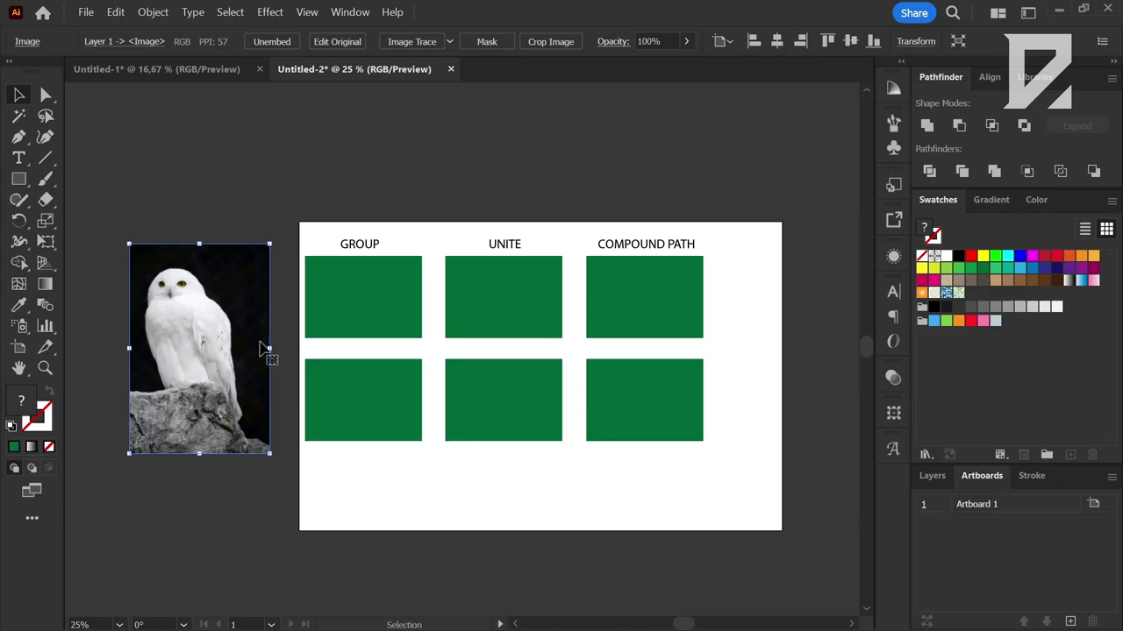
Check whether the GROUP, UNITE and COMPOUND PATH rectangle pairs are each grouped.
scroll(622, 237, up, 2)
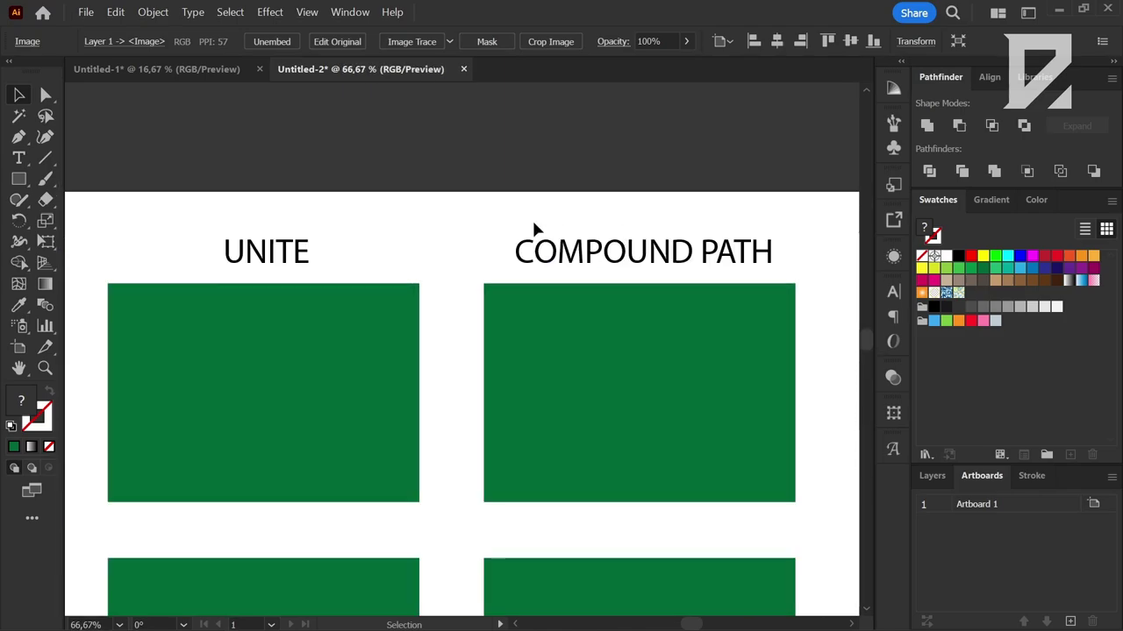
scroll(651, 248, down, 2)
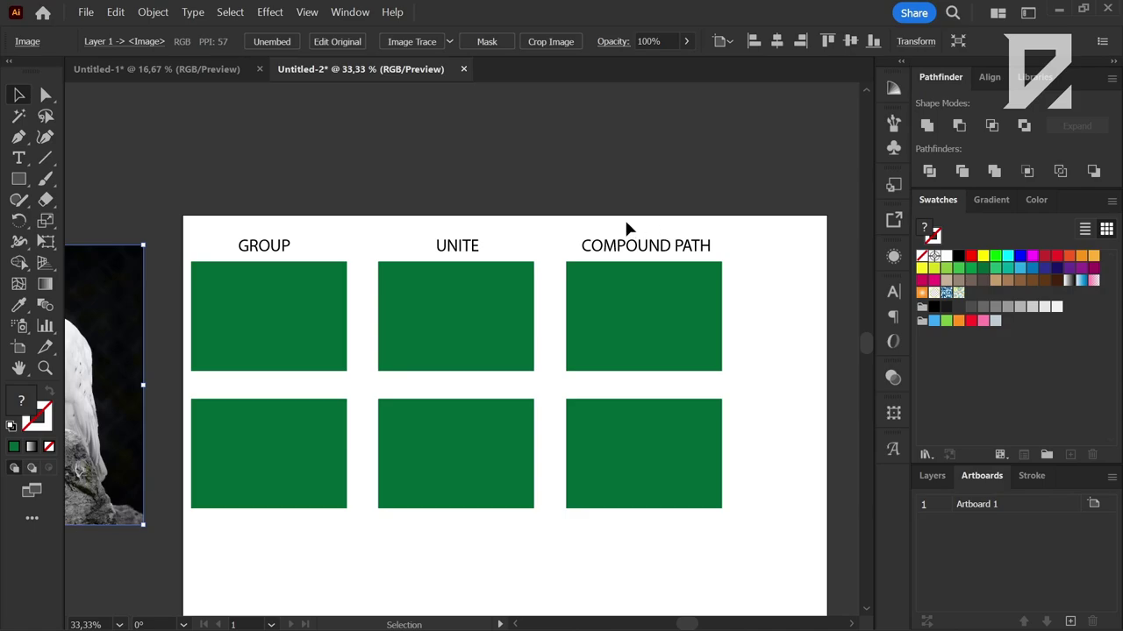
scroll(633, 212, down, 1)
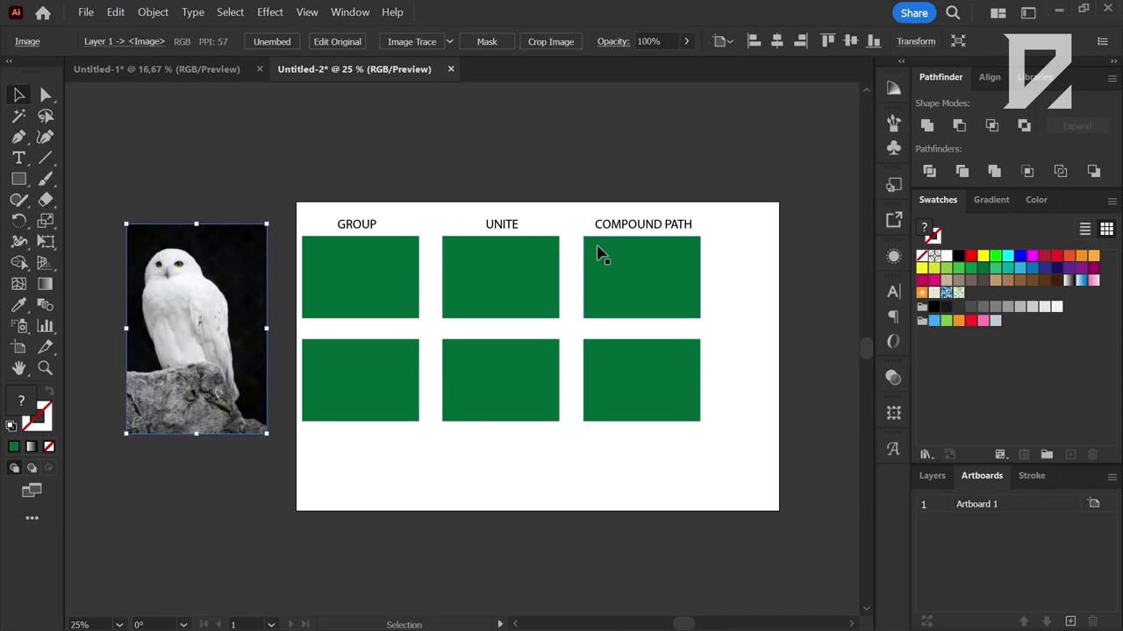
scroll(518, 246, up, 1)
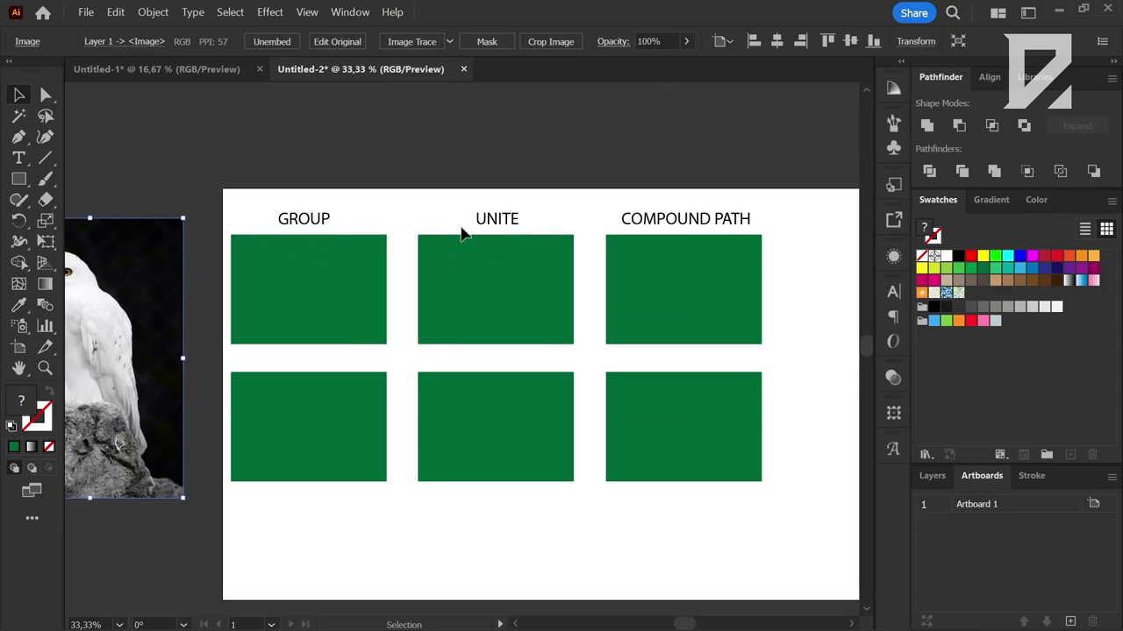
click(437, 267)
click(276, 289)
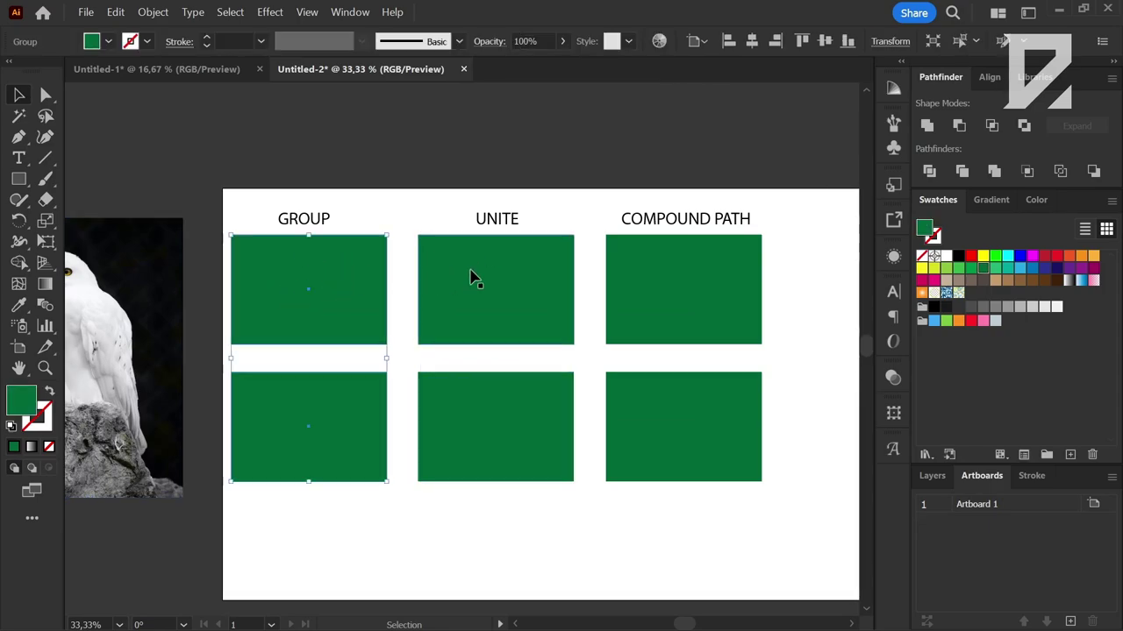
click(478, 276)
click(649, 278)
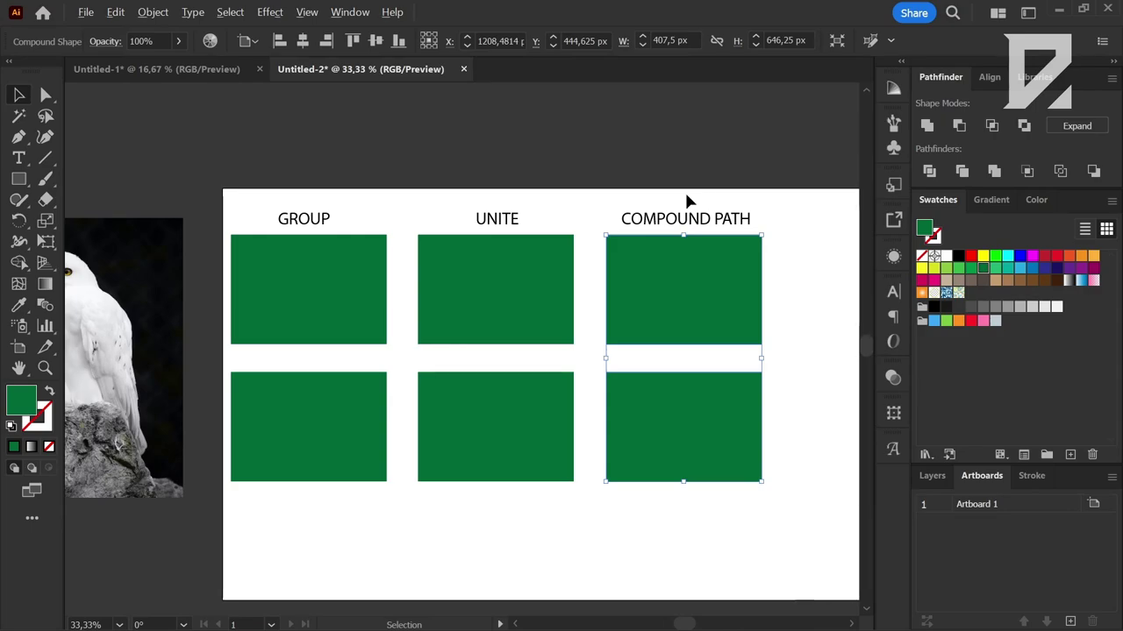
scroll(687, 198, down, 1)
scroll(659, 233, up, 1)
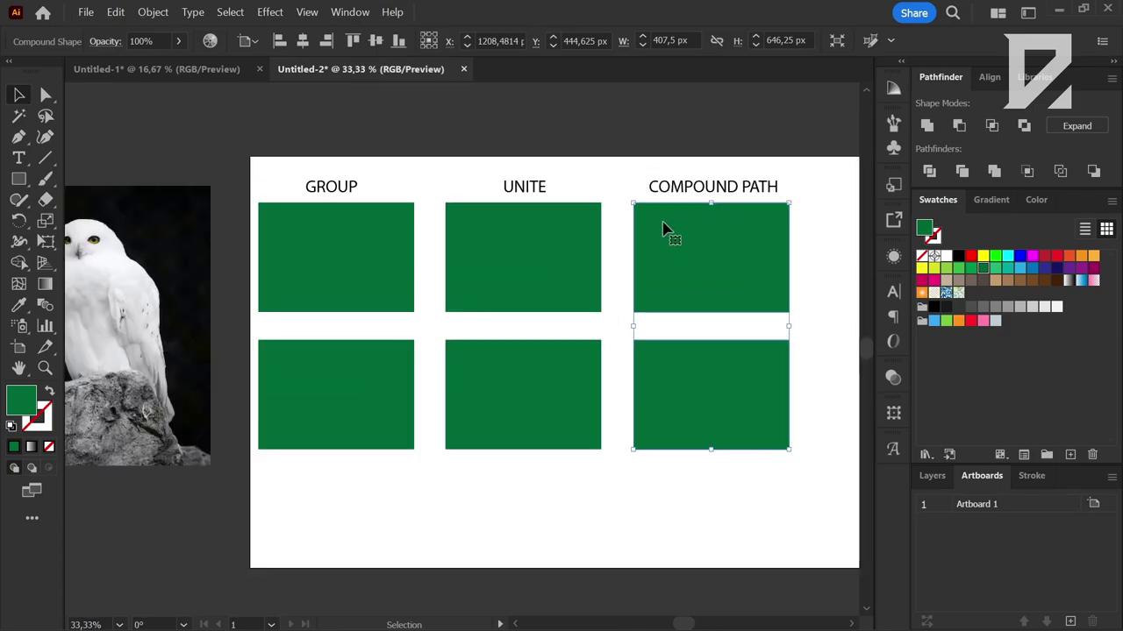
Ungroup the GROUP pair into two separate rectangles.
click(326, 195)
click(325, 246)
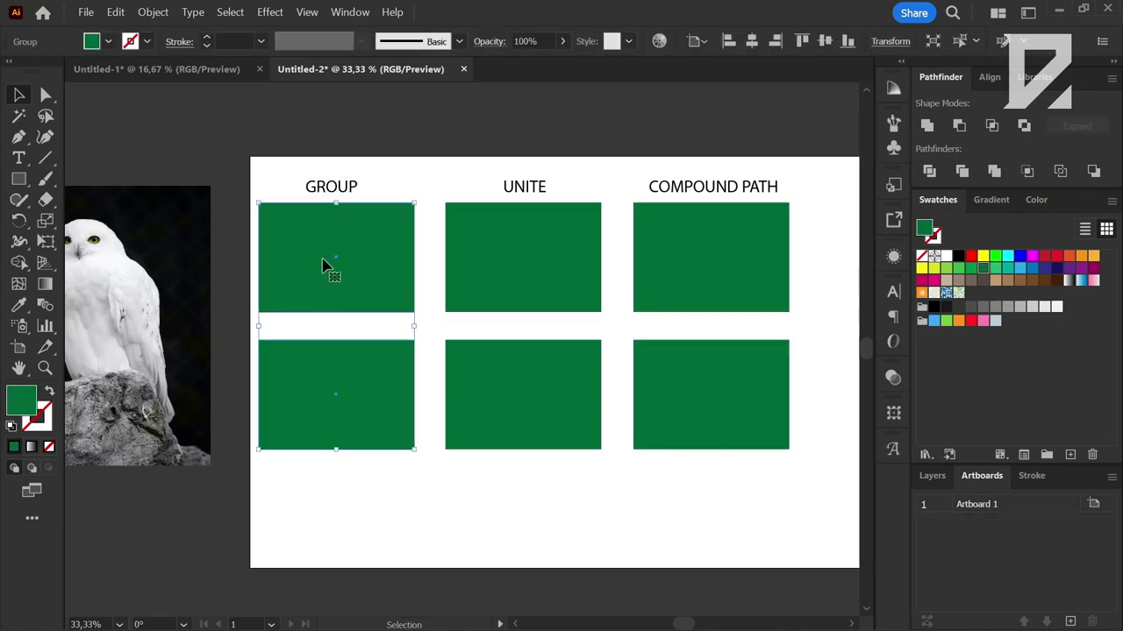
right_click(279, 251)
click(368, 493)
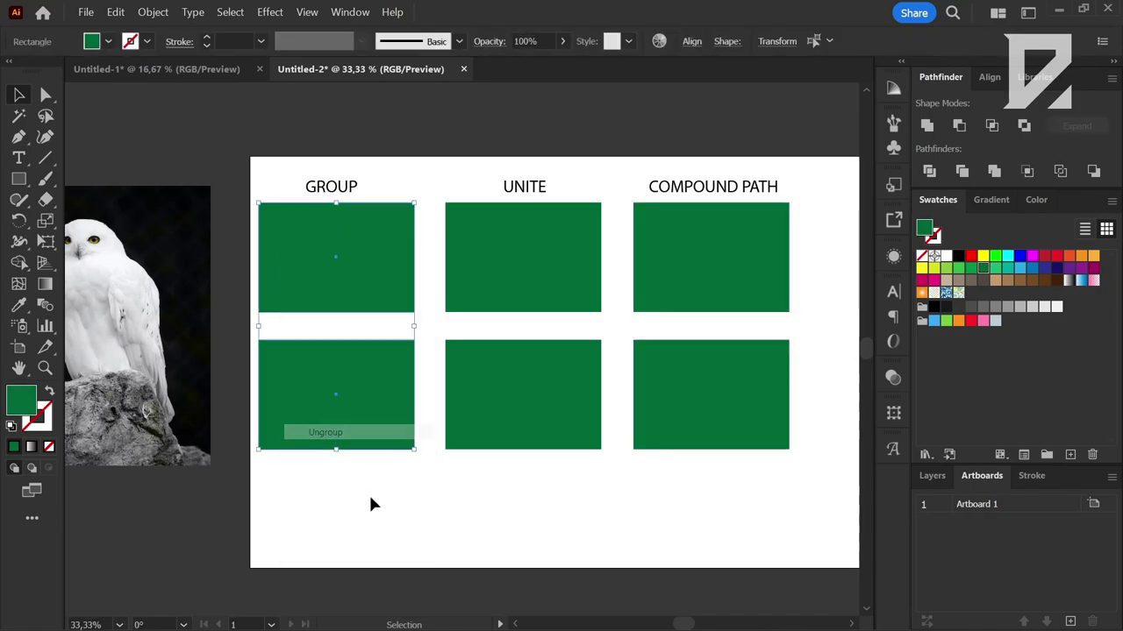
Regroup both GROUP rectangles, test-drag them together, then undo the move.
drag(339, 506, 370, 255)
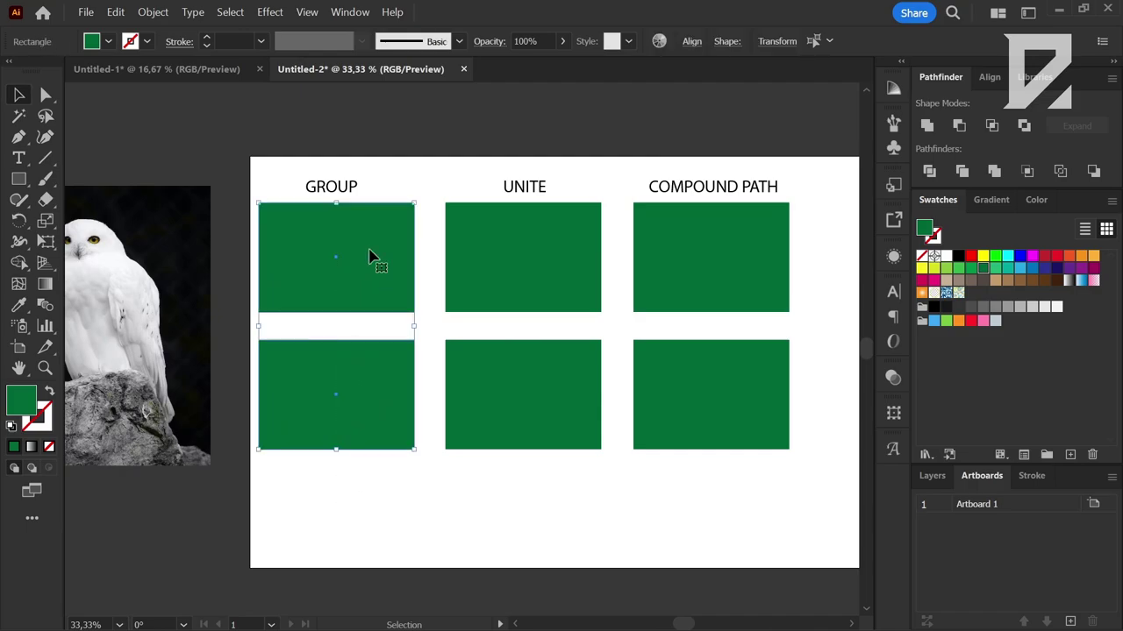
right_click(369, 255)
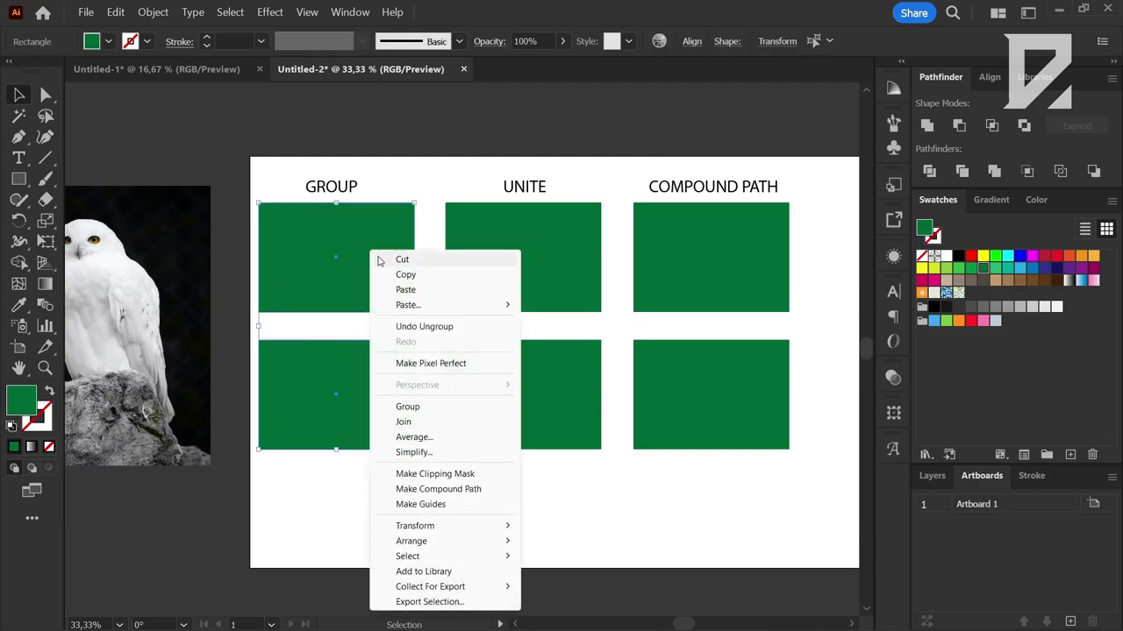
click(409, 405)
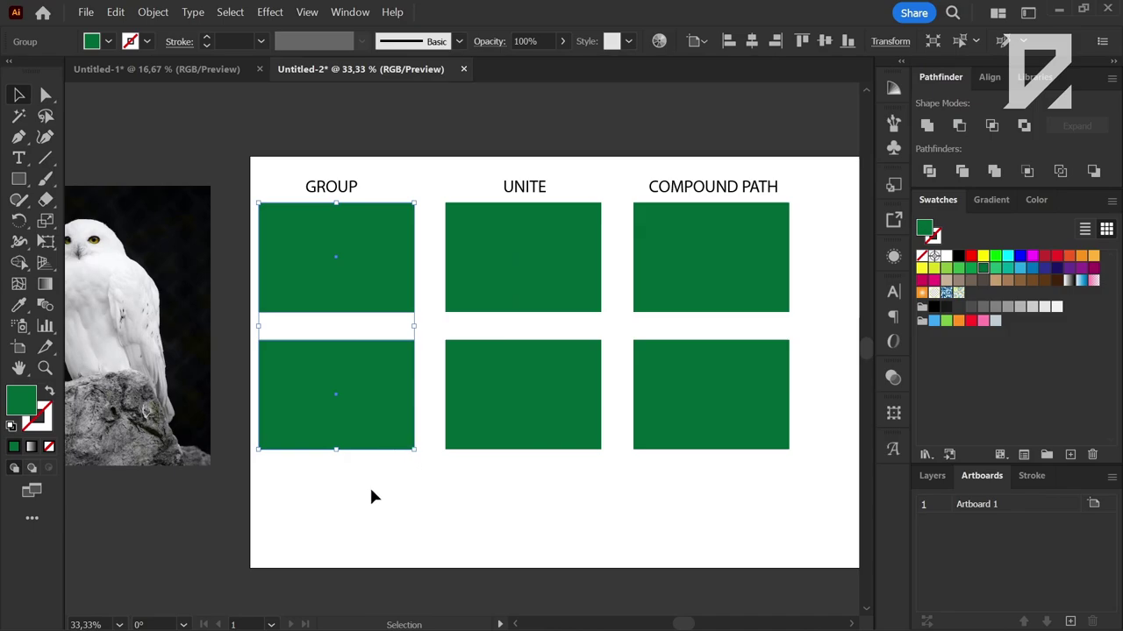
drag(345, 394, 251, 488)
key(ctrl+z)
Ungroup the UNITE rectangle pair.
click(517, 267)
right_click(535, 265)
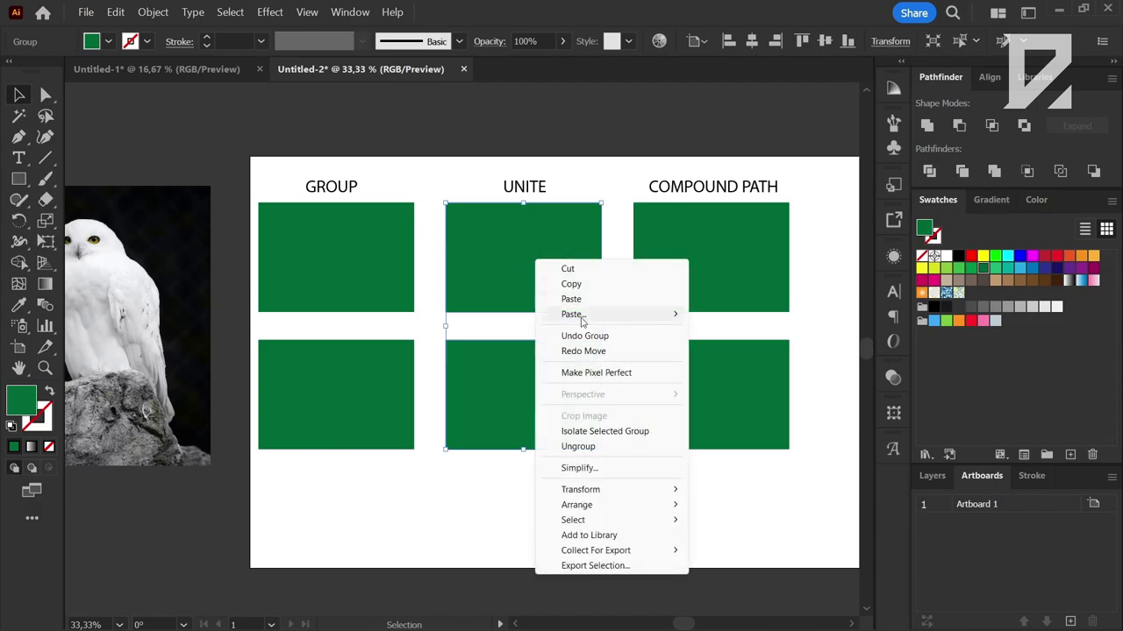
click(602, 449)
click(577, 461)
Confirm each UNITE rectangle now selects on its own.
click(540, 391)
click(534, 271)
click(551, 413)
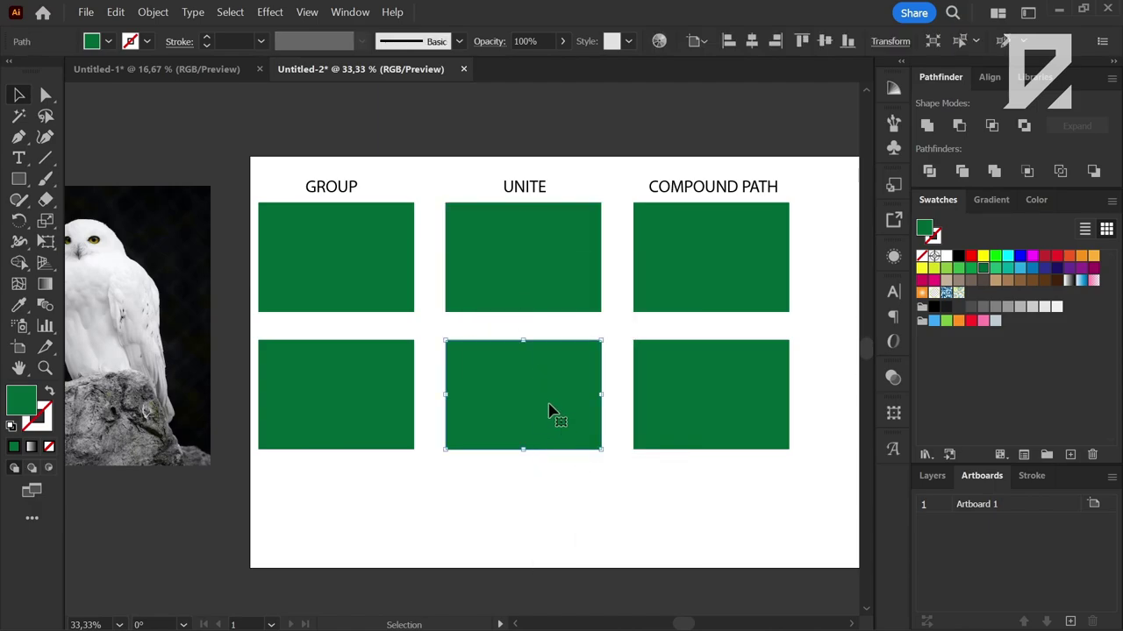
click(543, 292)
click(500, 434)
click(531, 290)
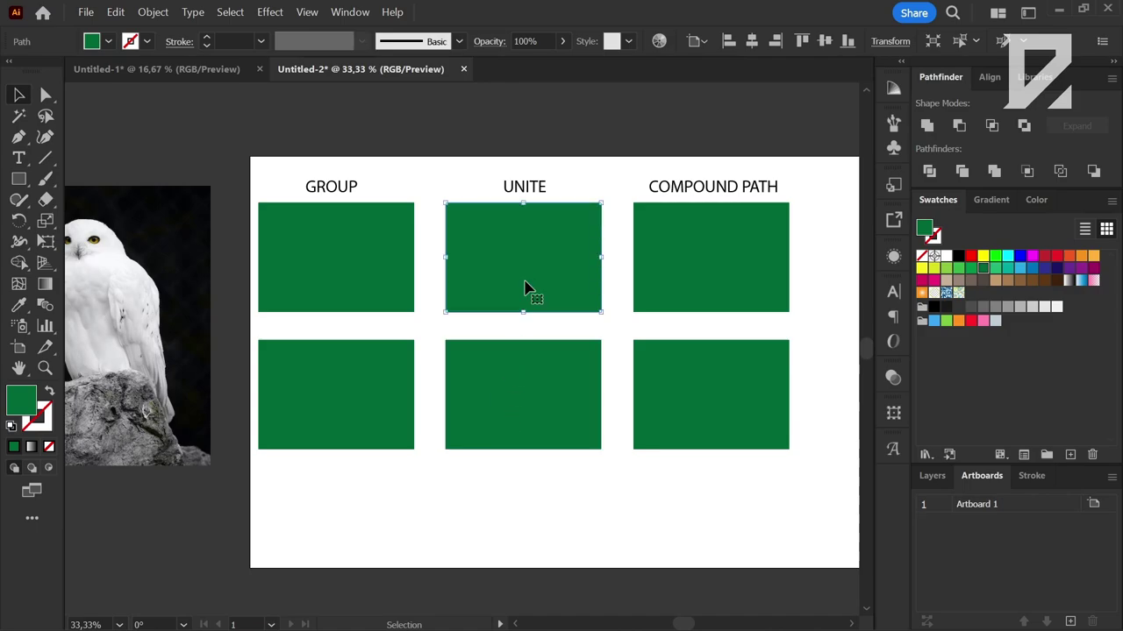
click(534, 446)
click(544, 295)
click(532, 509)
Unite both UNITE rectangles with Pathfinder, test-drag the shape, then undo the move.
drag(491, 523, 552, 289)
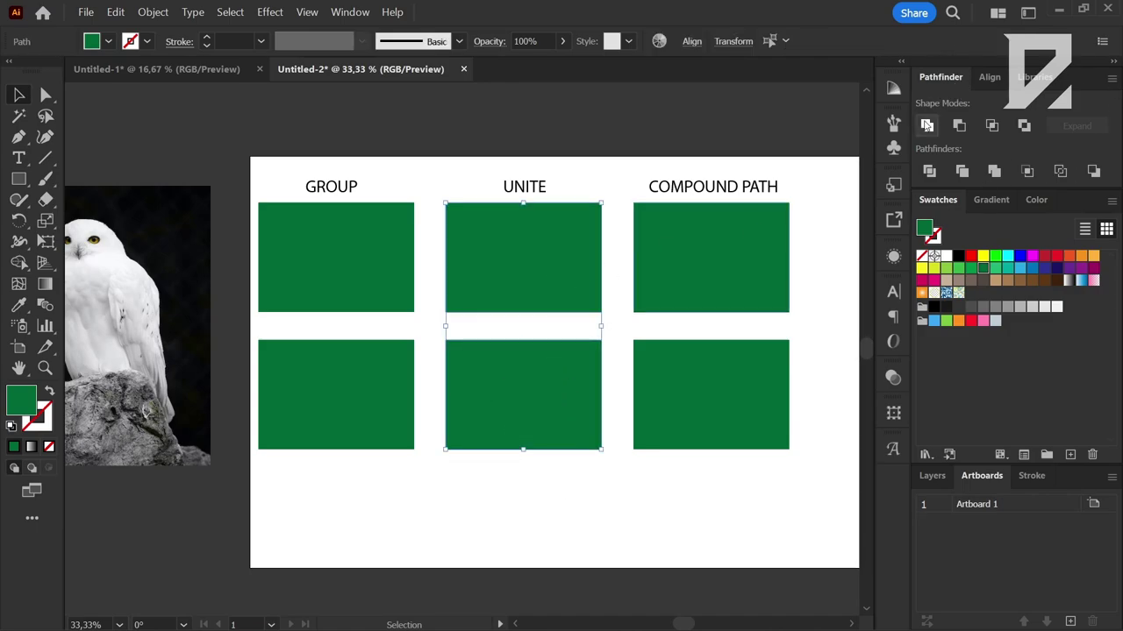
click(927, 126)
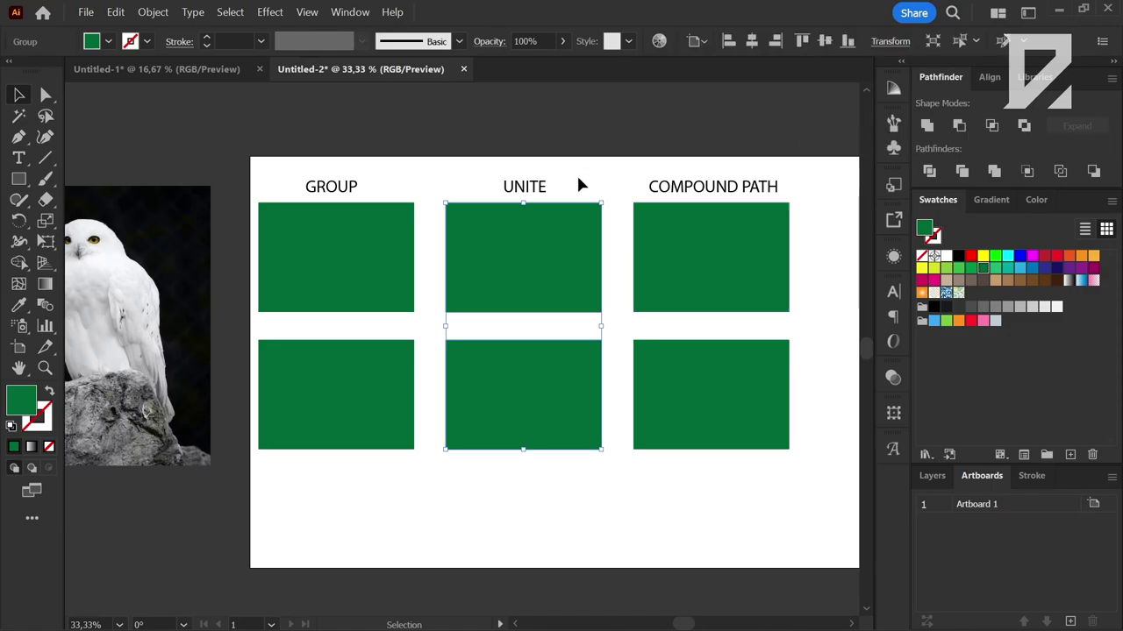
click(516, 498)
click(537, 272)
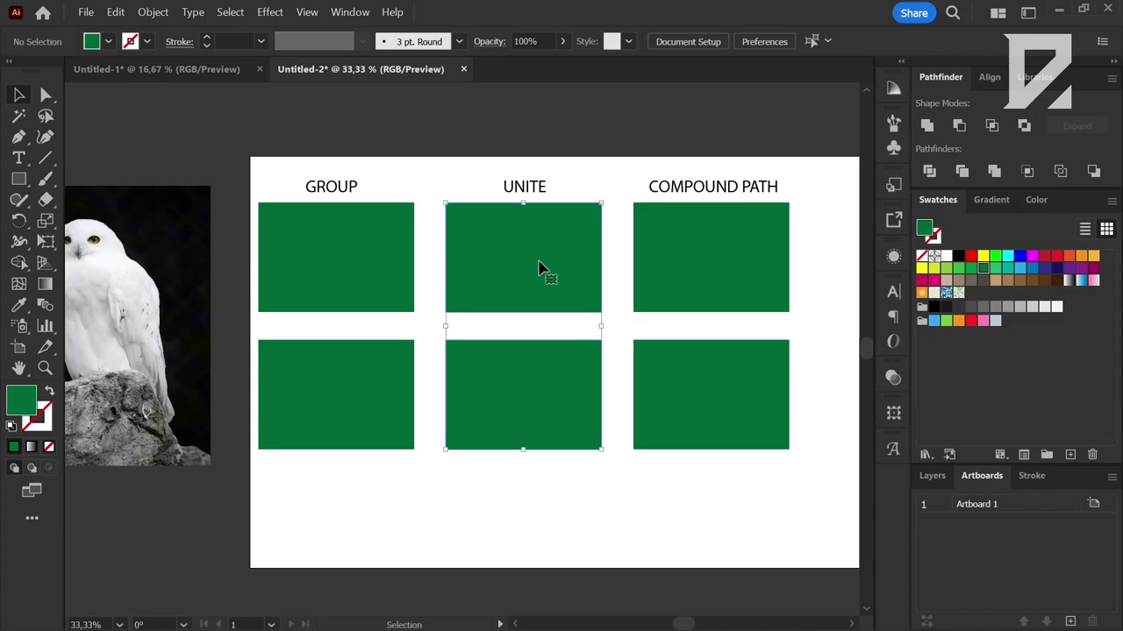
drag(538, 272, 526, 412)
key(ctrl+z)
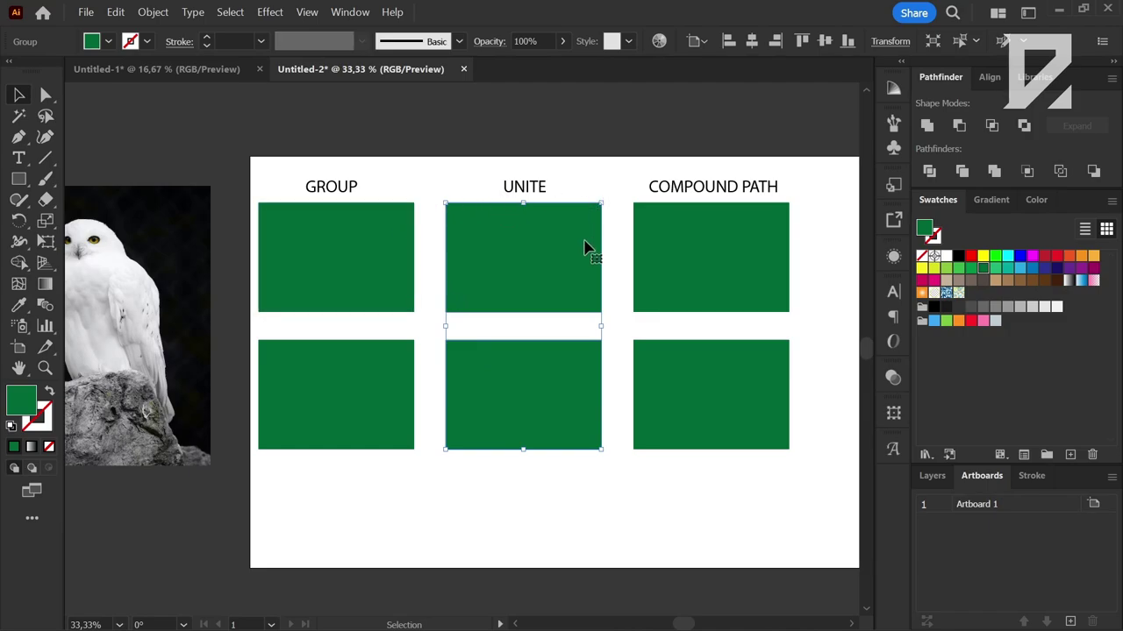
click(526, 328)
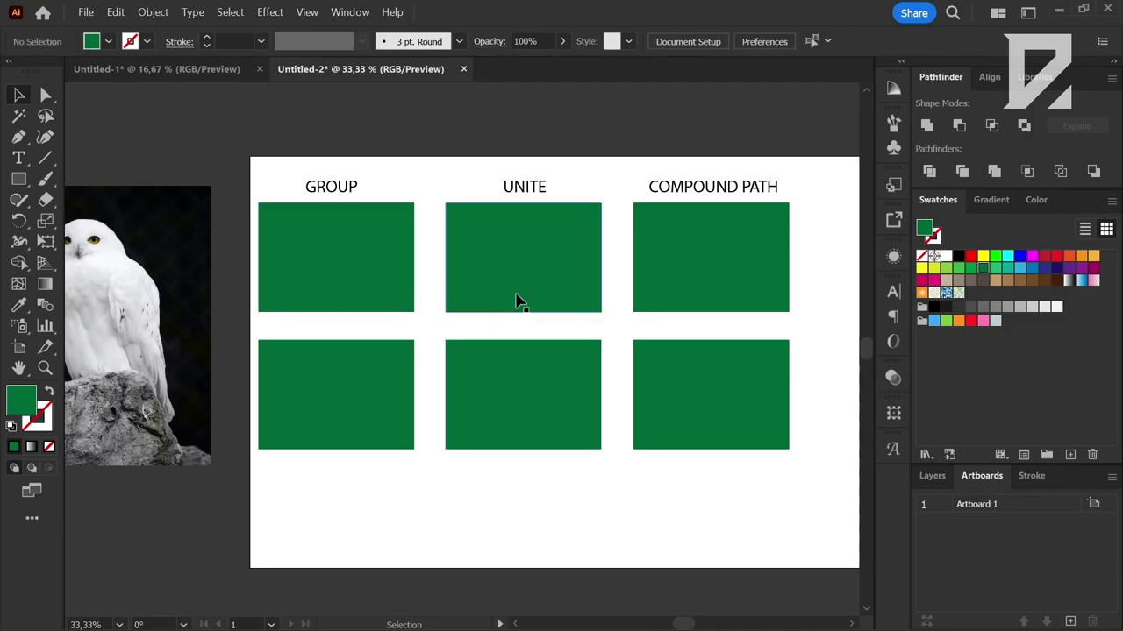
click(517, 299)
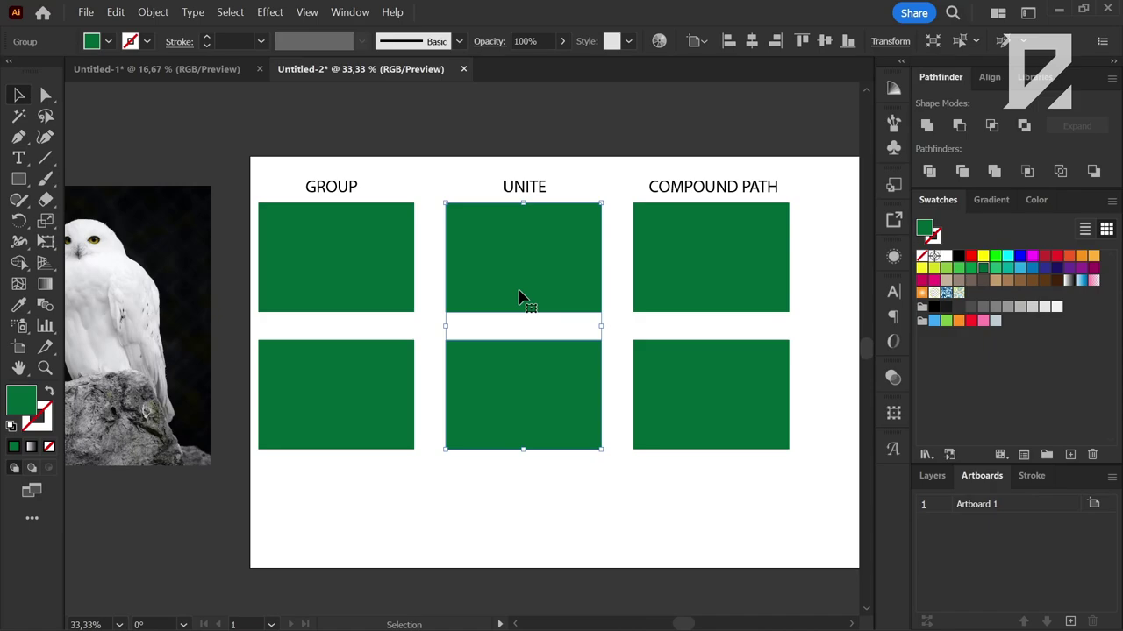
right_click(519, 297)
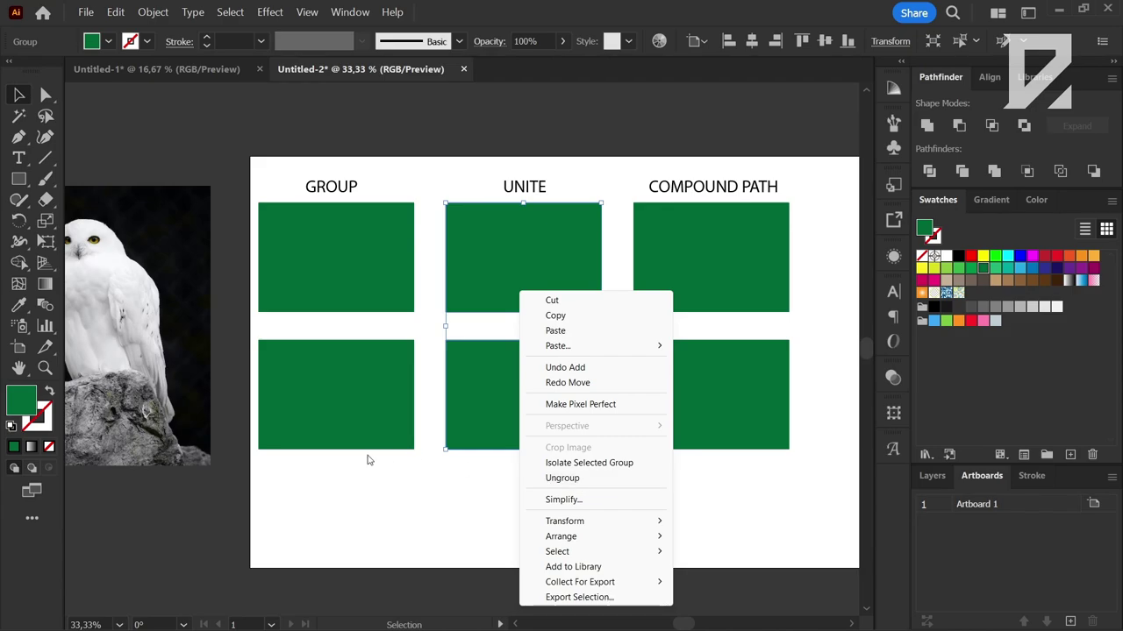
click(445, 402)
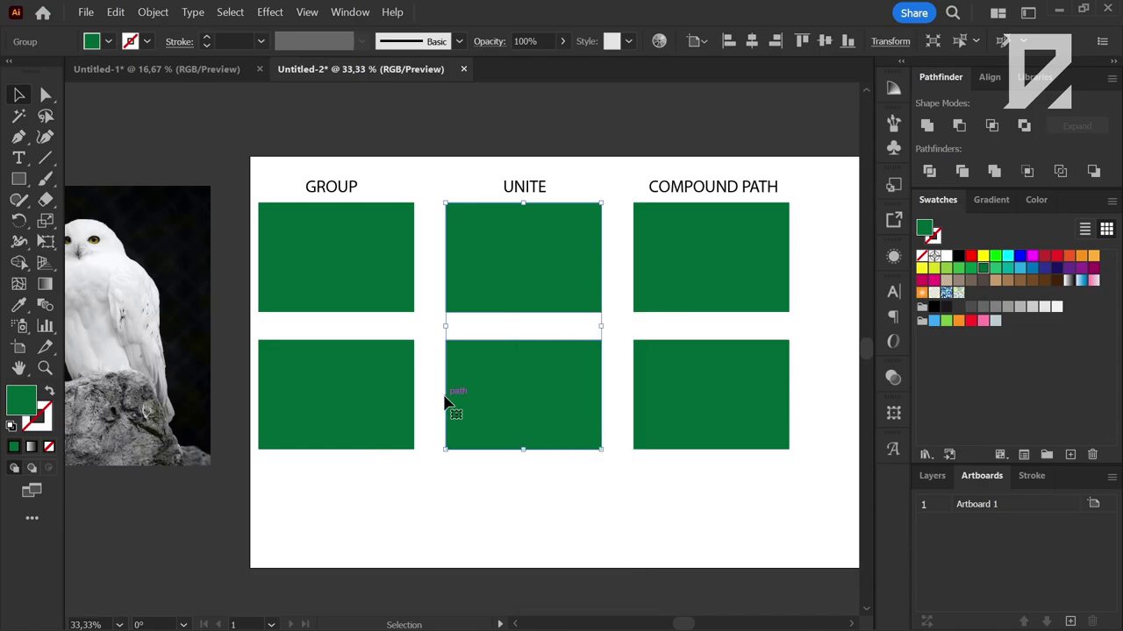
Select the COMPOUND PATH shape and inspect its context menu options.
click(686, 266)
right_click(713, 252)
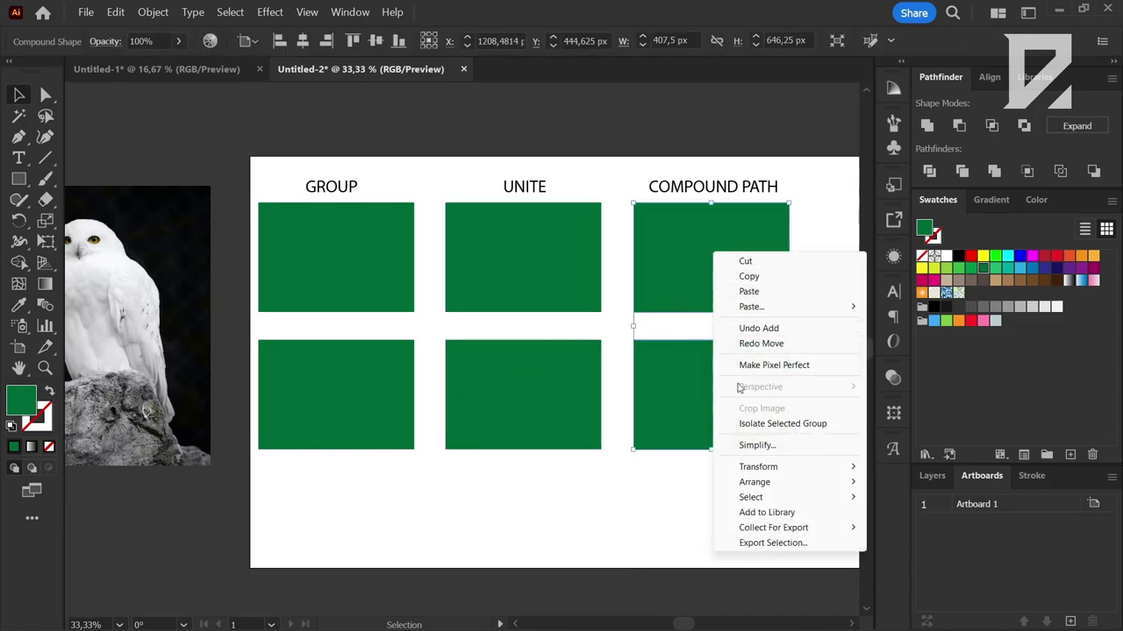
click(673, 458)
click(702, 383)
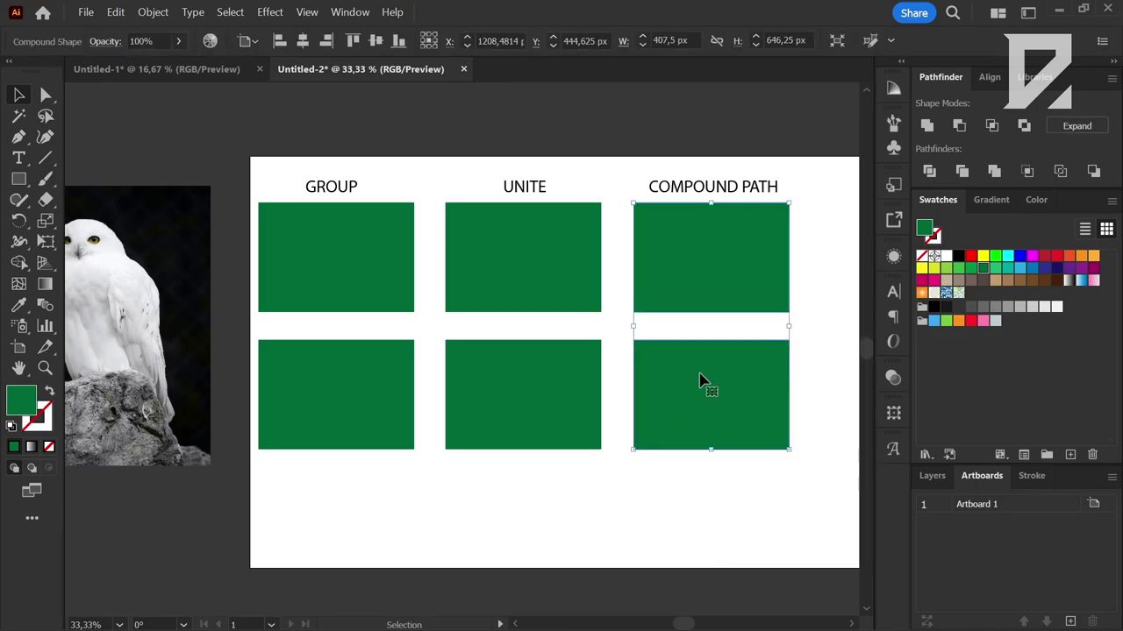
scroll(514, 293, down, 1)
scroll(539, 318, down, 2)
scroll(676, 313, up, 1)
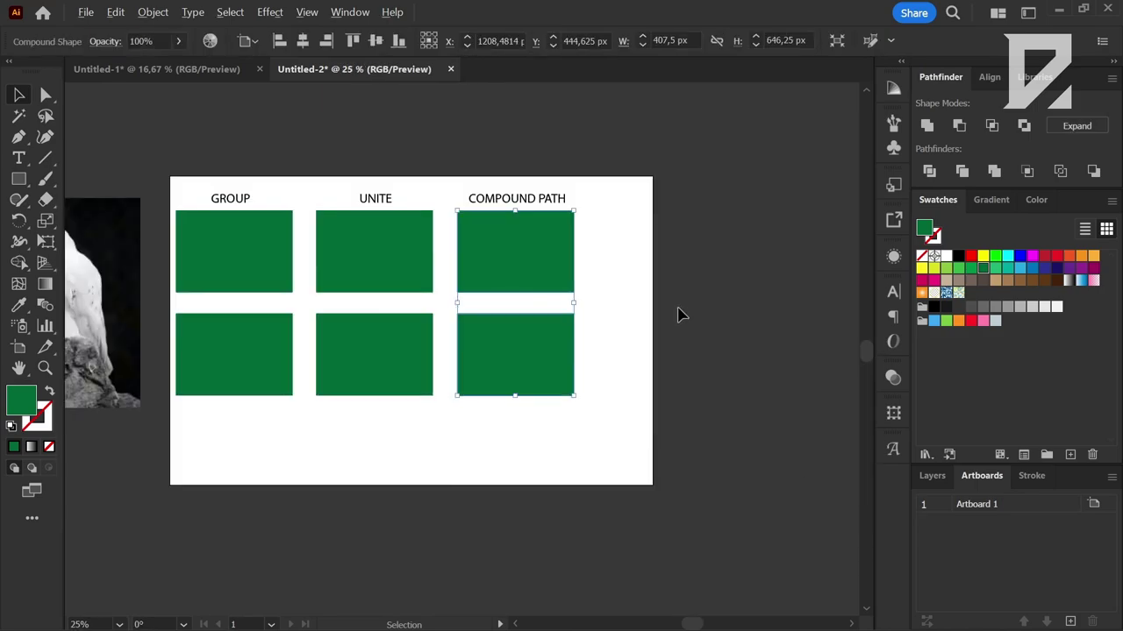
Release the compound shape into two rectangles, check each separately, then select both.
click(1111, 78)
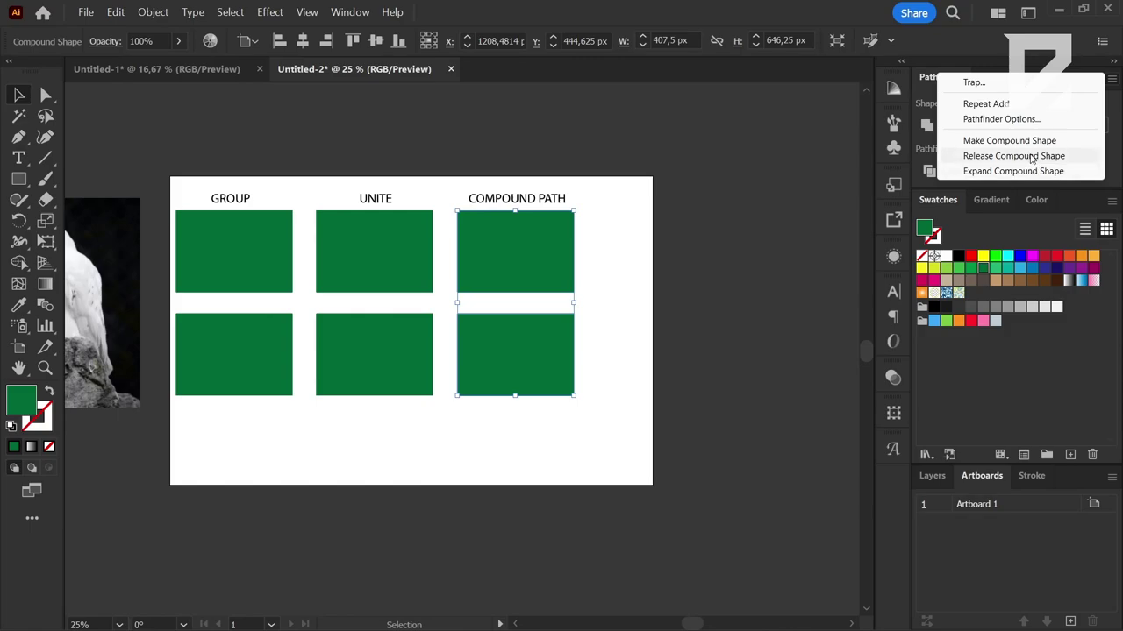
click(1071, 157)
click(529, 254)
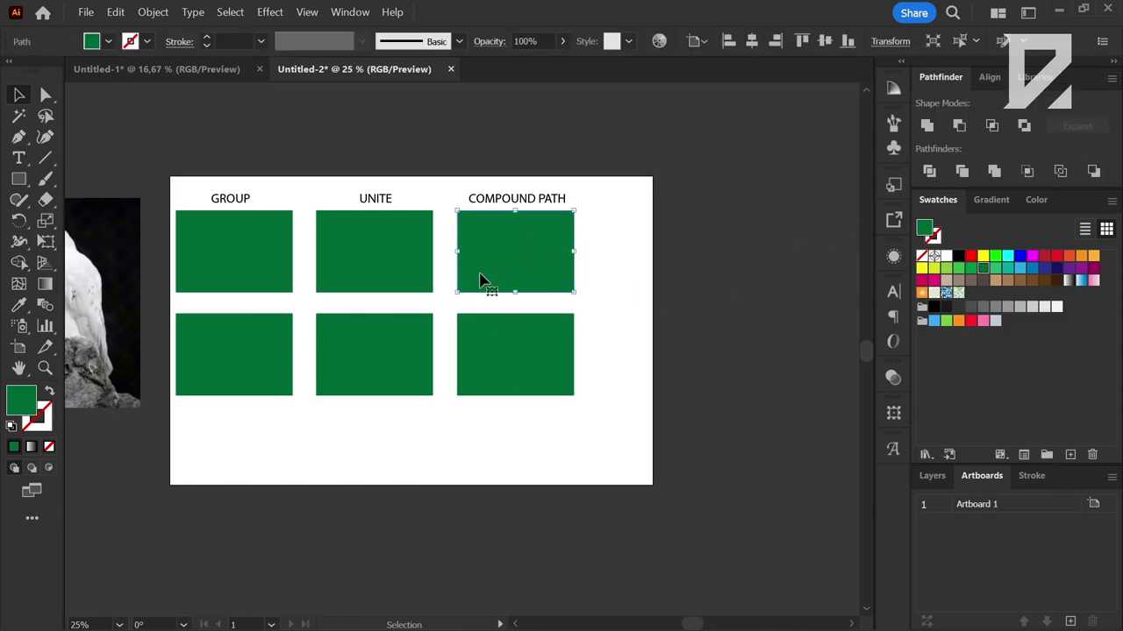
scroll(483, 285, up, 2)
scroll(451, 298, down, 1)
click(502, 350)
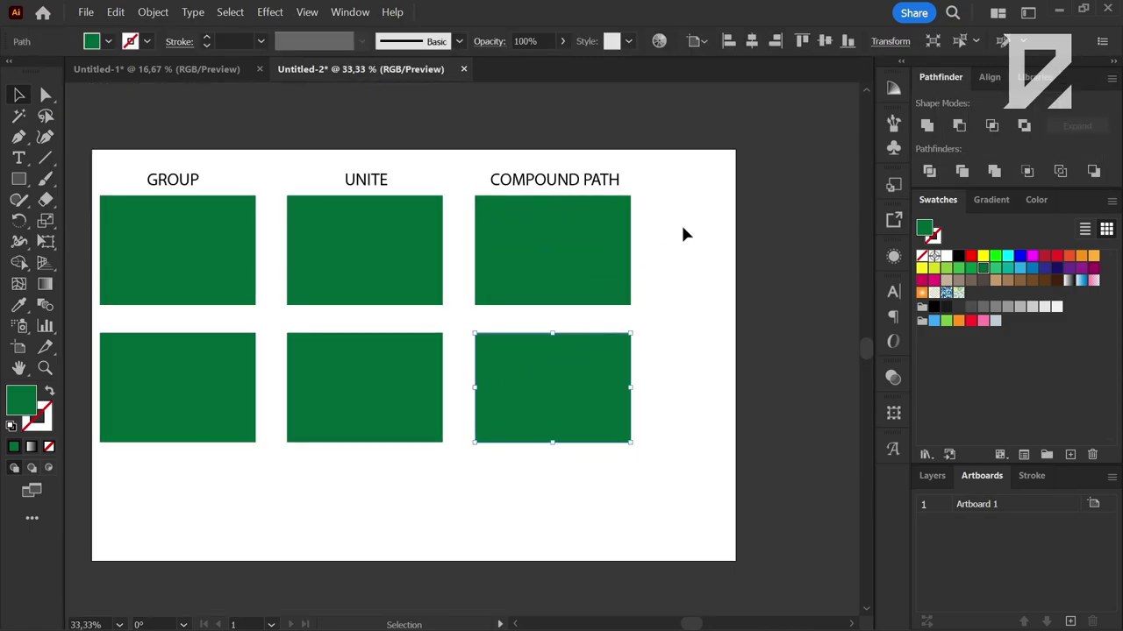
drag(680, 224, 530, 421)
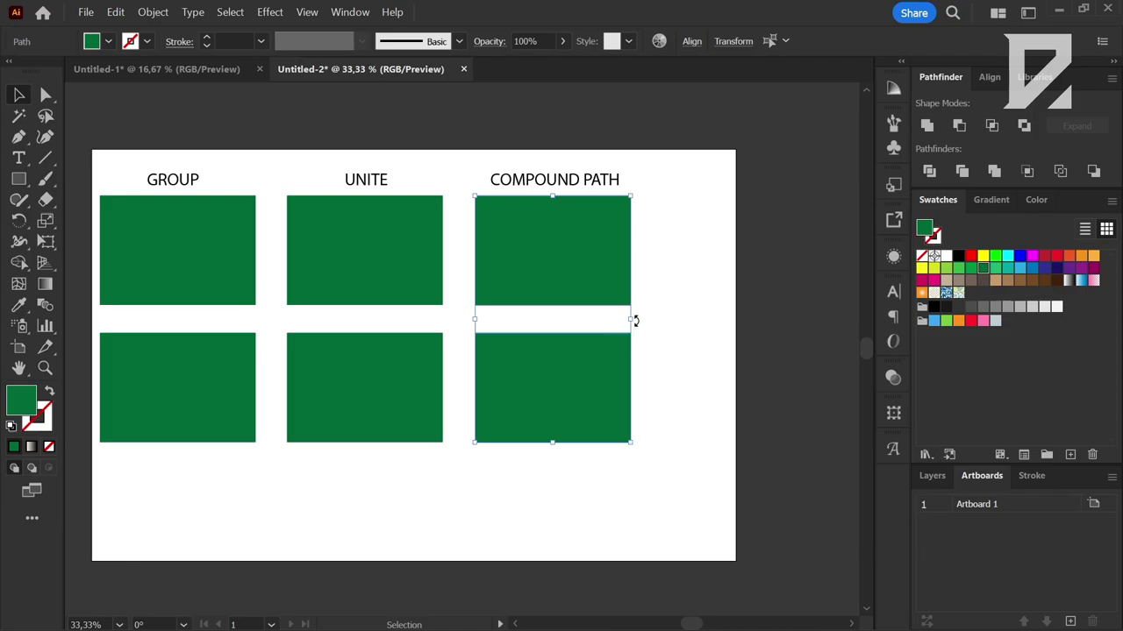
Drag the owl photo onto the artboard's left edge, partly behind the GROUP rectangles.
scroll(692, 335, down, 3)
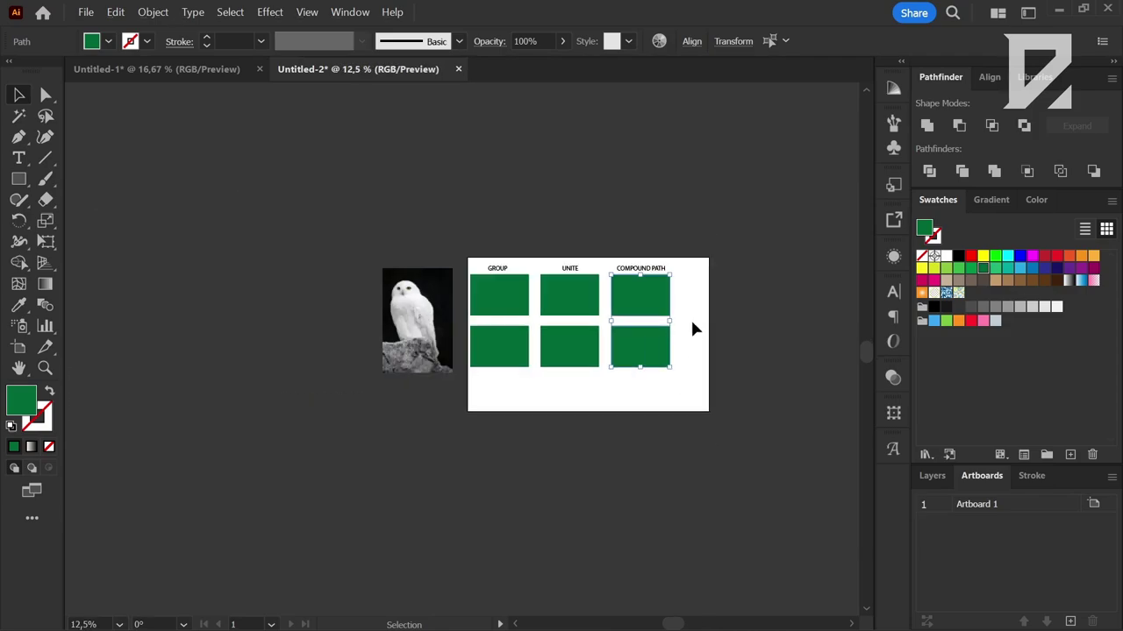
scroll(685, 342, up, 2)
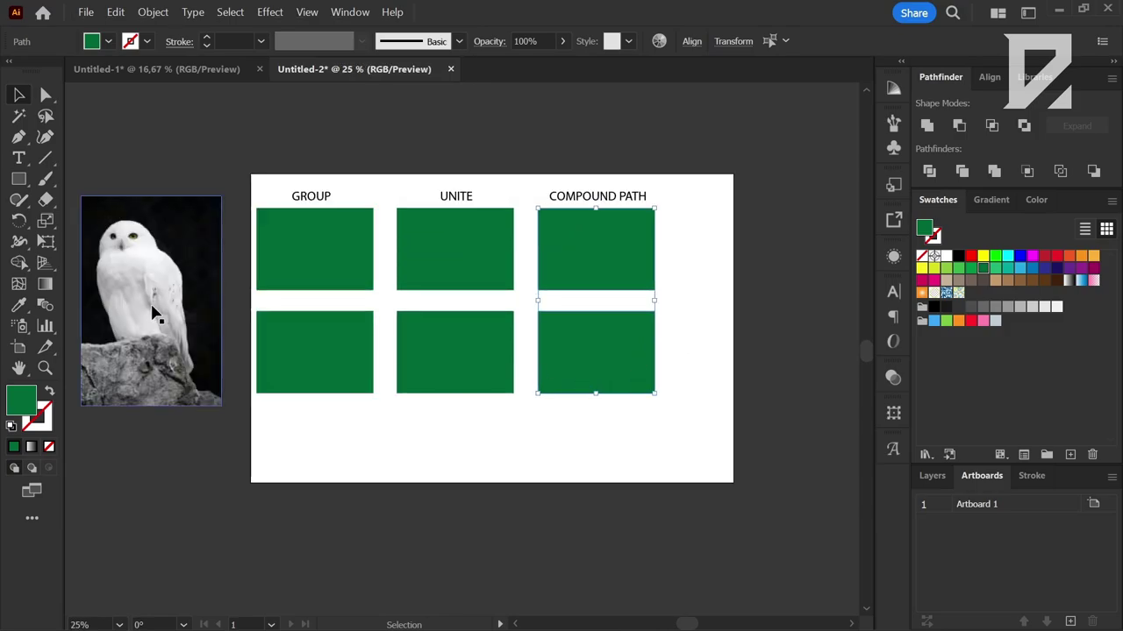
mouse_move(156, 307)
mouse_down()
mouse_move(718, 422)
mouse_move(746, 392)
mouse_up()
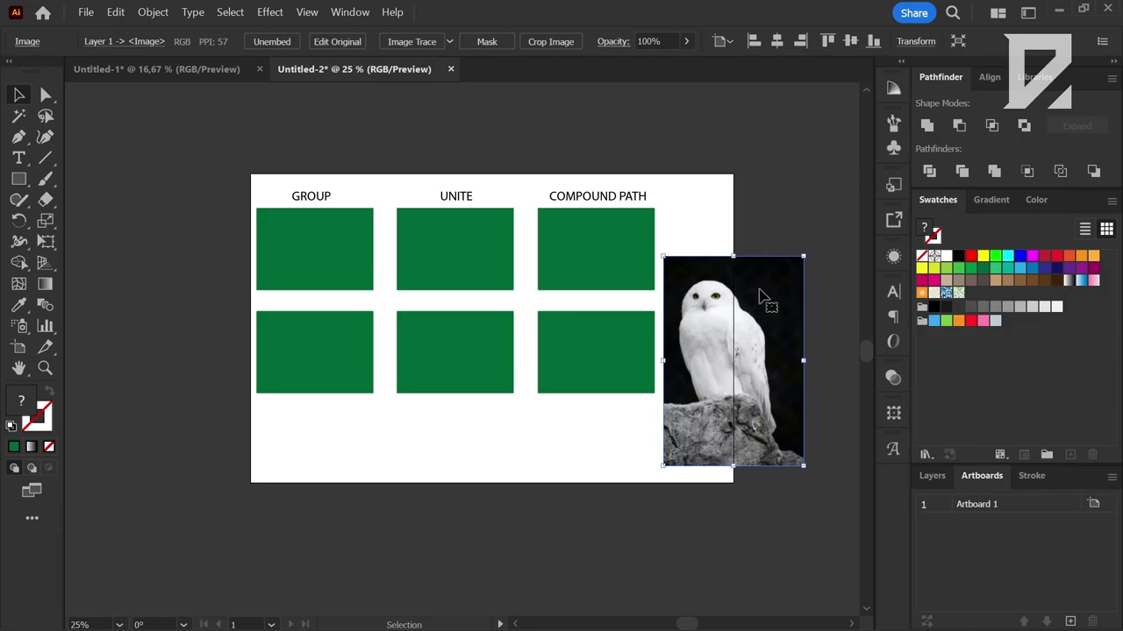
drag(760, 300, 764, 454)
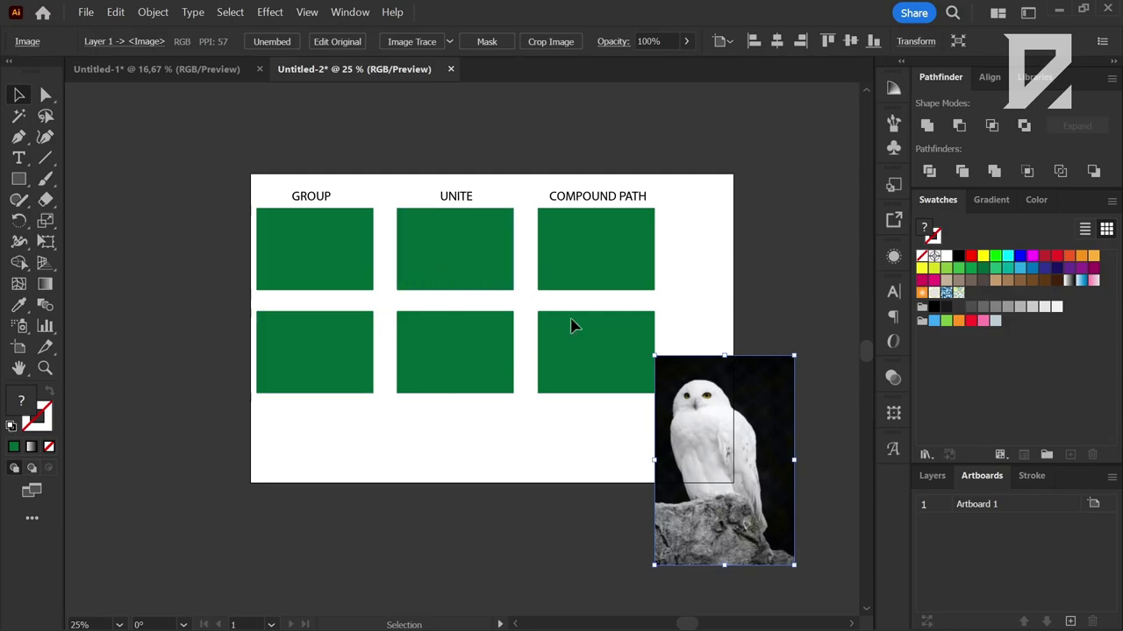
mouse_move(702, 453)
mouse_down()
mouse_move(215, 344)
mouse_move(178, 368)
mouse_move(141, 328)
mouse_up()
scroll(221, 413, up, 1)
click(363, 313)
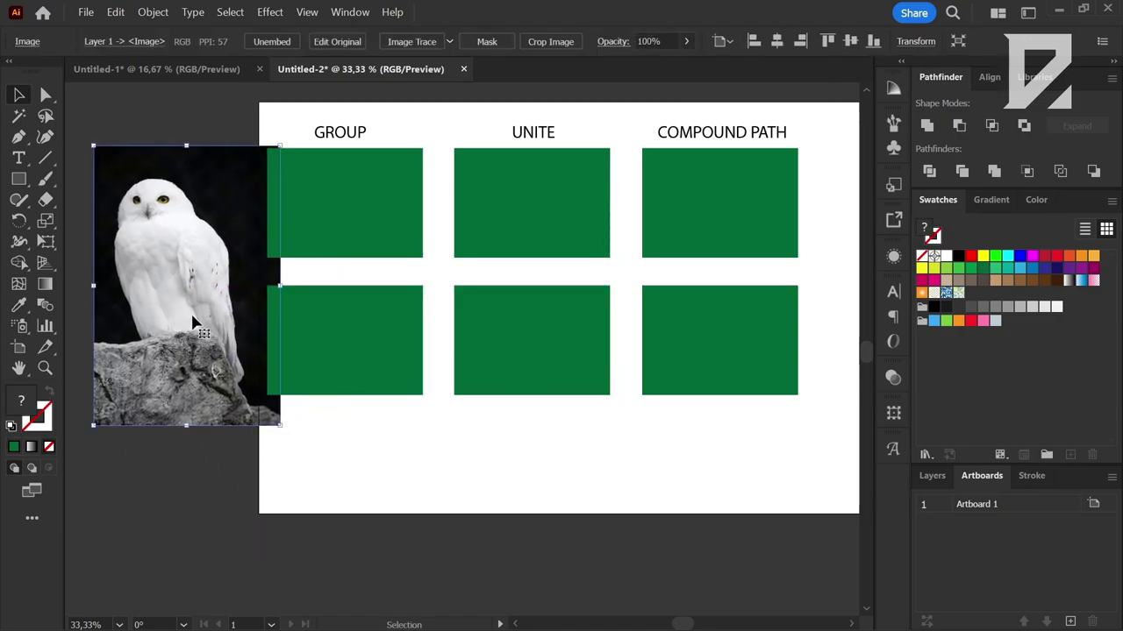
click(351, 203)
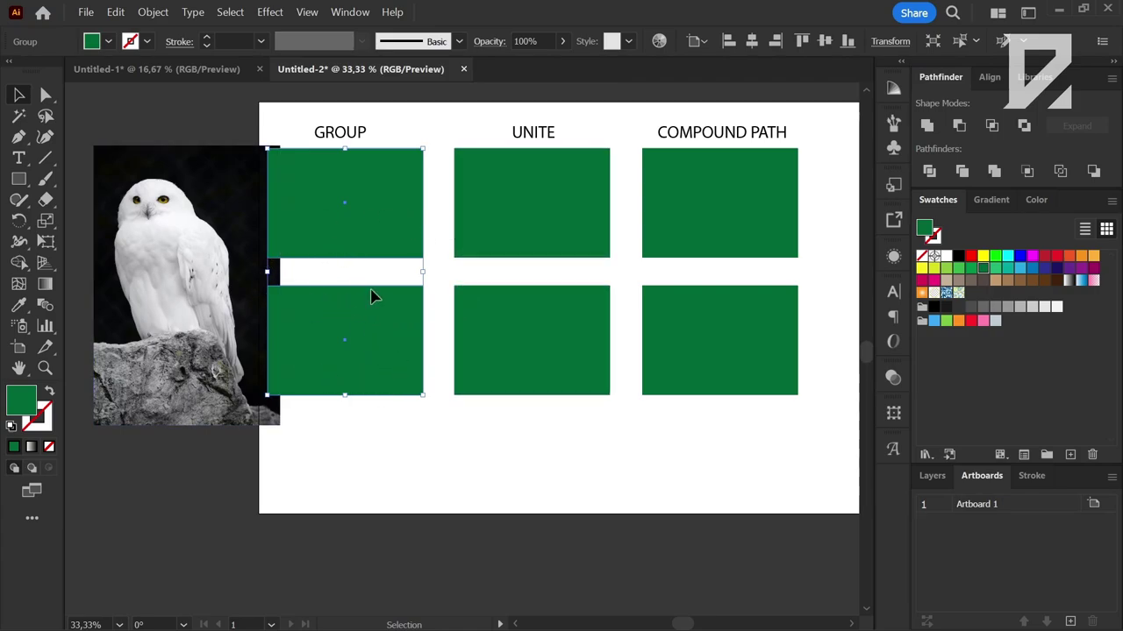
Position the owl photo directly behind the GROUP rectangles.
scroll(410, 317, down, 1)
scroll(410, 317, down, 1)
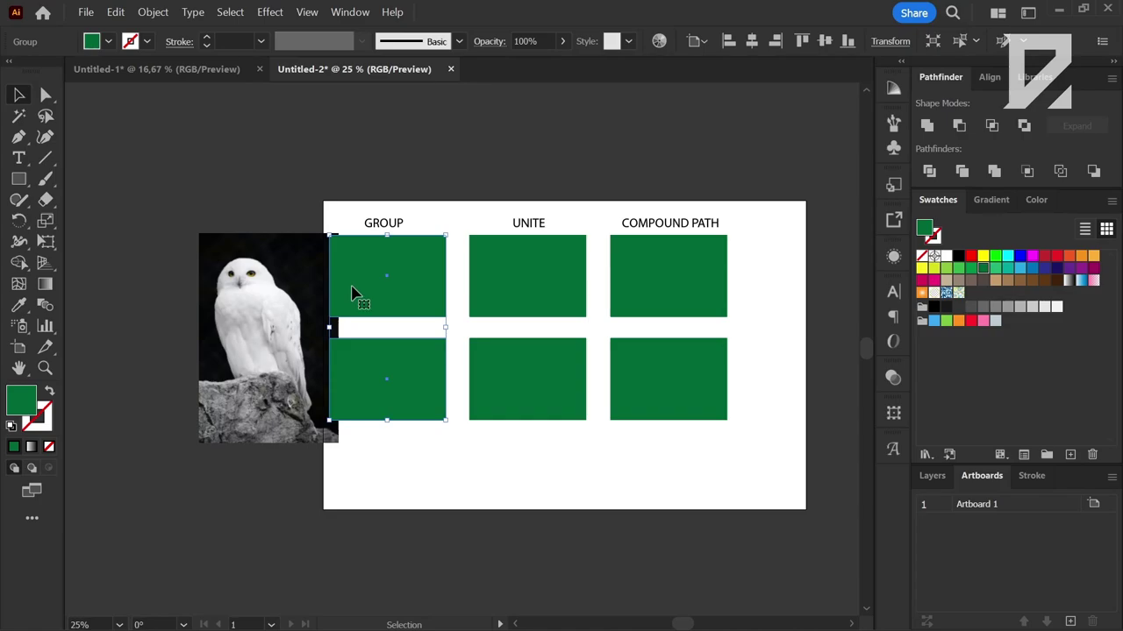
scroll(355, 290, up, 1)
scroll(388, 345, up, 1)
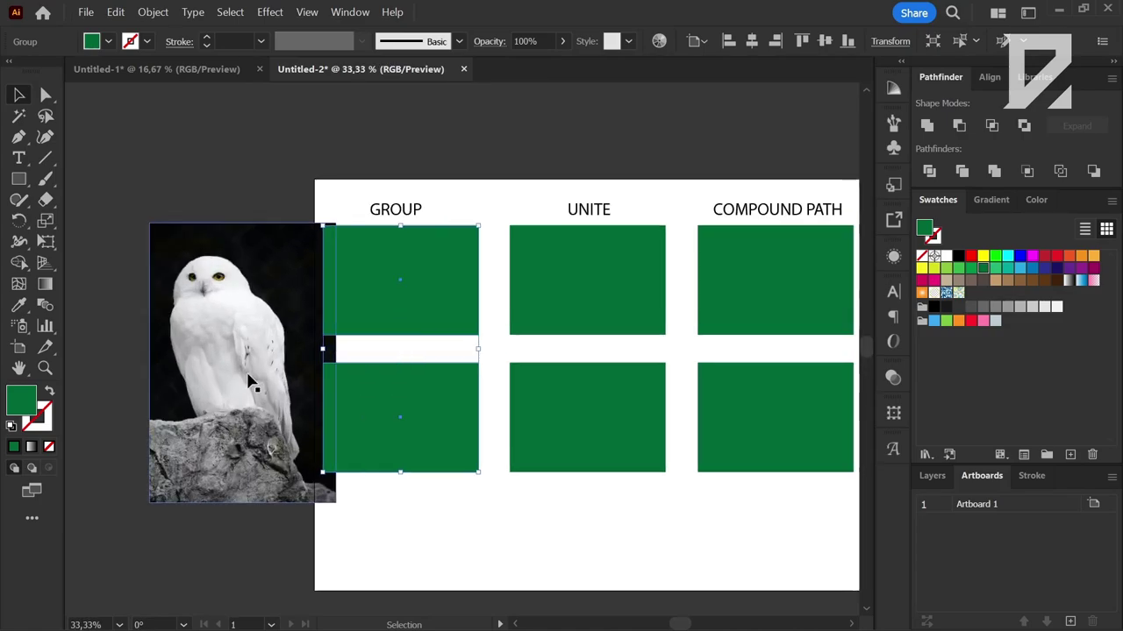
drag(249, 380, 399, 372)
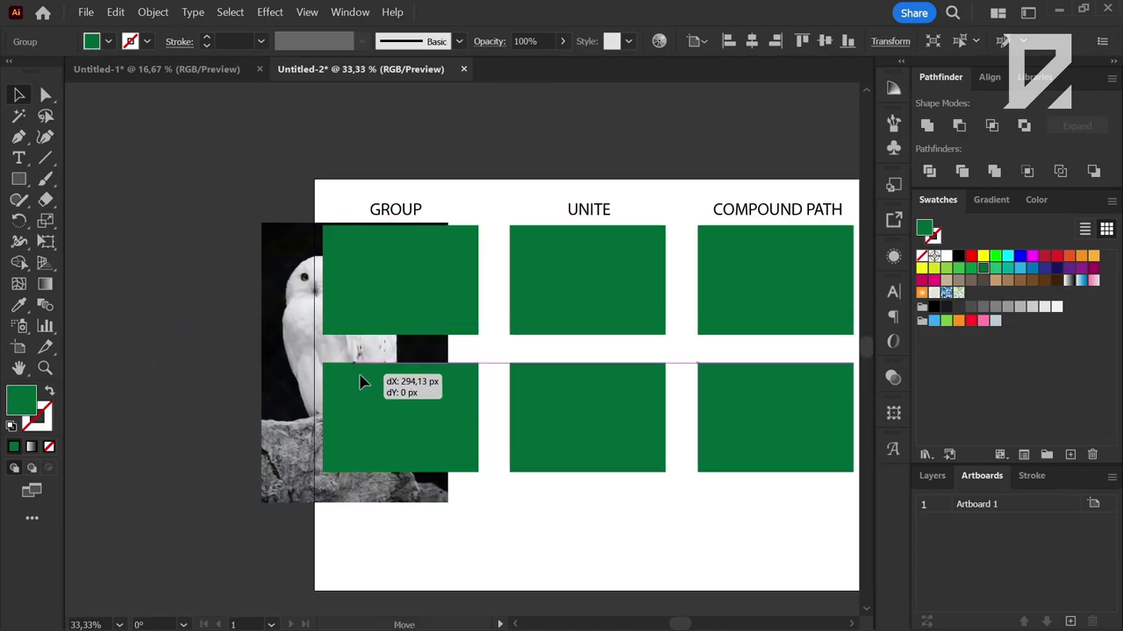
click(394, 266)
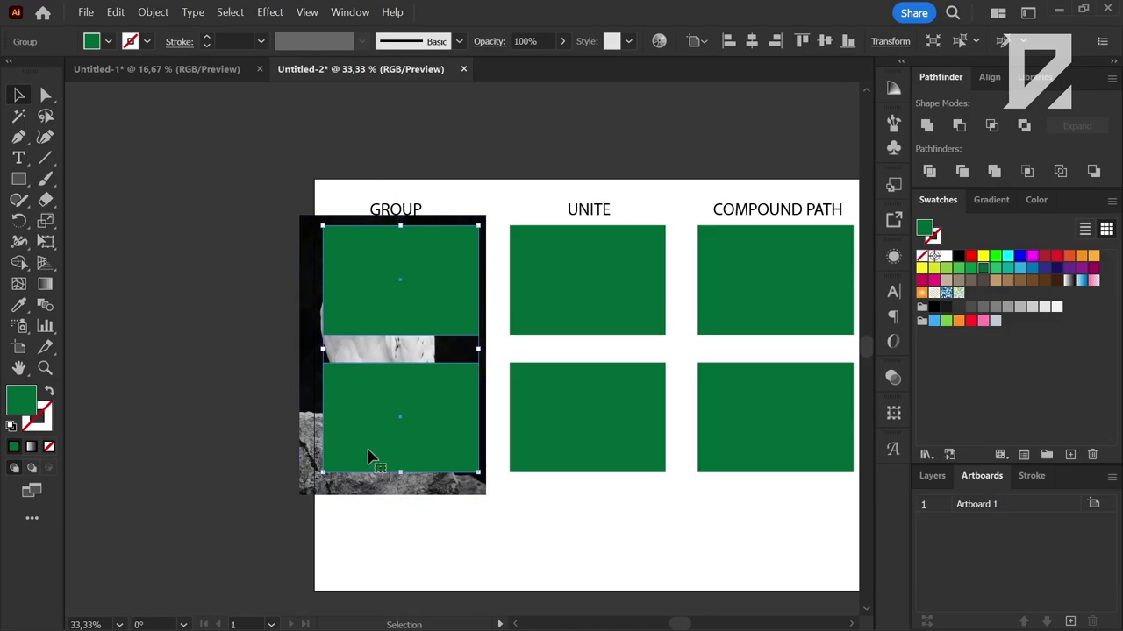
click(311, 359)
mouse_move(360, 351)
mouse_down()
mouse_move(373, 349)
mouse_move(366, 338)
mouse_move(396, 350)
mouse_up()
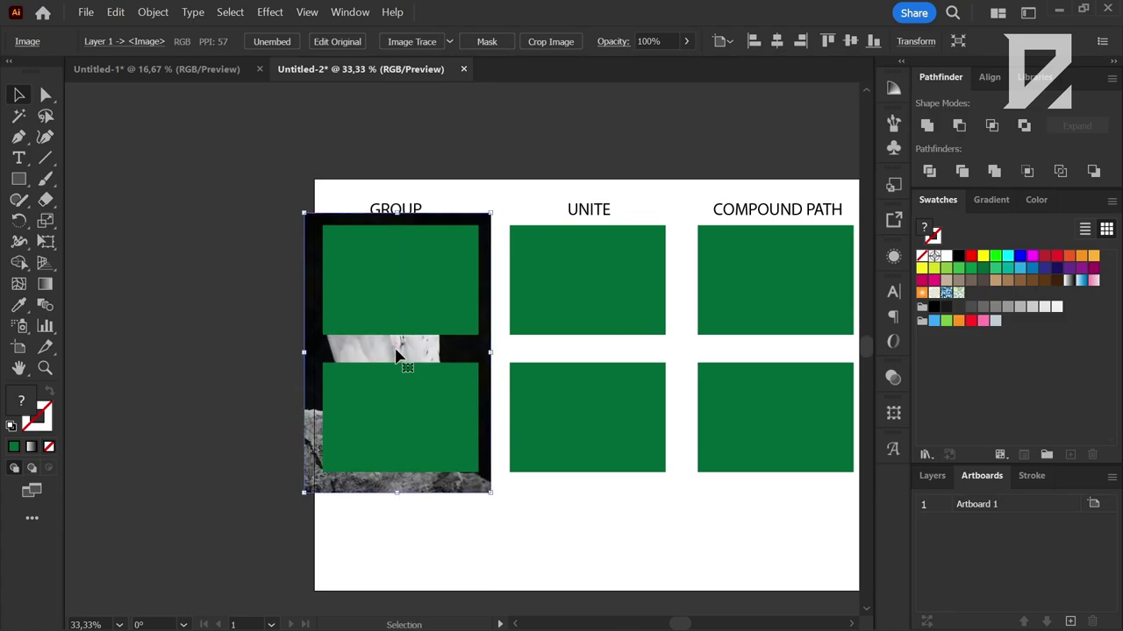
Clip the owl photo to the two GROUP rectangles with Make Clipping Mask.
drag(273, 532, 396, 321)
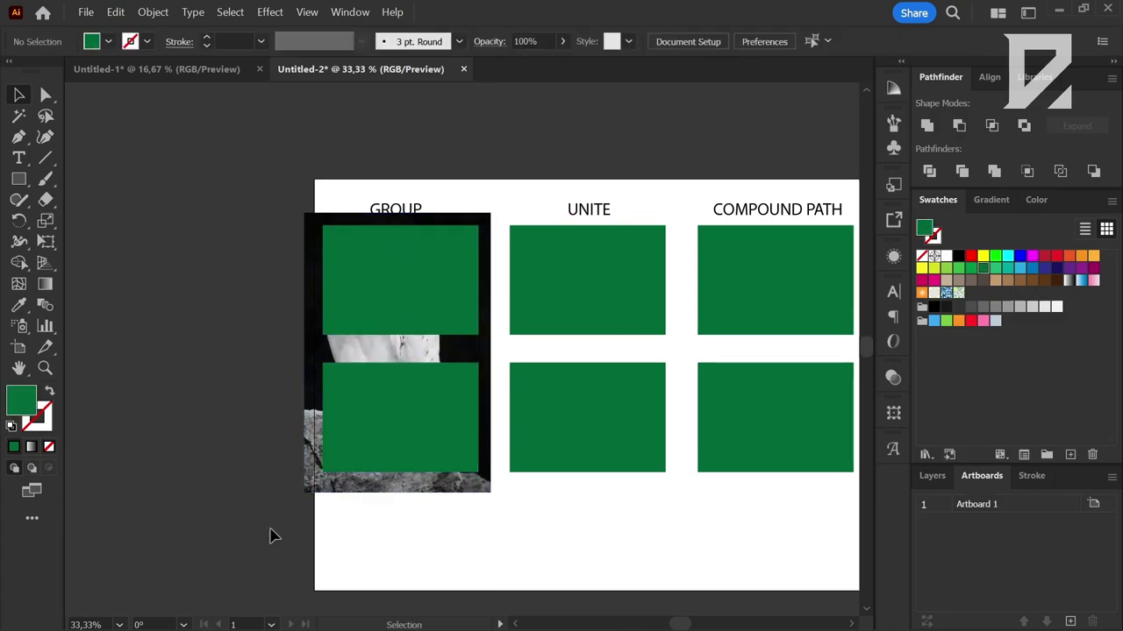
right_click(406, 316)
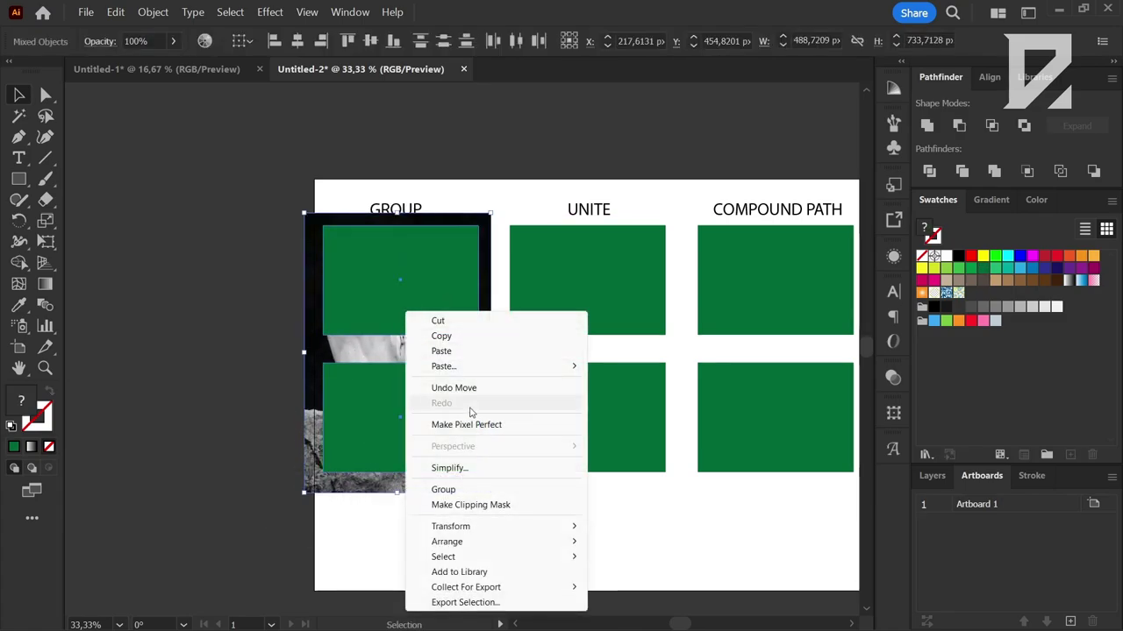
click(474, 504)
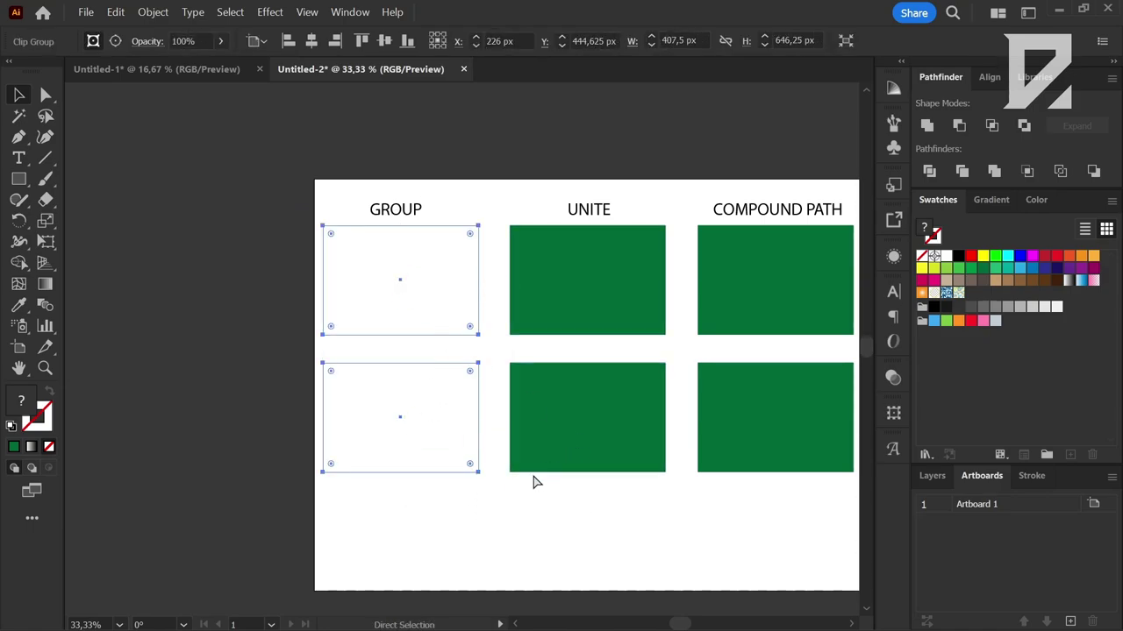
Undo the GROUP clipping mask and move the owl photo toward the UNITE rectangles.
key(ctrl+z)
click(448, 521)
scroll(325, 478, down, 2)
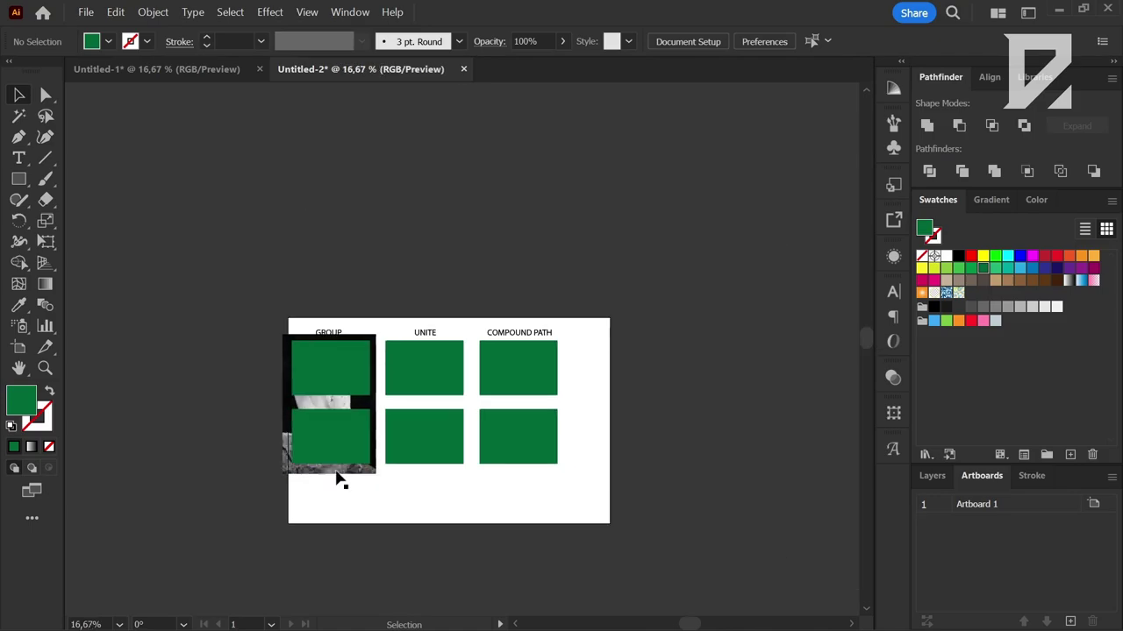
scroll(424, 471, up, 1)
mouse_move(321, 486)
mouse_down()
mouse_move(412, 494)
mouse_move(459, 478)
mouse_up()
scroll(456, 473, up, 1)
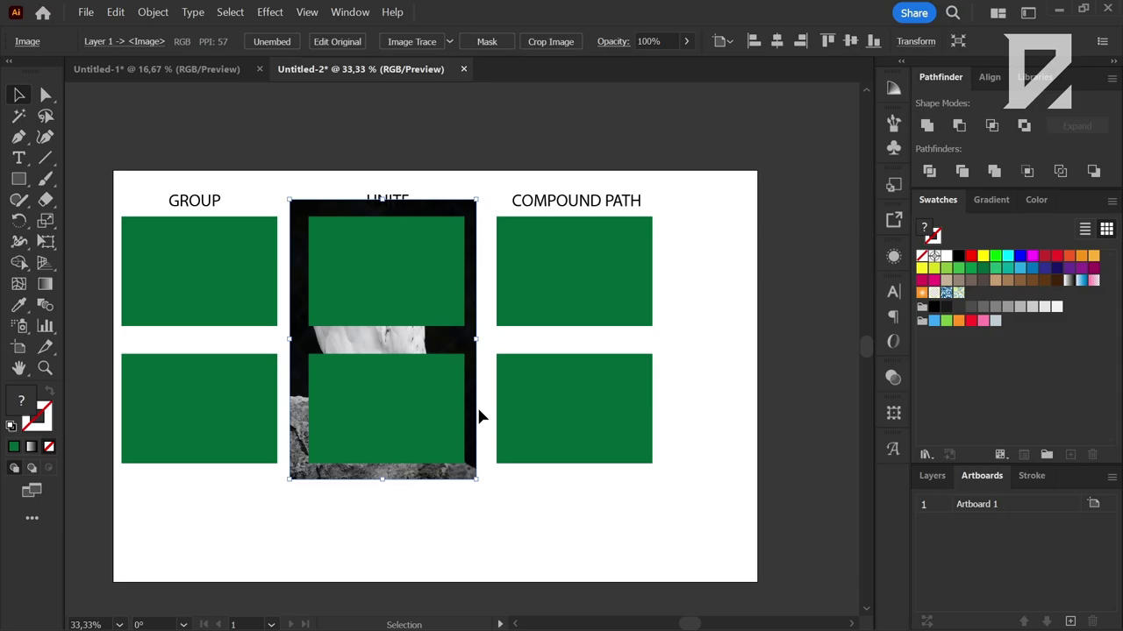
Trial-clip the owl photo to the UNITE rectangles, then undo it and deselect.
drag(411, 528, 436, 374)
right_click(436, 373)
click(518, 264)
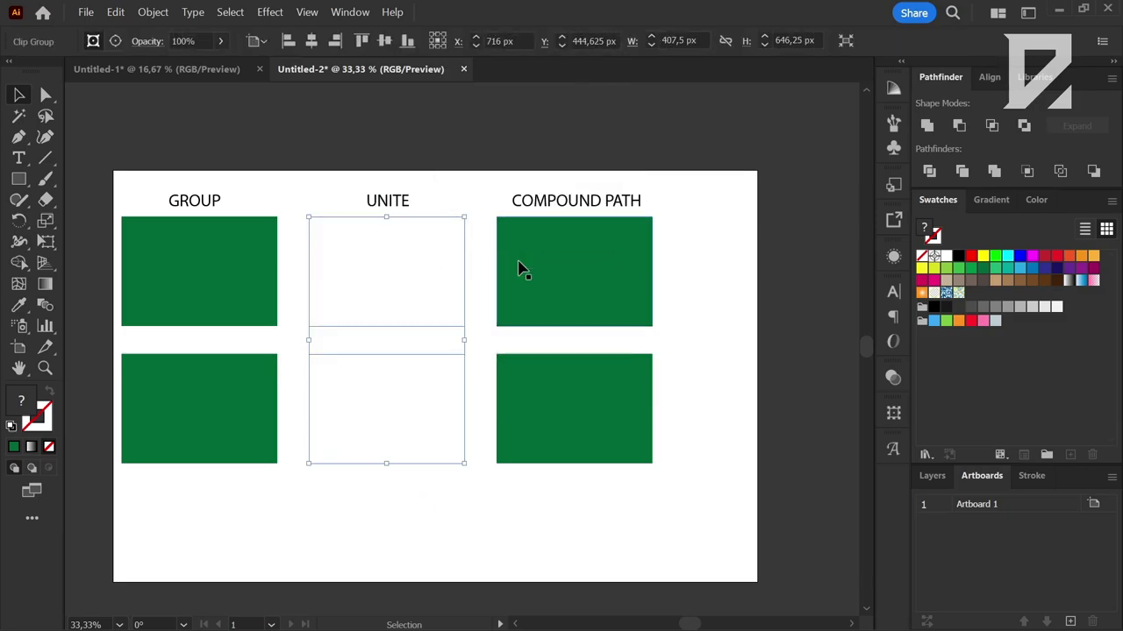
key(a)
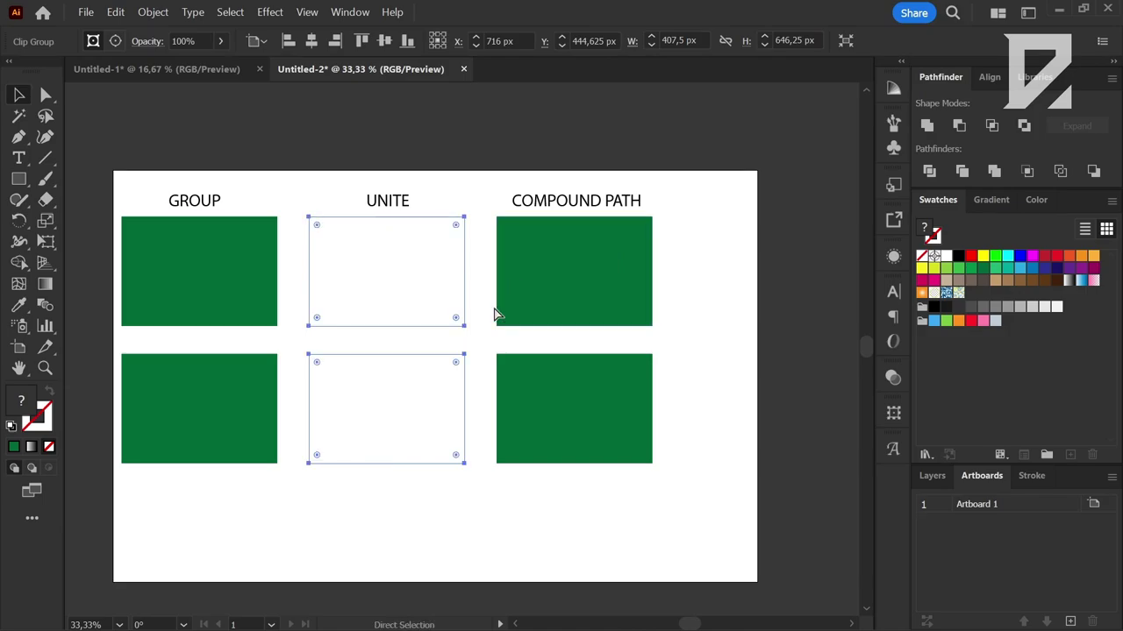
key(ctrl+z)
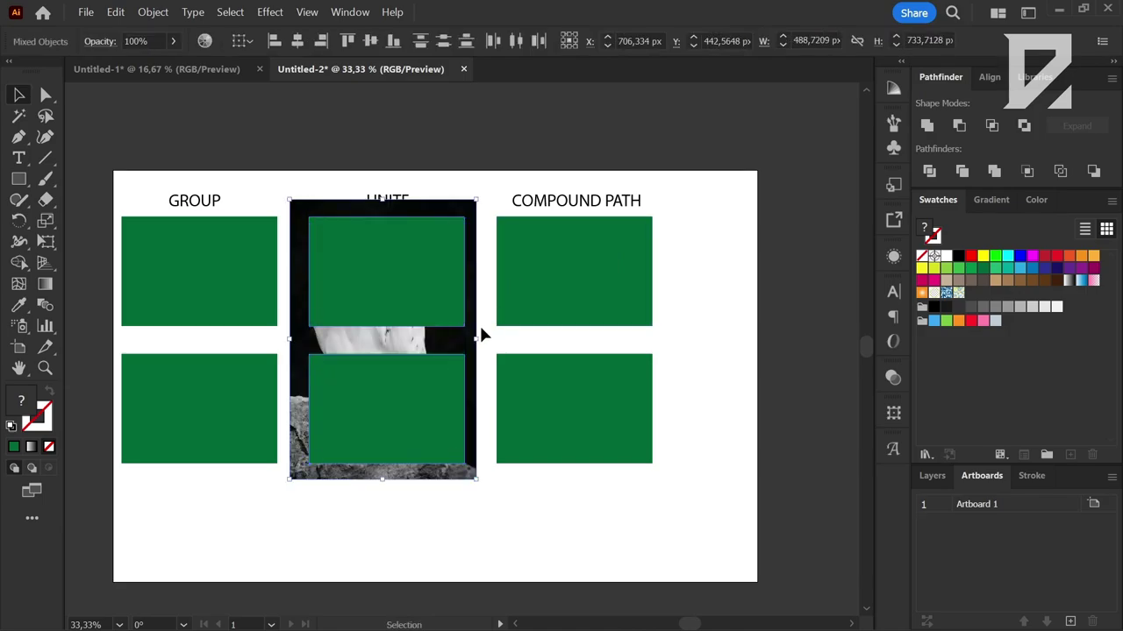
click(777, 269)
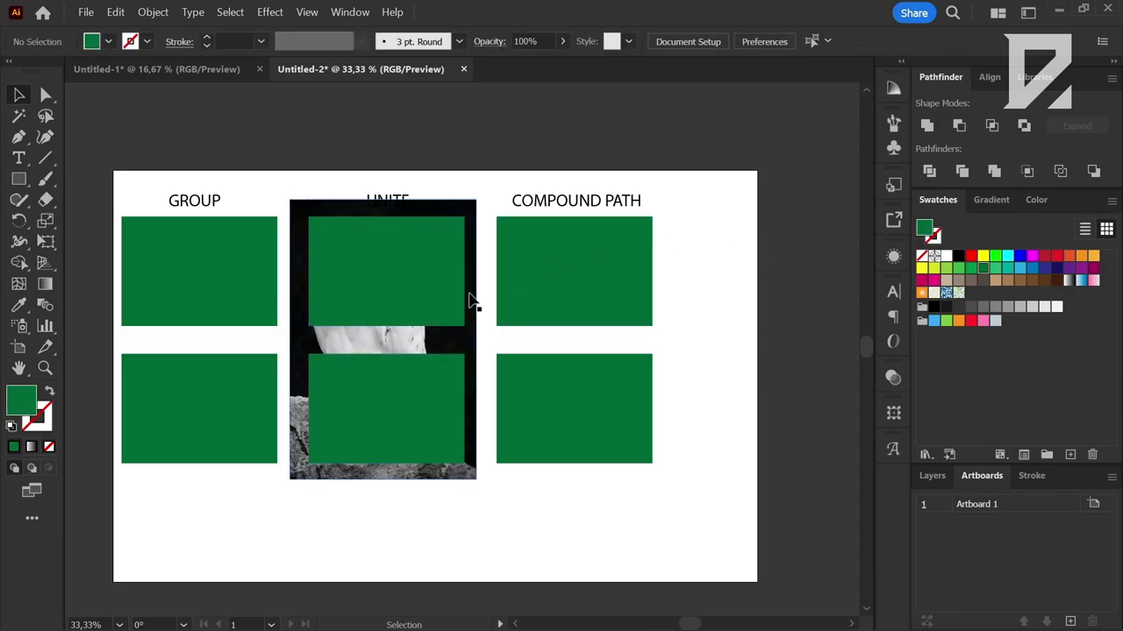
Move the owl photo behind the COMPOUND PATH rectangles.
drag(474, 345, 665, 353)
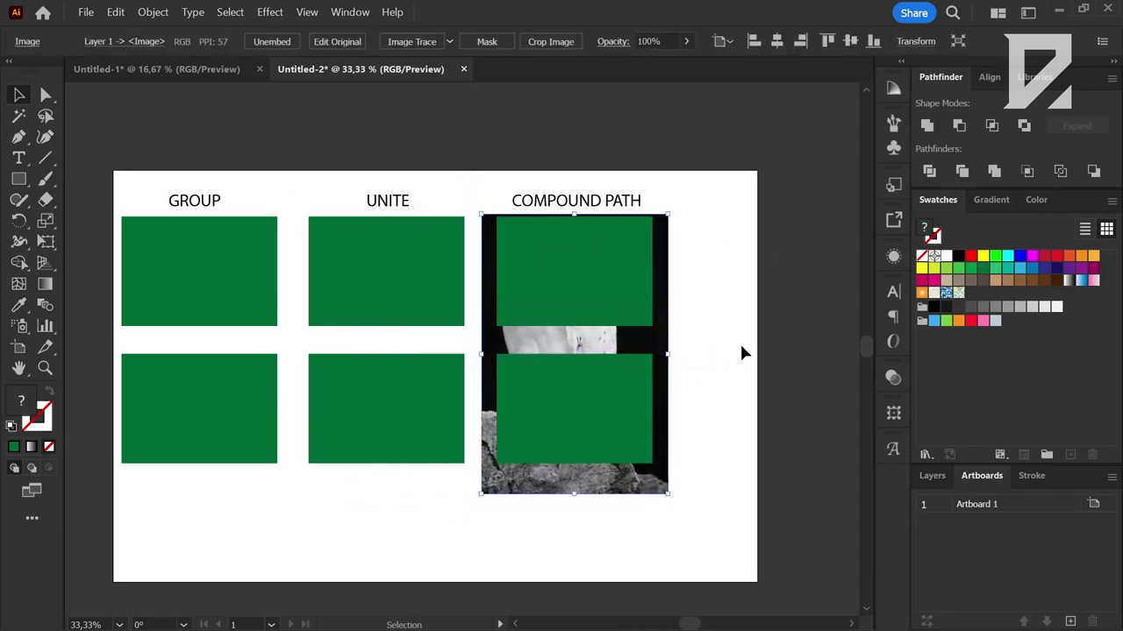
click(746, 298)
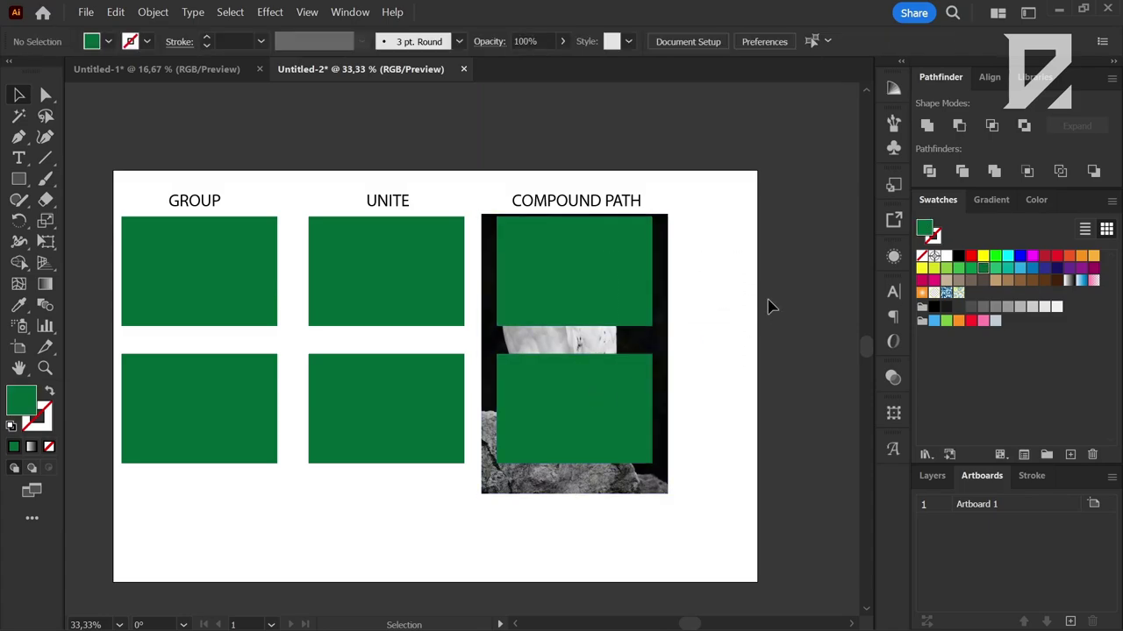
click(626, 289)
click(721, 273)
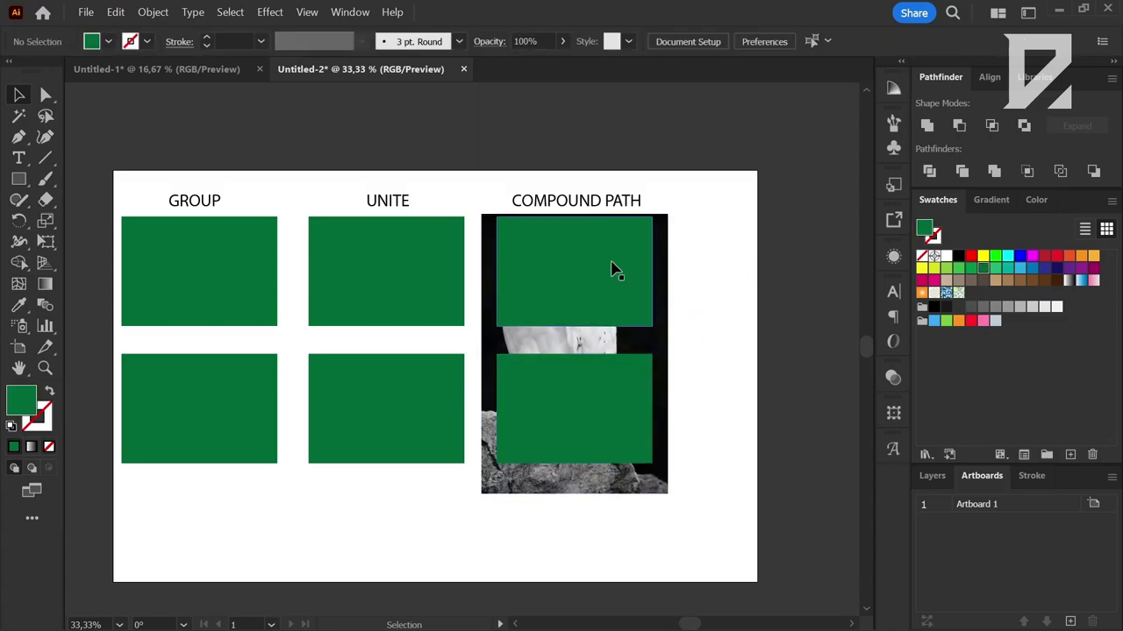
click(624, 418)
click(722, 336)
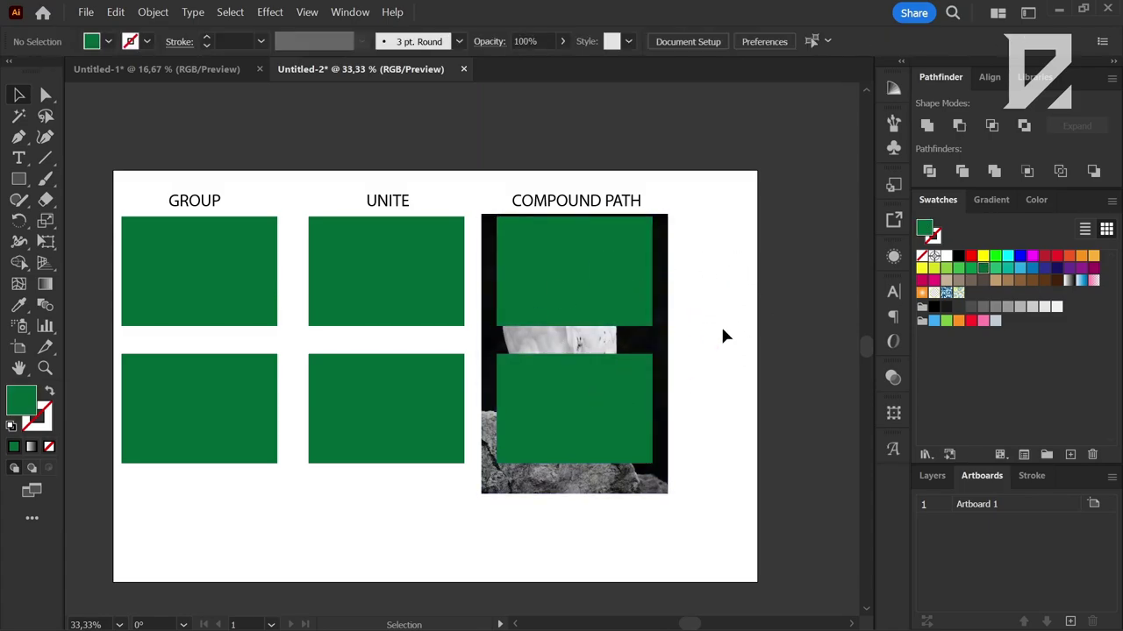
Select both COMPOUND PATH rectangles and find the Compound Path command in the Object menu.
click(592, 270)
click(610, 423)
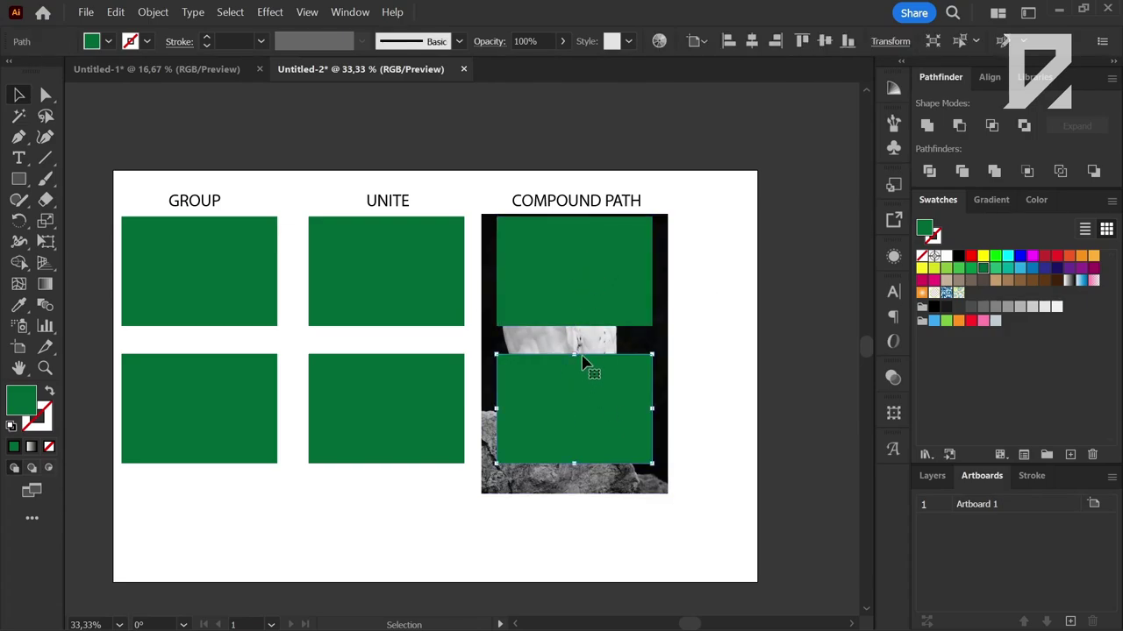
click(588, 288)
shift+click(621, 408)
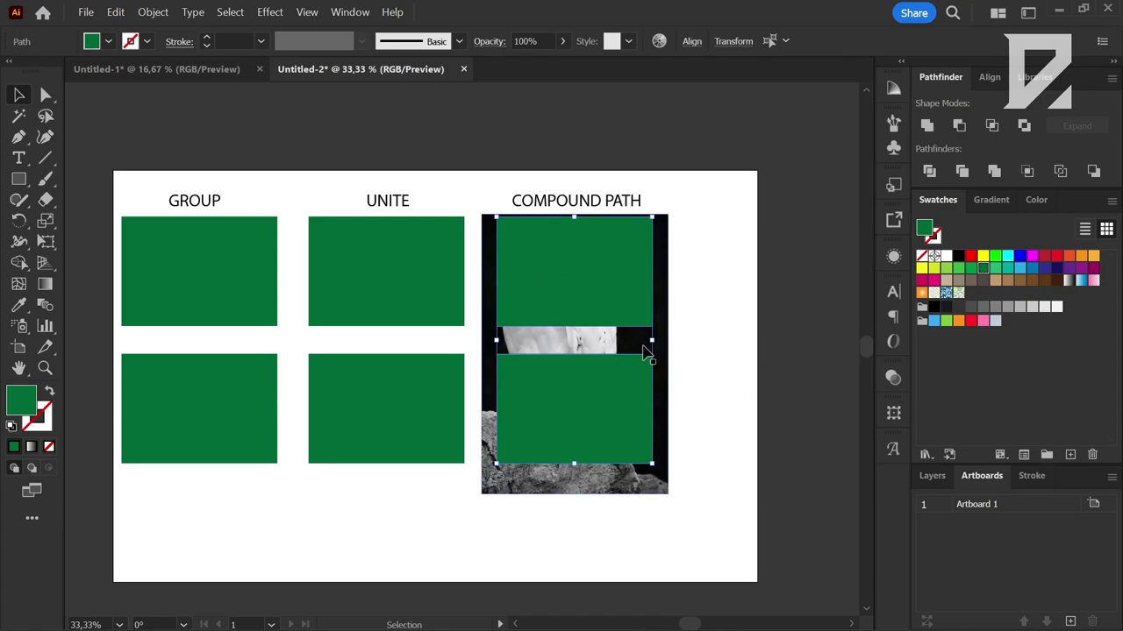
click(153, 12)
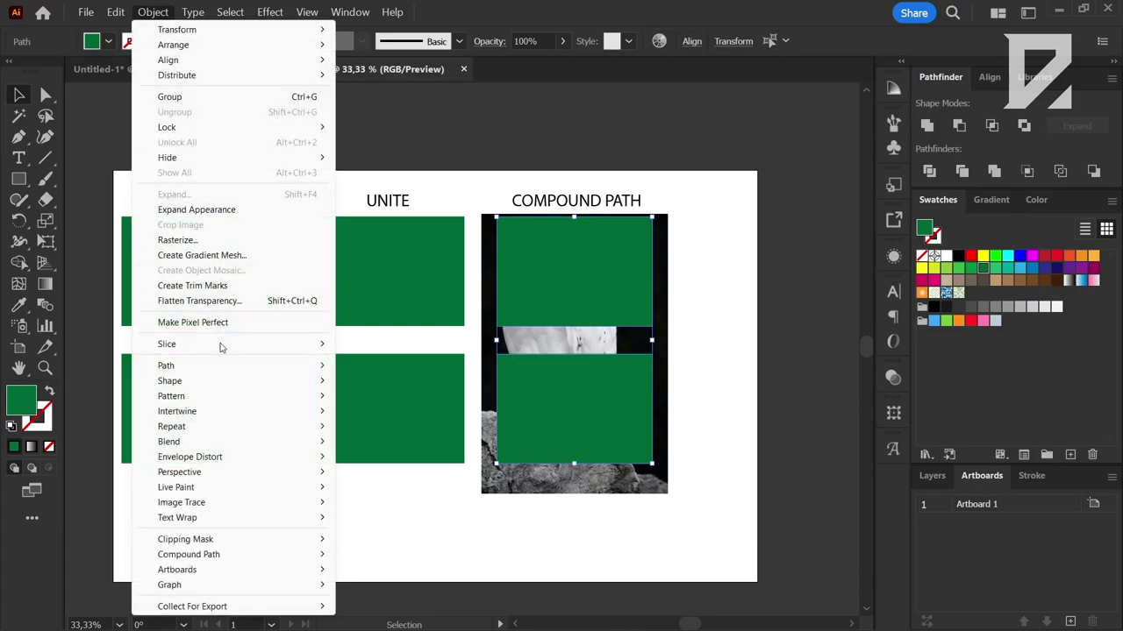
mouse_move(189, 554)
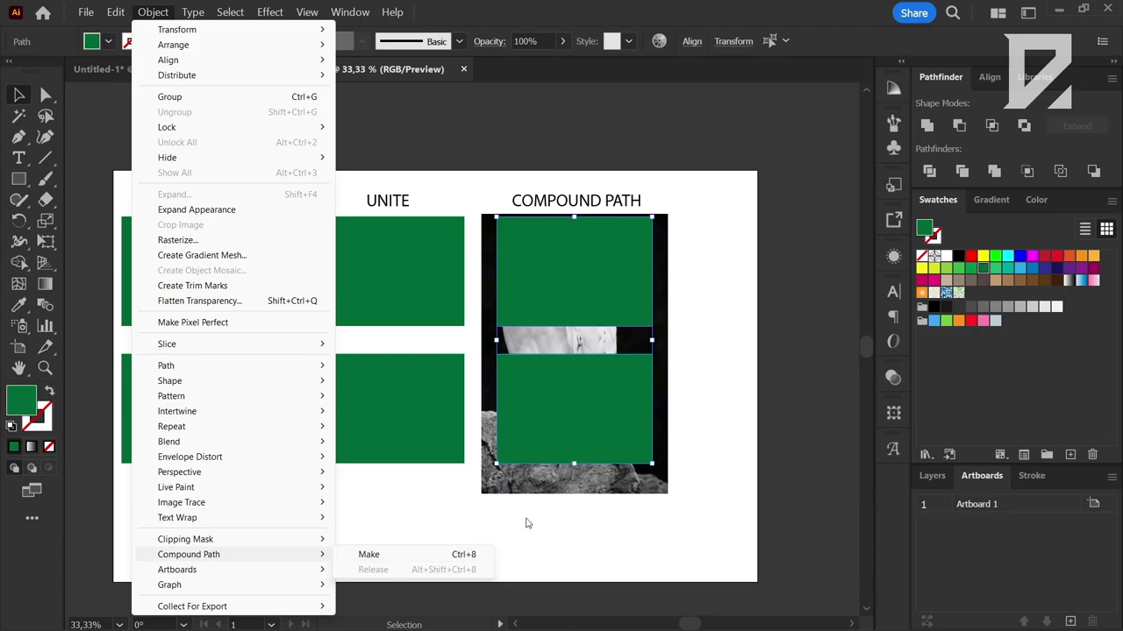
Combine the two COMPOUND PATH rectangles into a compound path and compound shape.
click(842, 246)
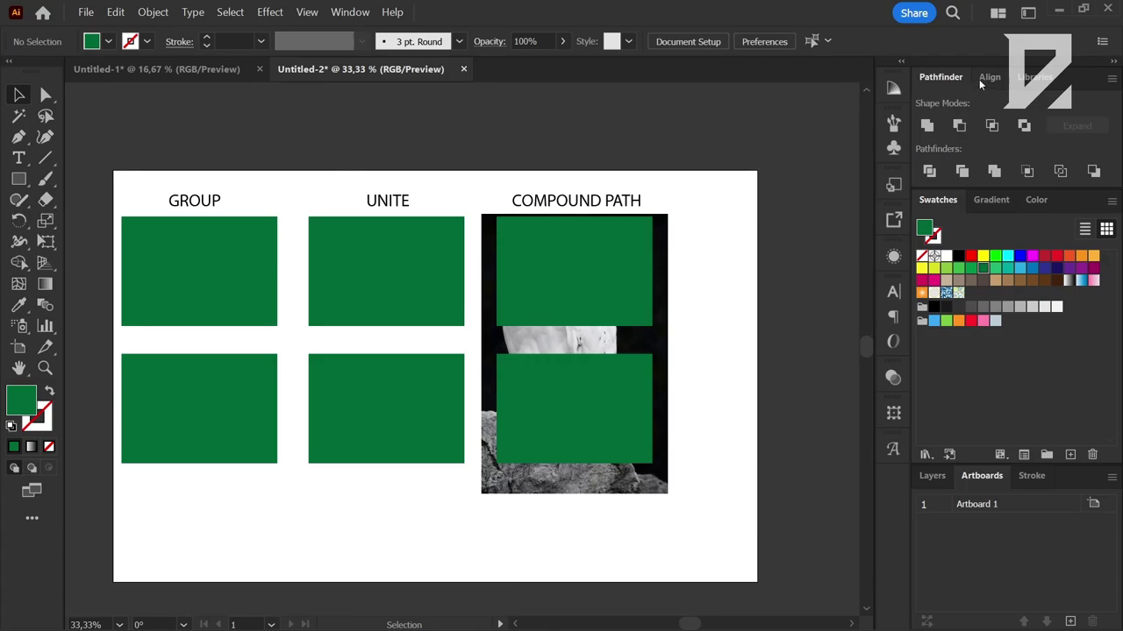
click(571, 280)
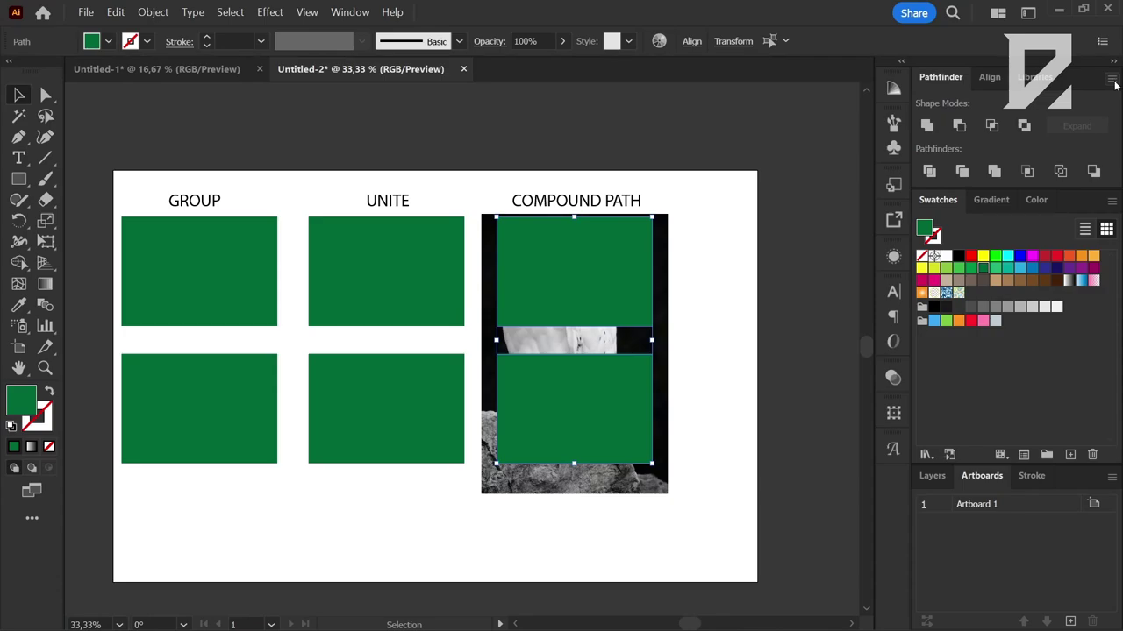
click(1111, 79)
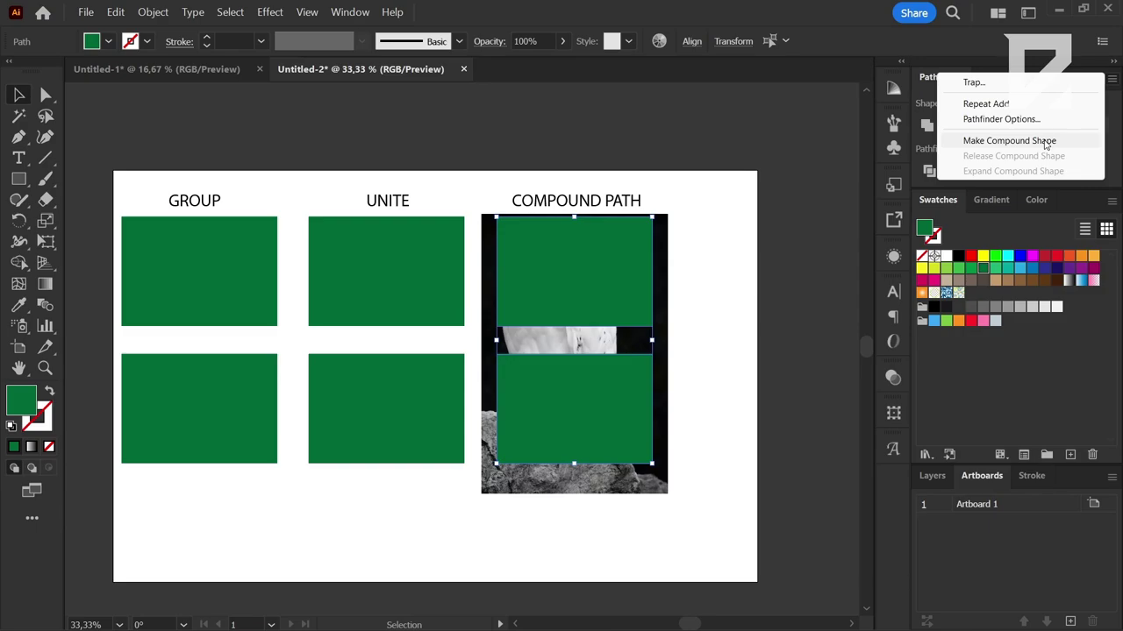
click(1008, 140)
Select the owl photo together with the COMPOUND PATH rectangles.
click(718, 275)
click(576, 270)
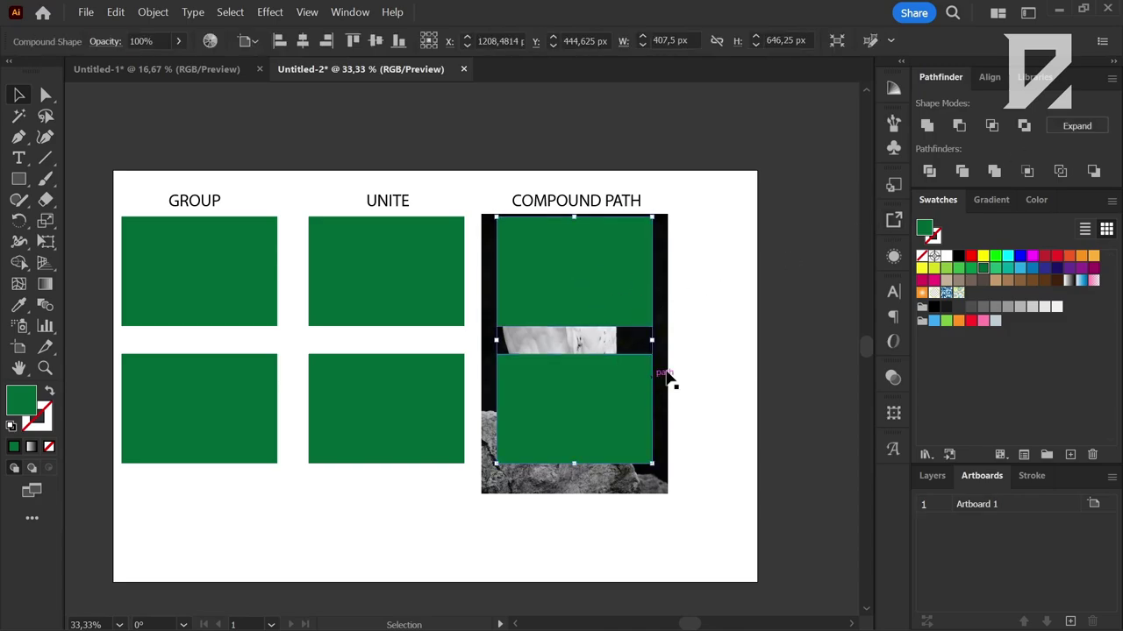
click(759, 300)
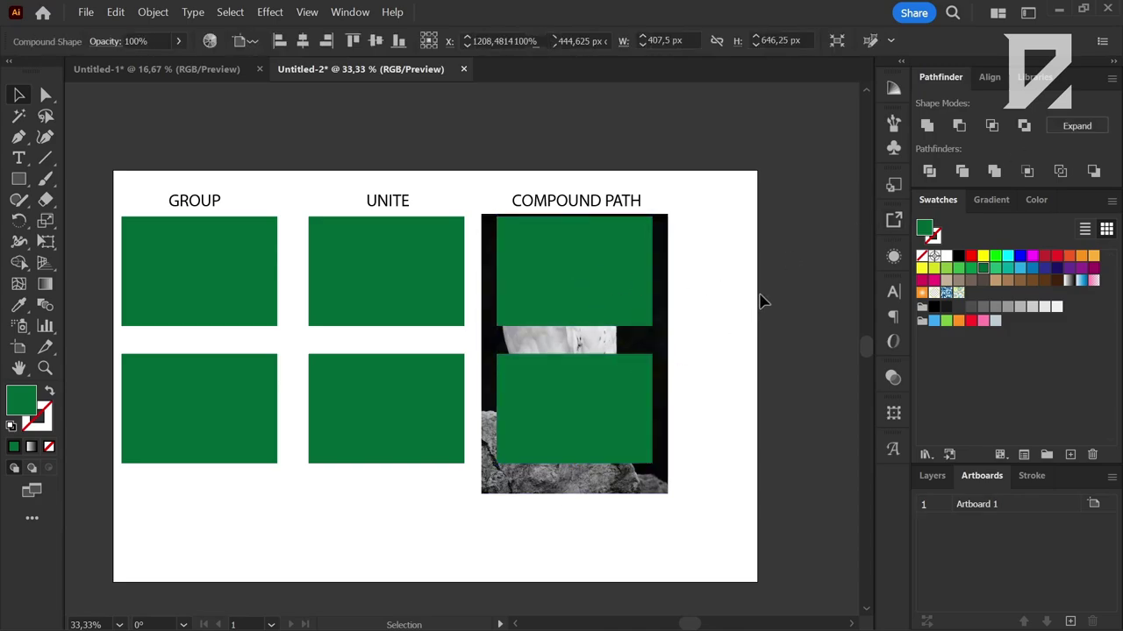
click(557, 406)
Make a clipping mask so the owl photo shows only through the COMPOUND PATH rectangles.
right_click(596, 384)
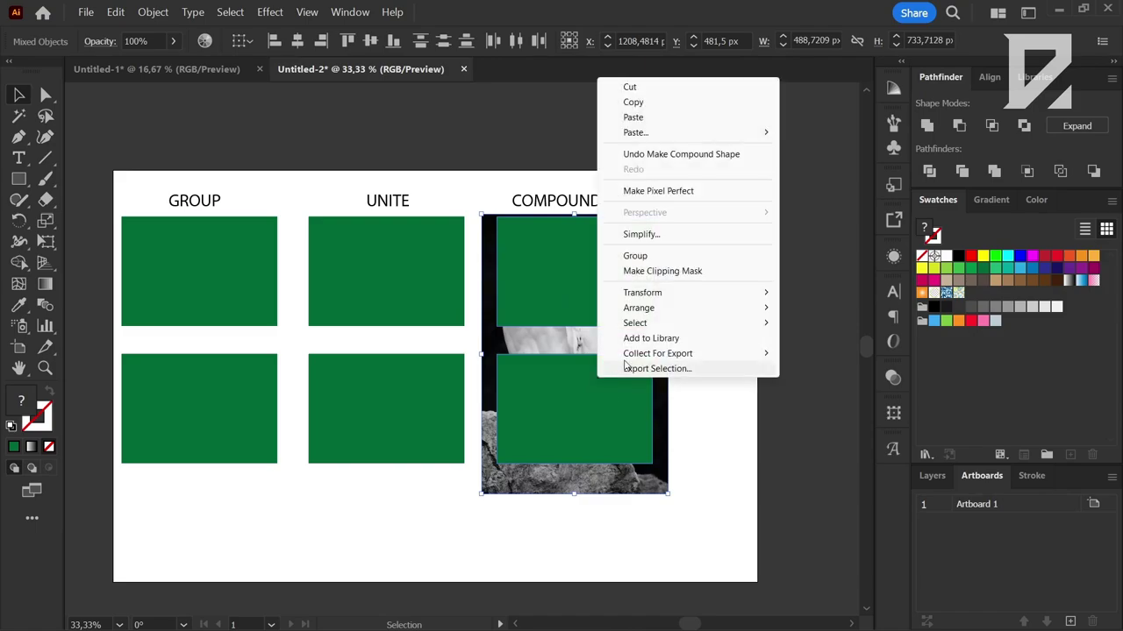
click(699, 274)
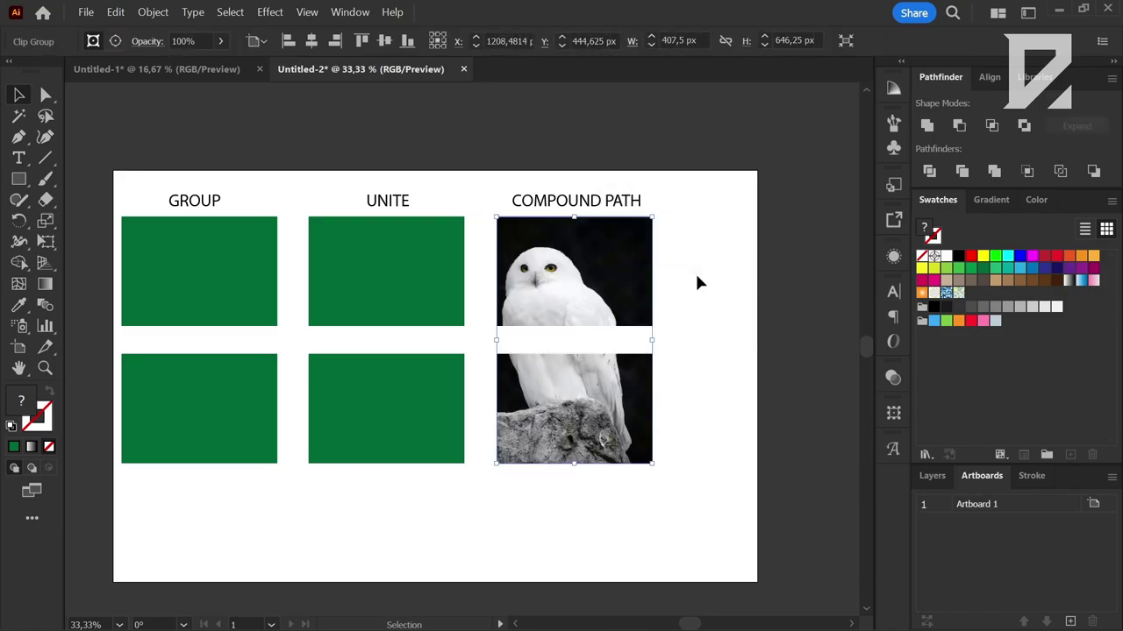
click(702, 270)
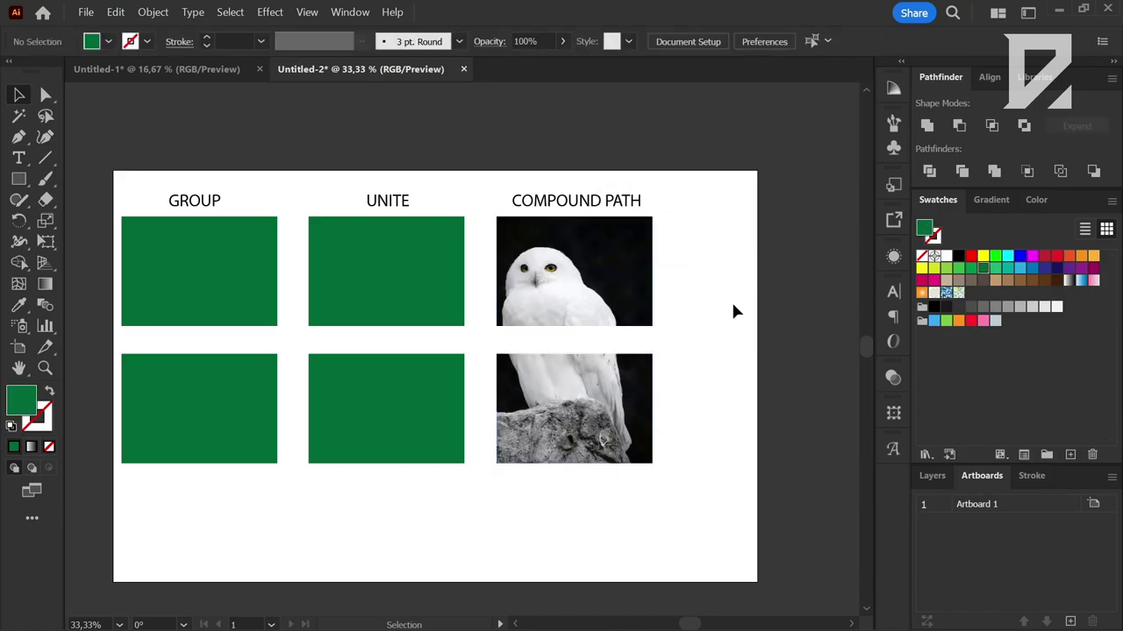
click(552, 299)
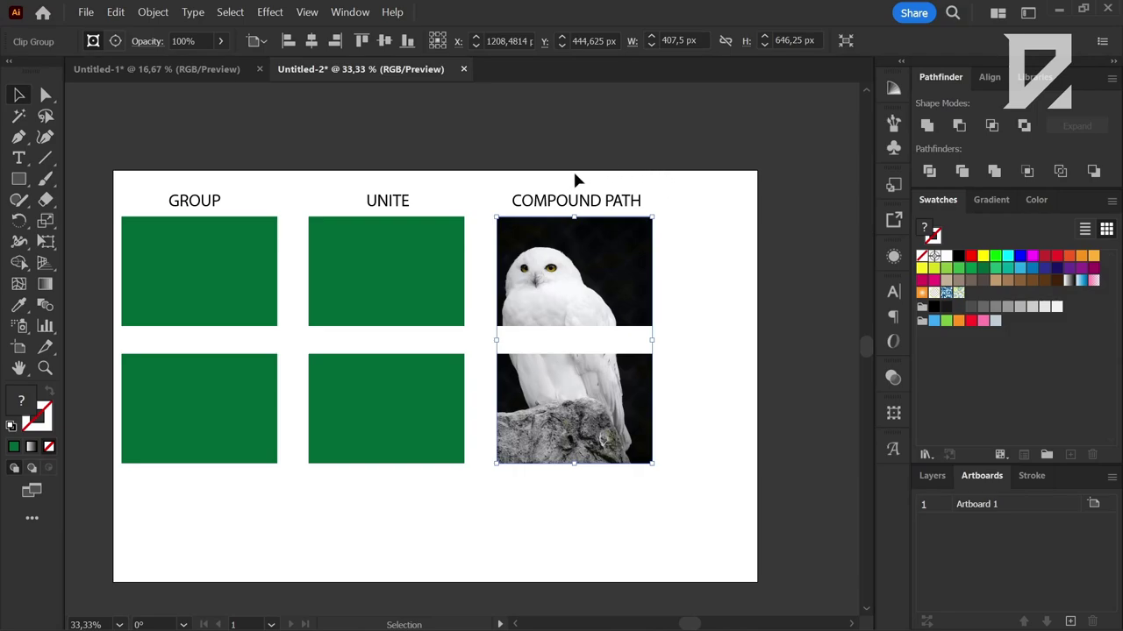
Inspect the GROUP, UNITE and COMPOUND PATH objects by selecting each in turn.
click(218, 209)
click(219, 259)
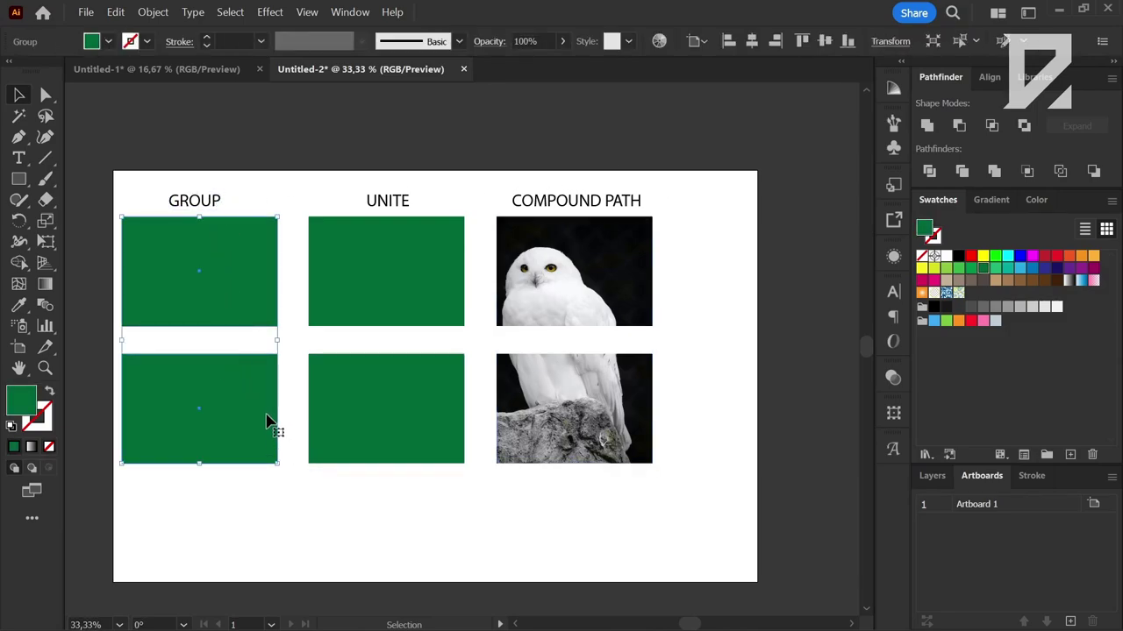
click(383, 303)
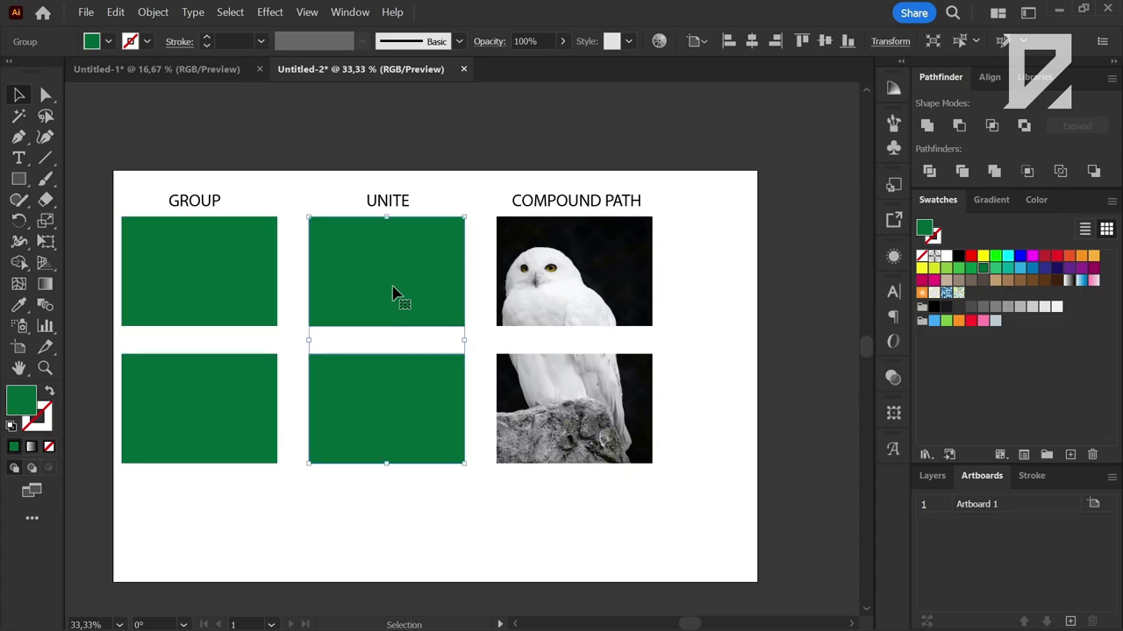
click(595, 204)
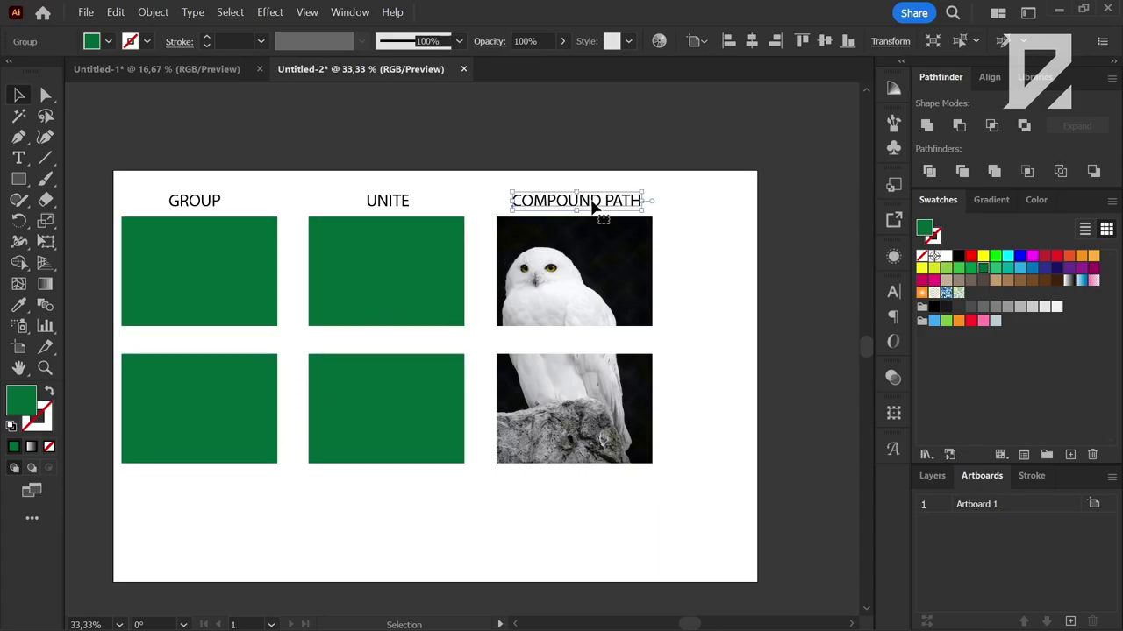
click(593, 273)
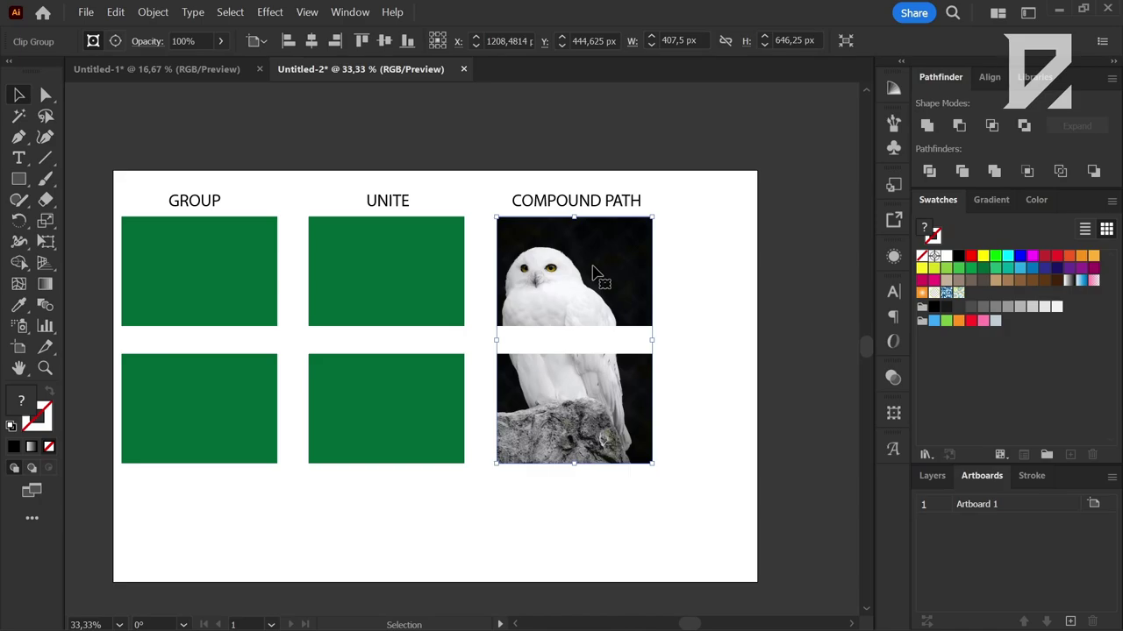
Undo the owl photo's clipping mask on the COMPOUND PATH rectangles.
scroll(578, 210, down, 2)
scroll(604, 307, up, 2)
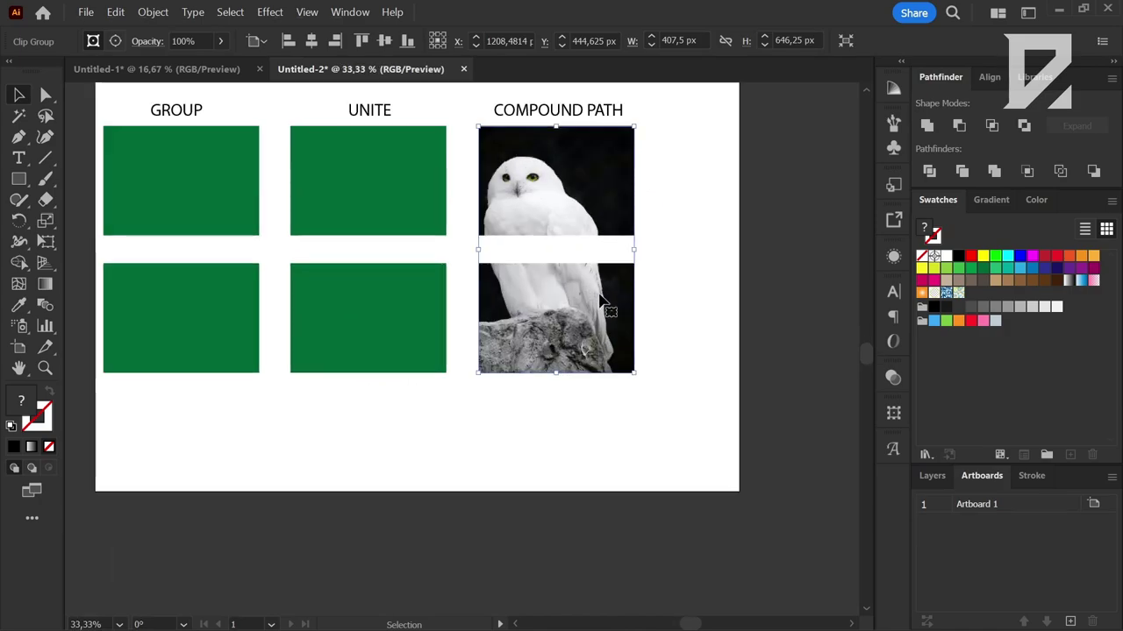
scroll(636, 266, down, 2)
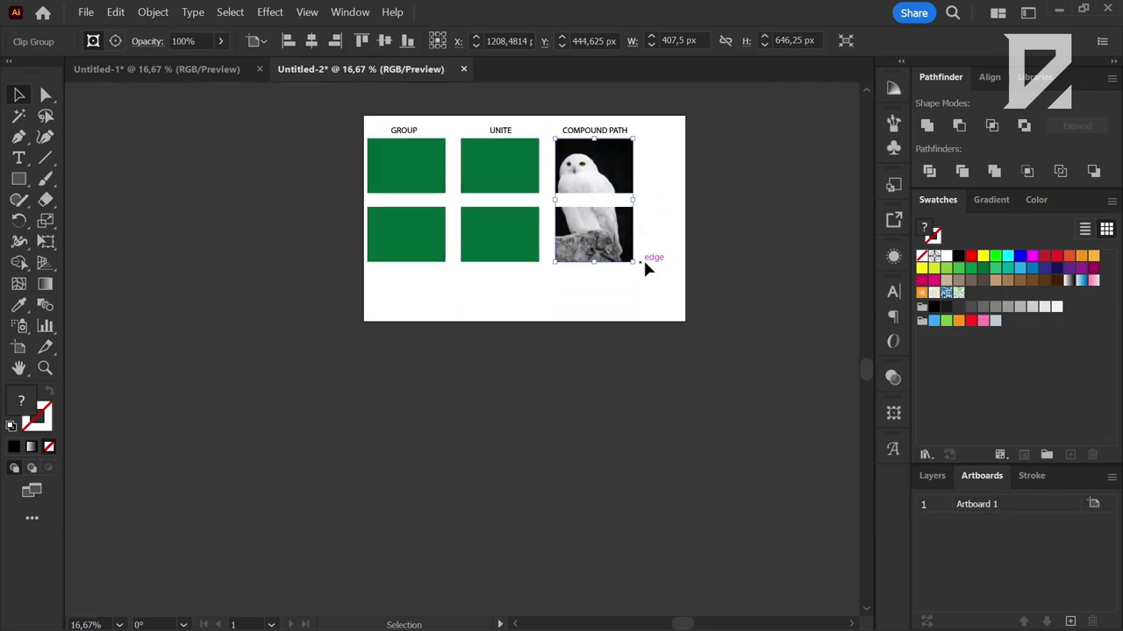
click(672, 269)
scroll(660, 266, up, 2)
key(ctrl+z)
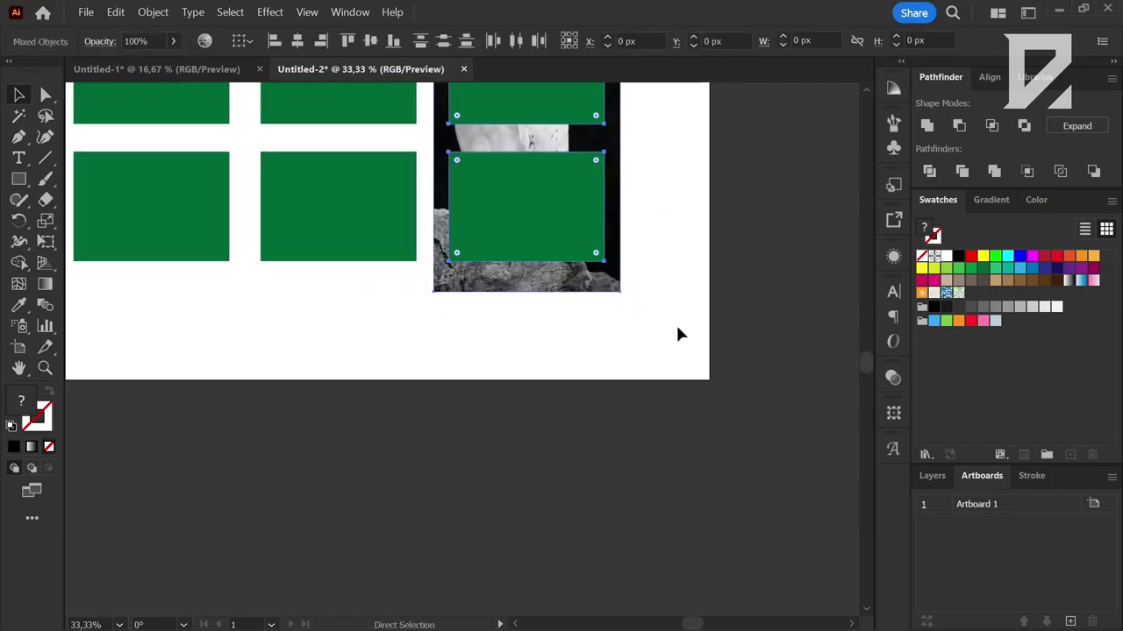
Move the owl photo off the green rectangles to below-left of the artboard.
key(v)
click(675, 326)
scroll(601, 328, down, 1)
click(578, 297)
drag(578, 297, 638, 517)
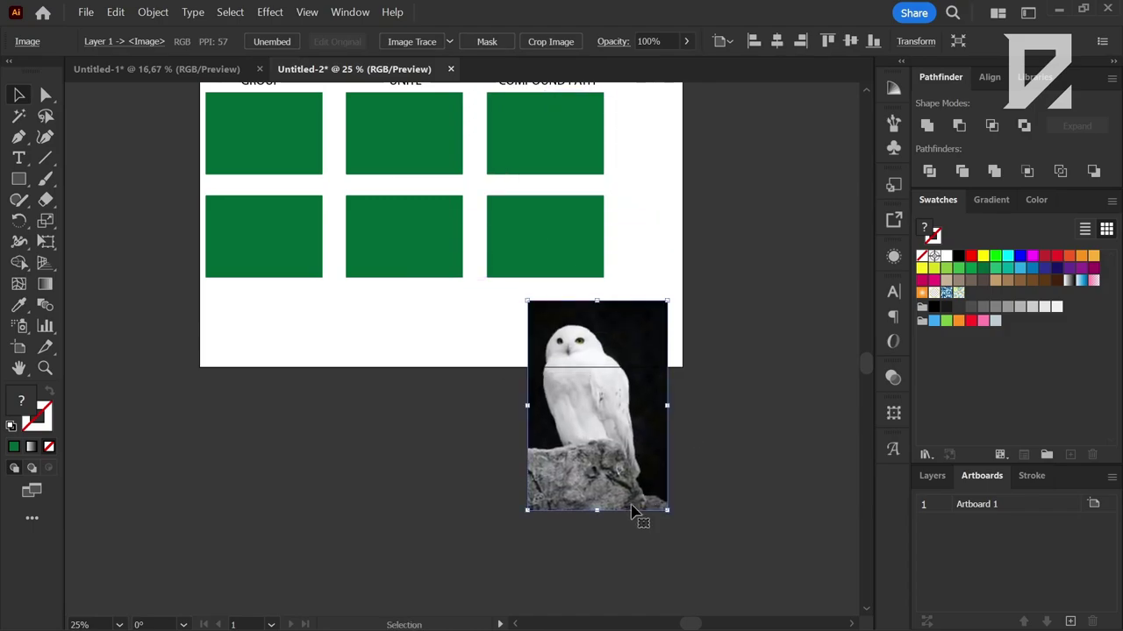
scroll(614, 443, up, 1)
scroll(612, 430, down, 2)
drag(613, 428, 357, 517)
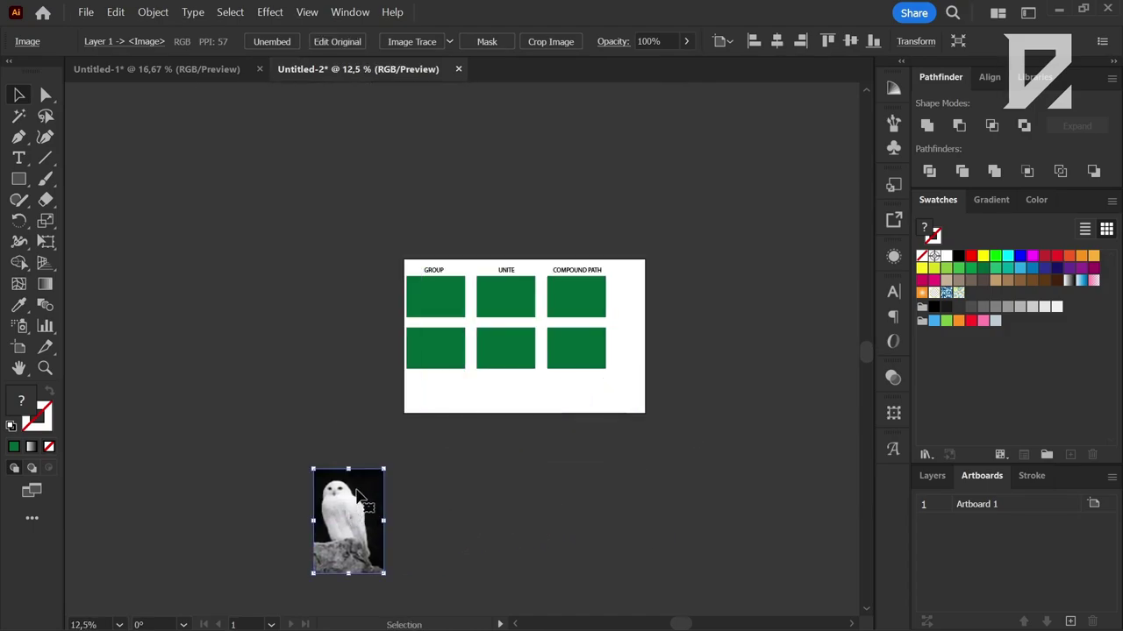
scroll(453, 325, up, 1)
Select the GROUP rectangles and show the Gradient settings.
click(423, 292)
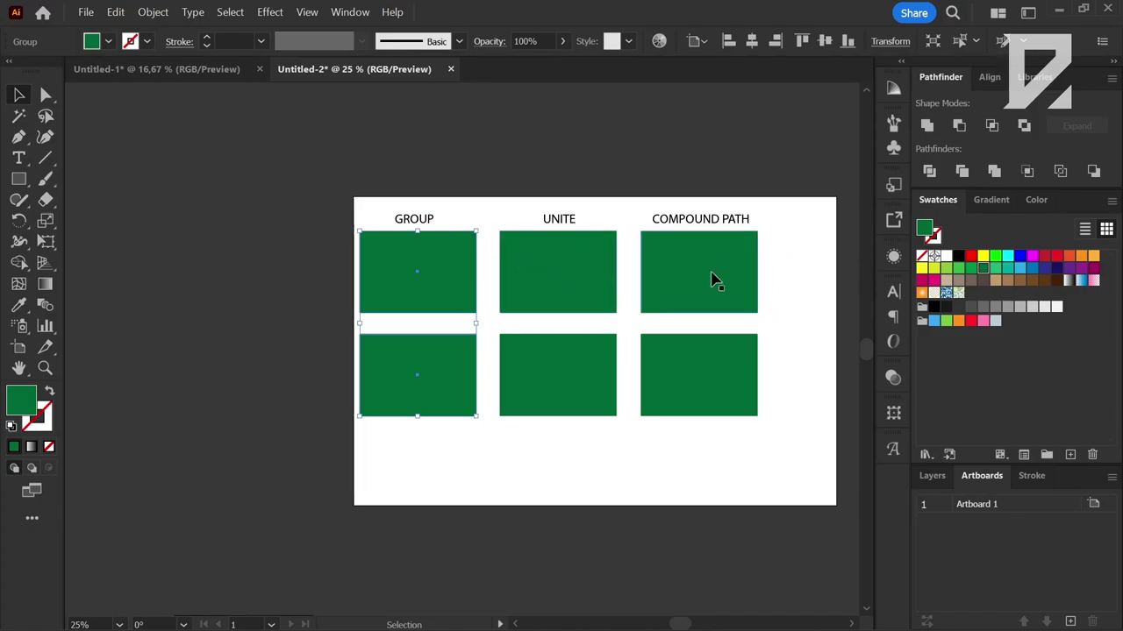
scroll(518, 272, down, 2)
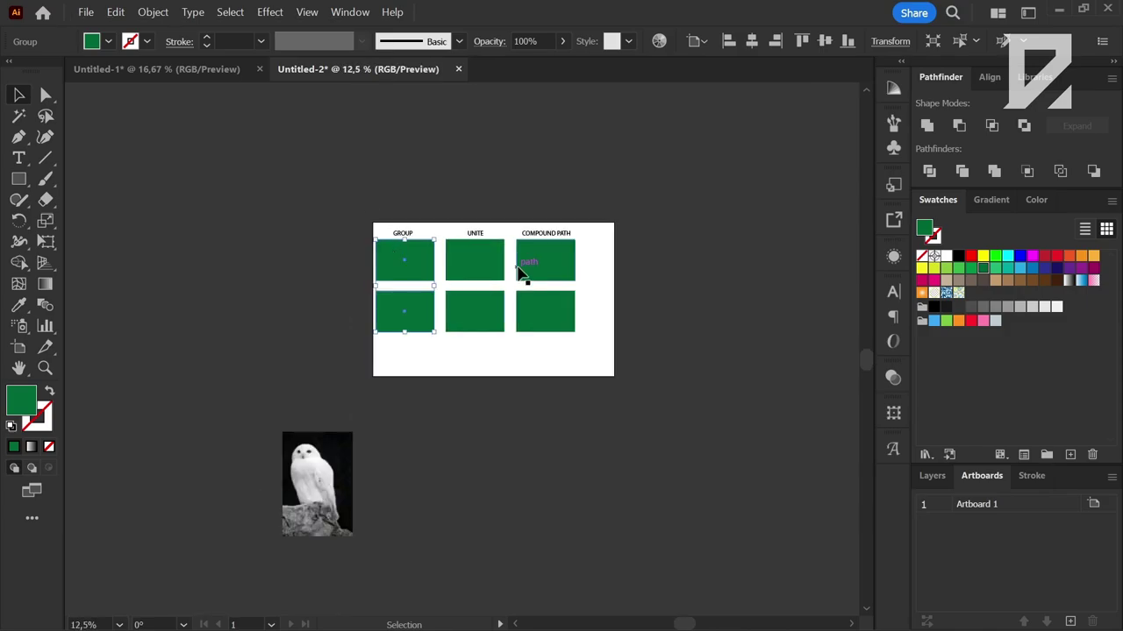
scroll(504, 268, up, 3)
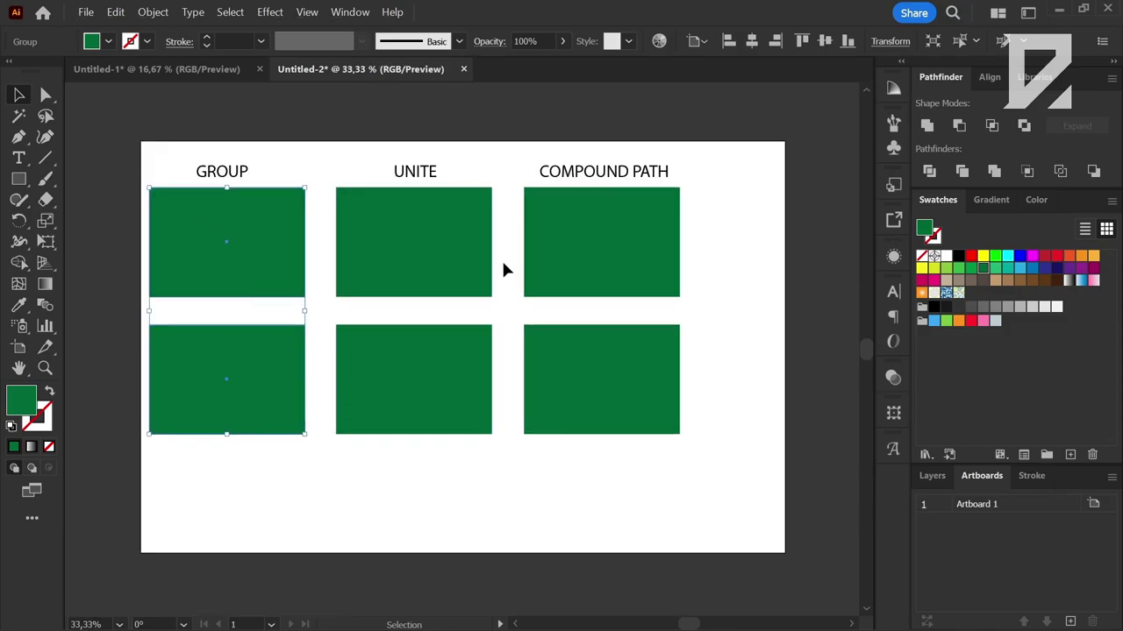
click(998, 201)
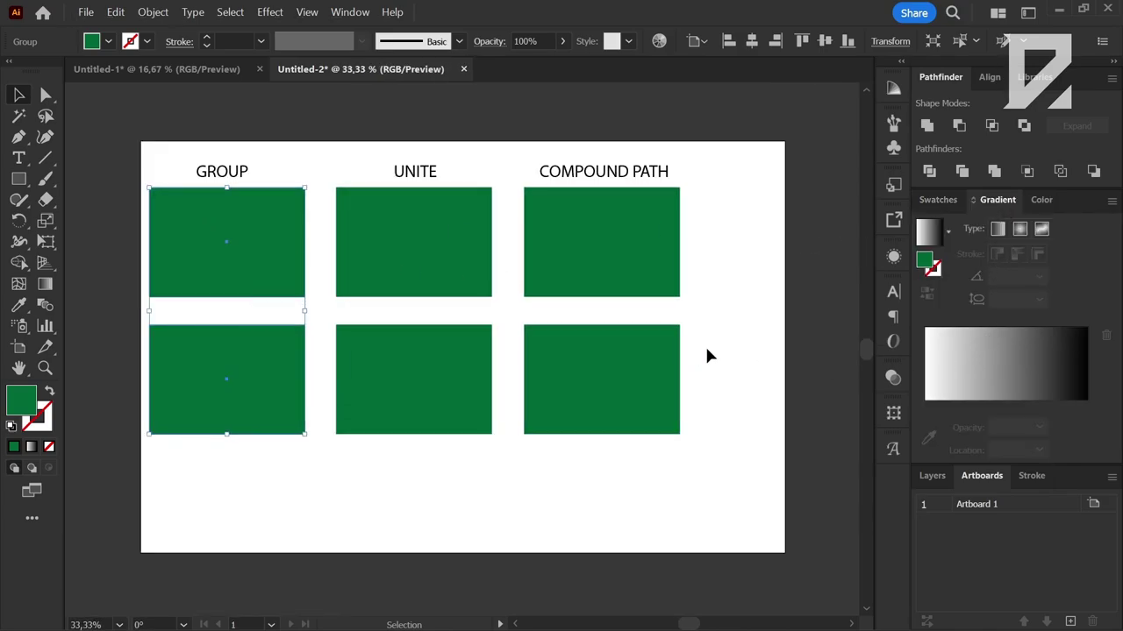
Apply a gradient fill to the GROUP rectangles with a yellow left stop and orange-red right stop.
click(1008, 361)
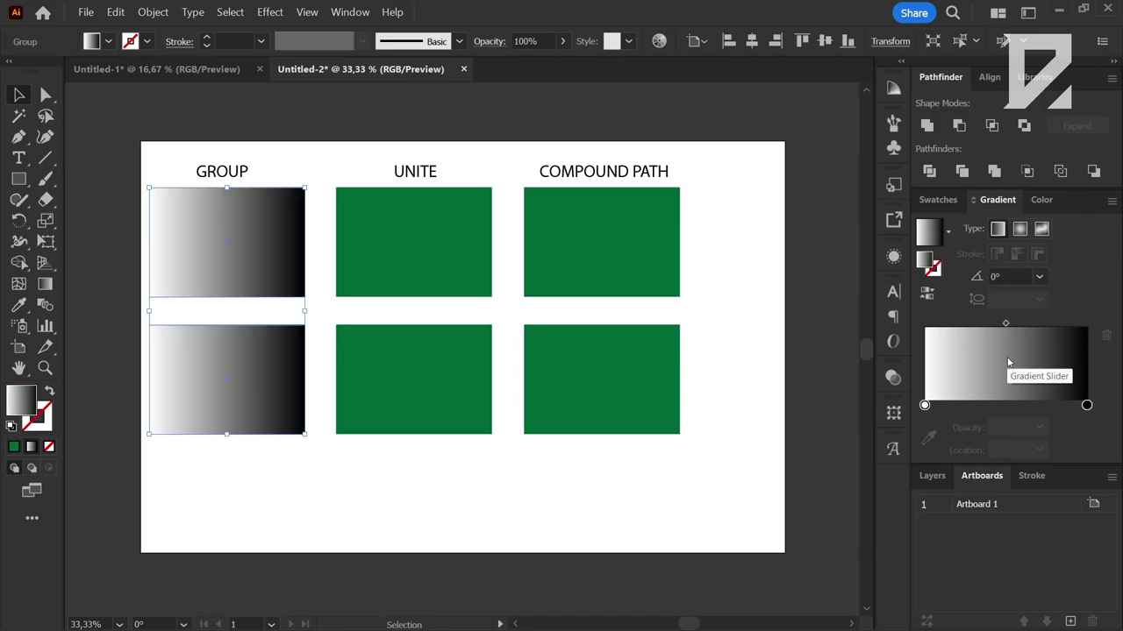
click(924, 405)
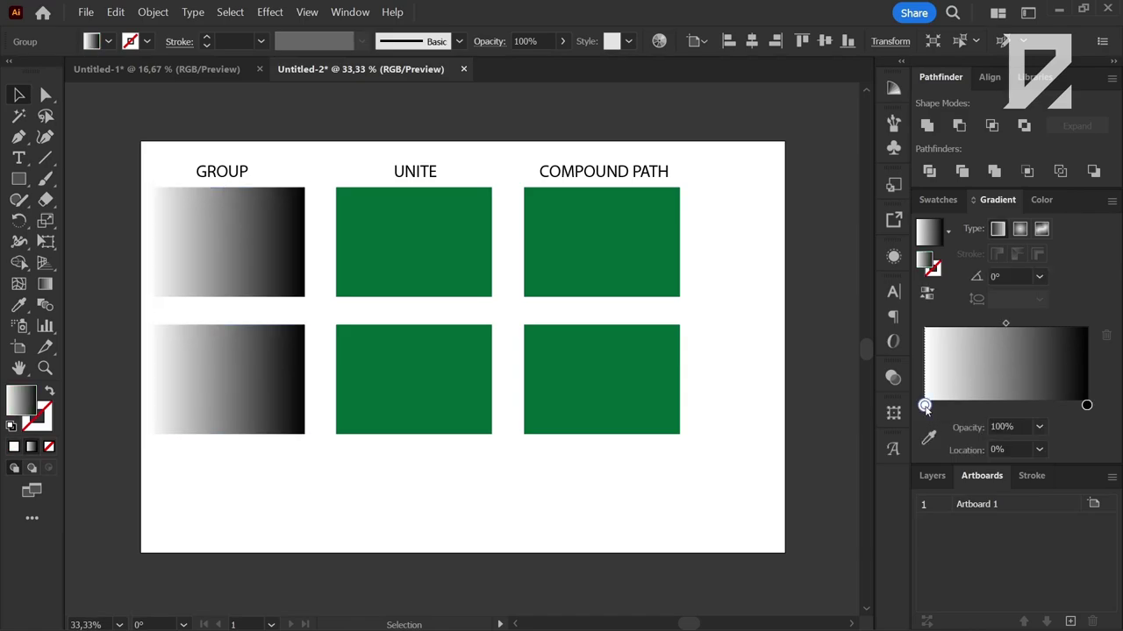
double_click(925, 405)
click(924, 464)
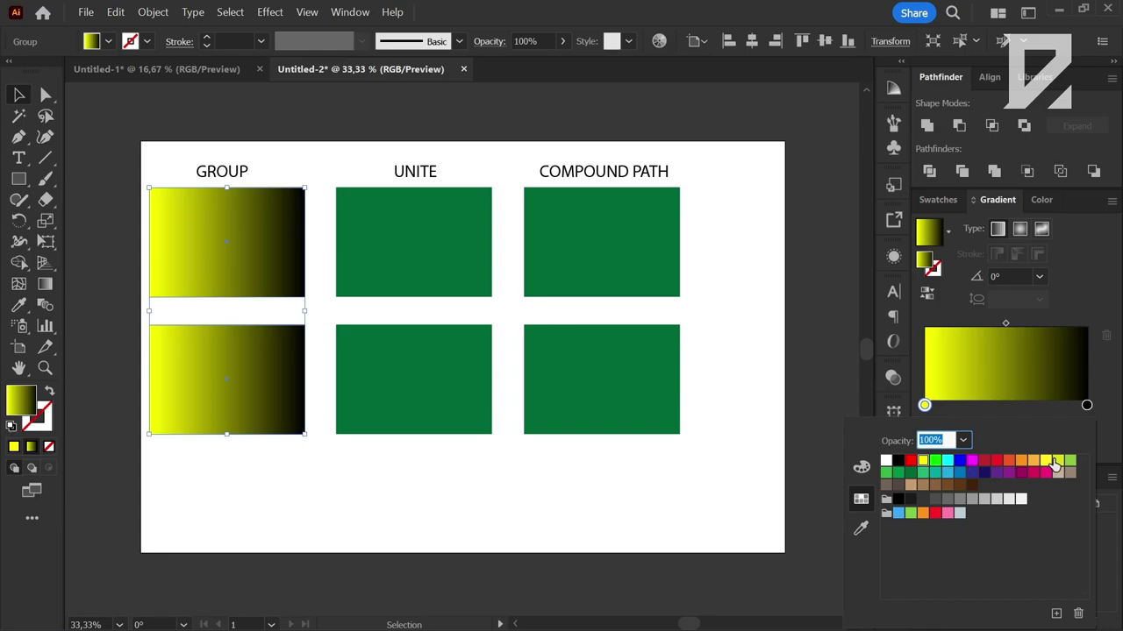
double_click(1087, 405)
click(1010, 462)
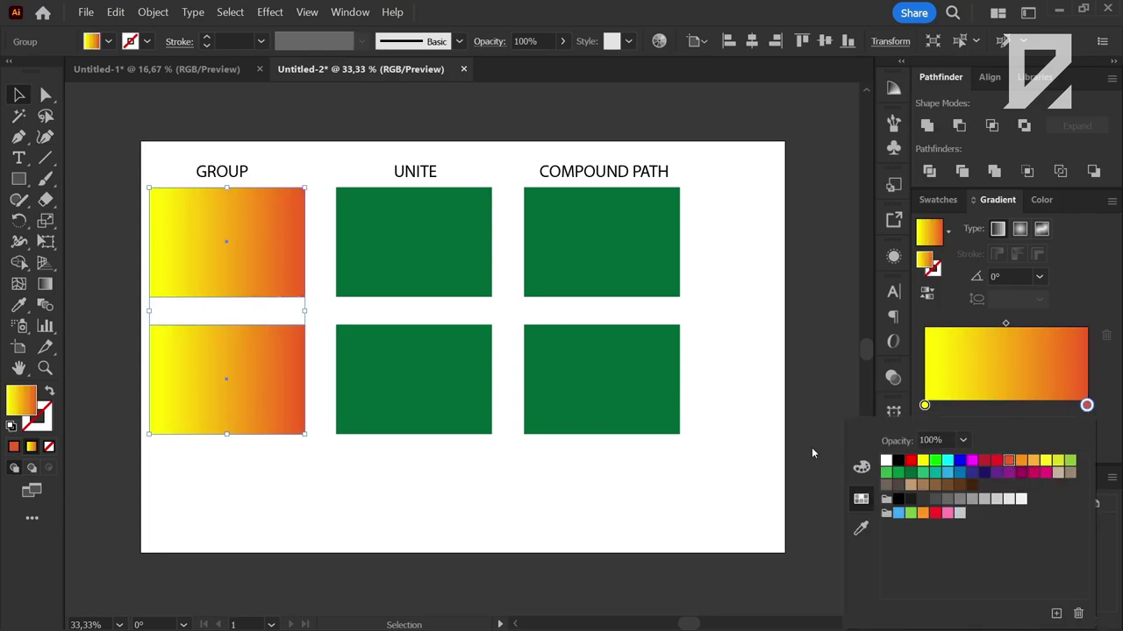
Add extra colour stops in the middle of the GROUP gradient and reselect the rectangles.
click(1049, 406)
mouse_move(1049, 406)
mouse_down()
mouse_move(1013, 405)
mouse_move(1054, 405)
mouse_up()
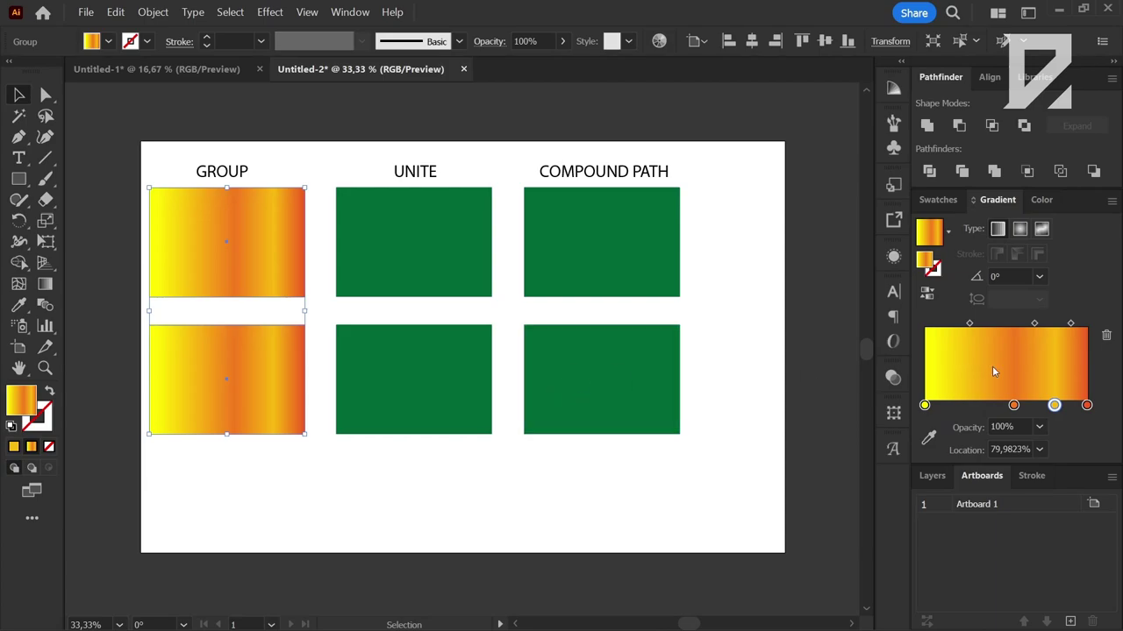
click(302, 132)
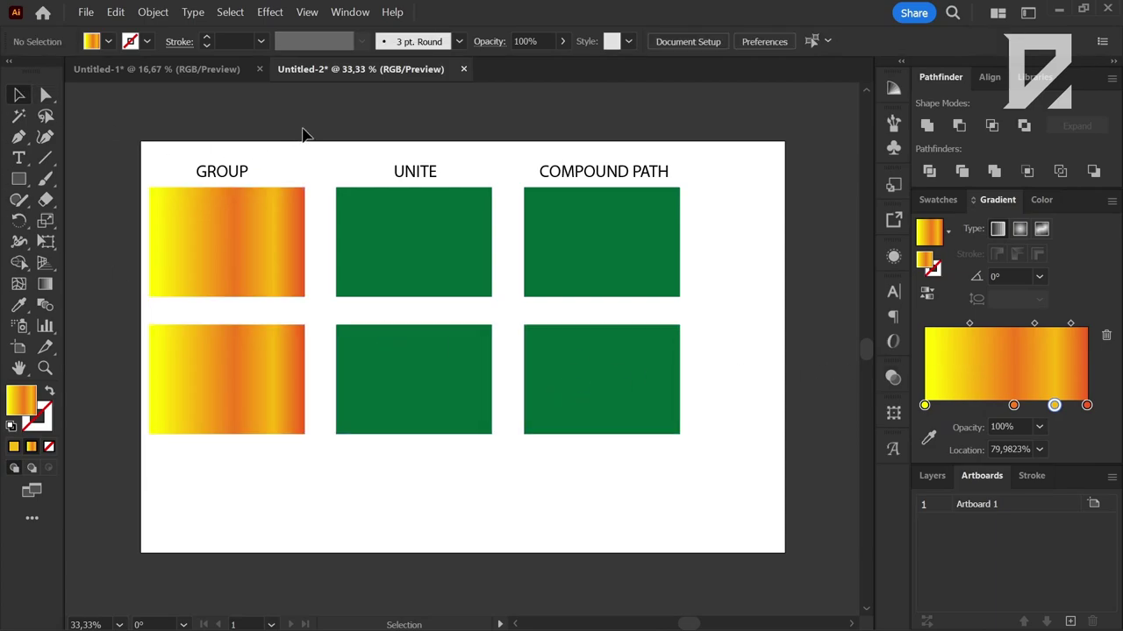
click(295, 235)
scroll(658, 230, down, 2)
scroll(493, 268, up, 2)
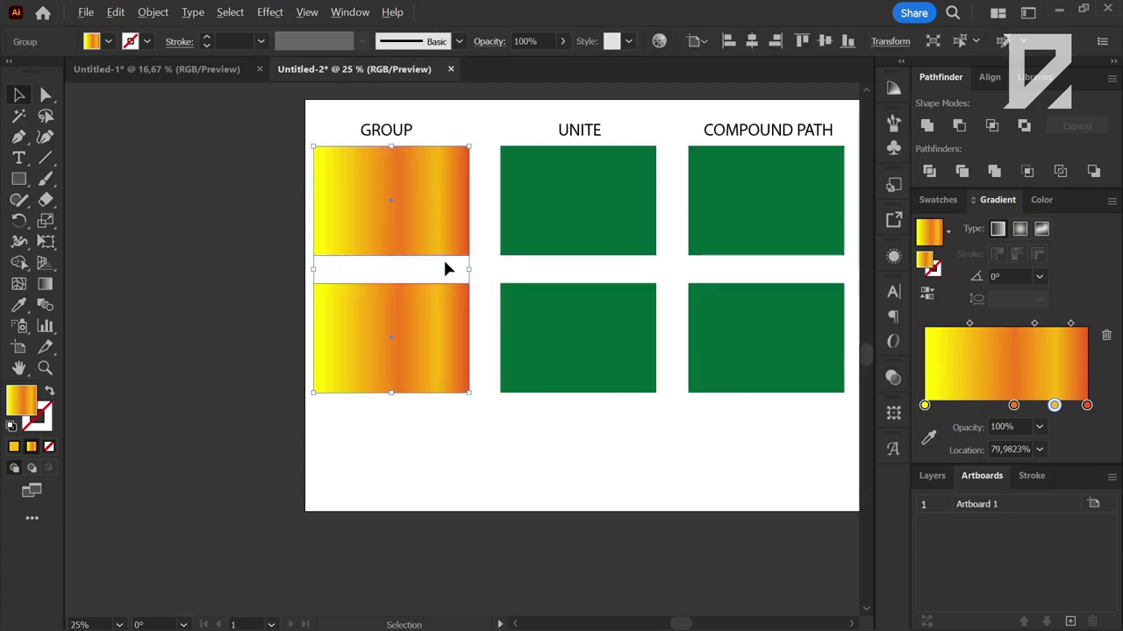
scroll(473, 237, up, 1)
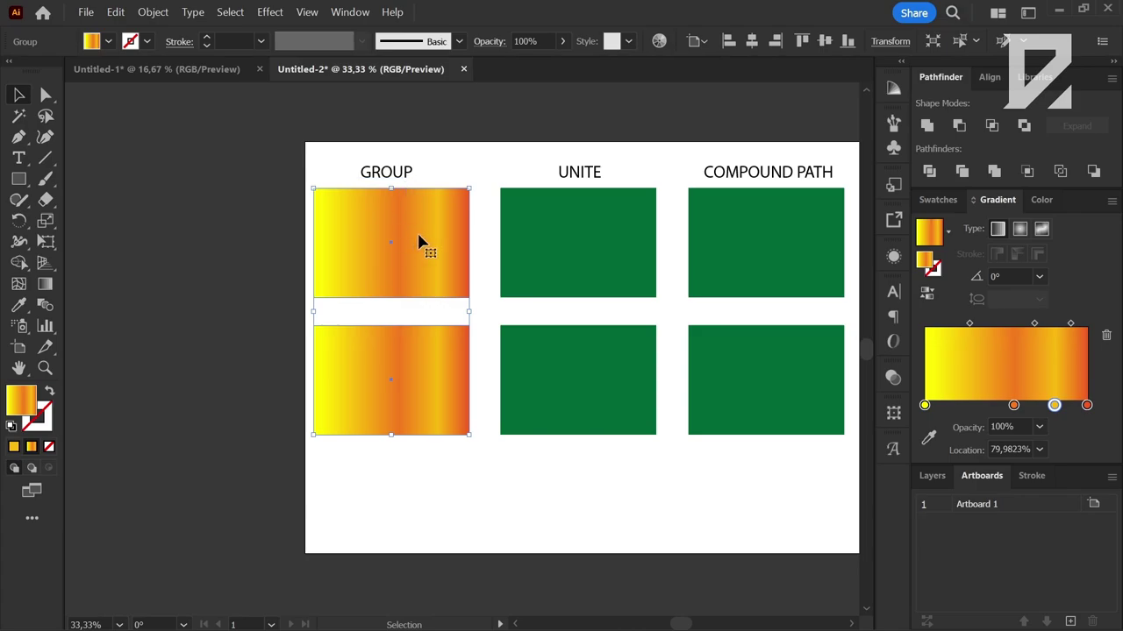
click(535, 153)
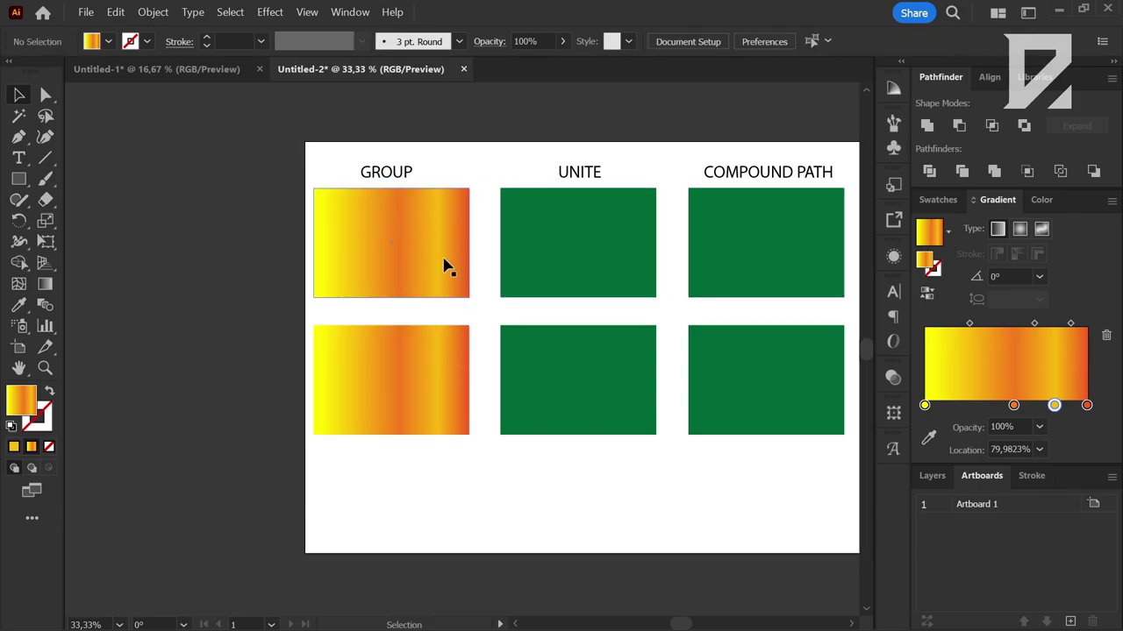
click(445, 265)
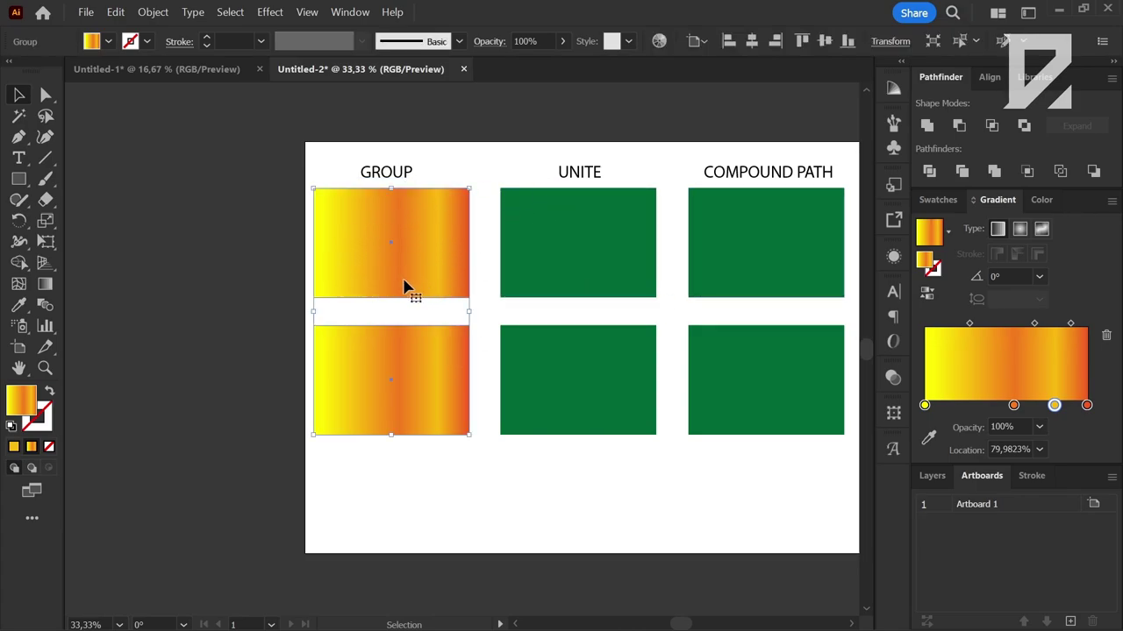
scroll(346, 296, down, 1)
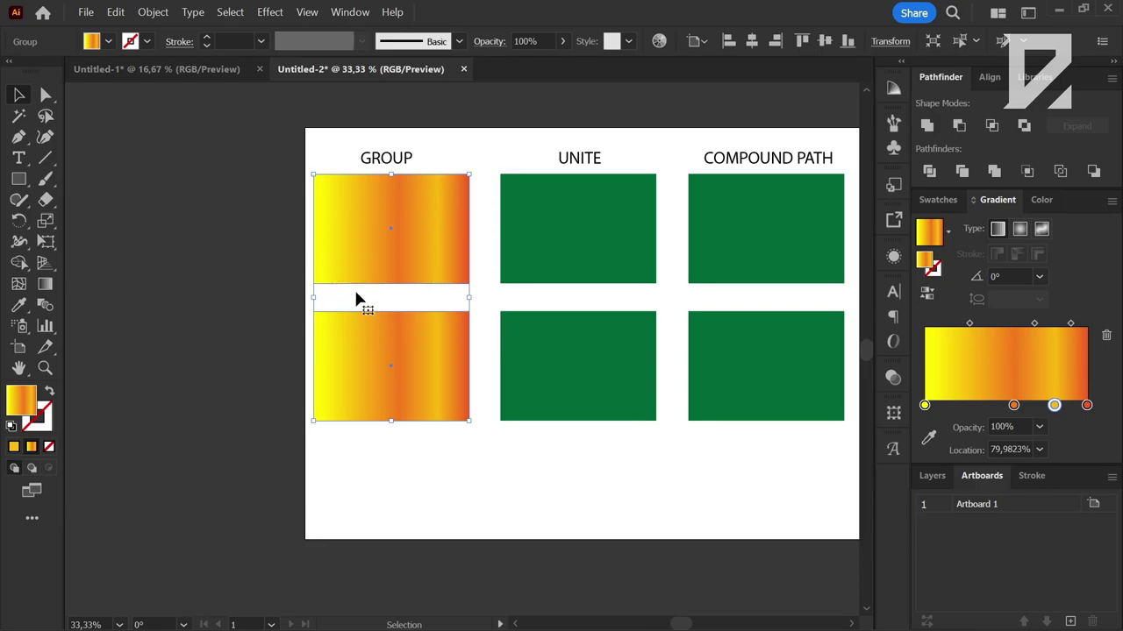
scroll(353, 287, down, 3)
scroll(356, 291, up, 3)
scroll(373, 294, up, 1)
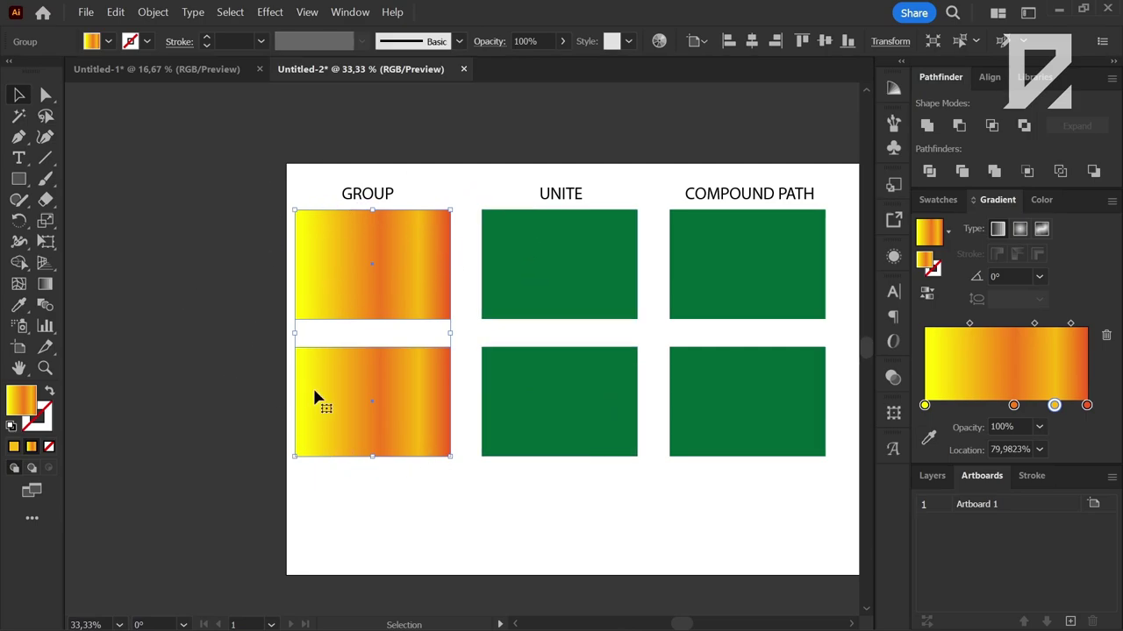
scroll(376, 361, down, 2)
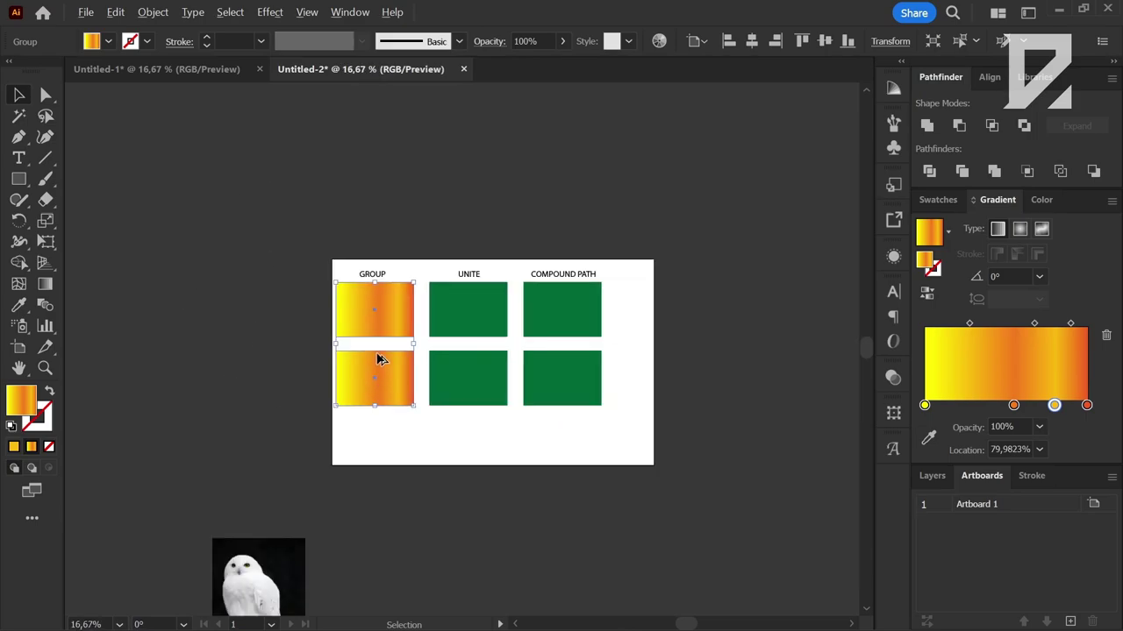
scroll(382, 355, up, 1)
scroll(386, 354, up, 2)
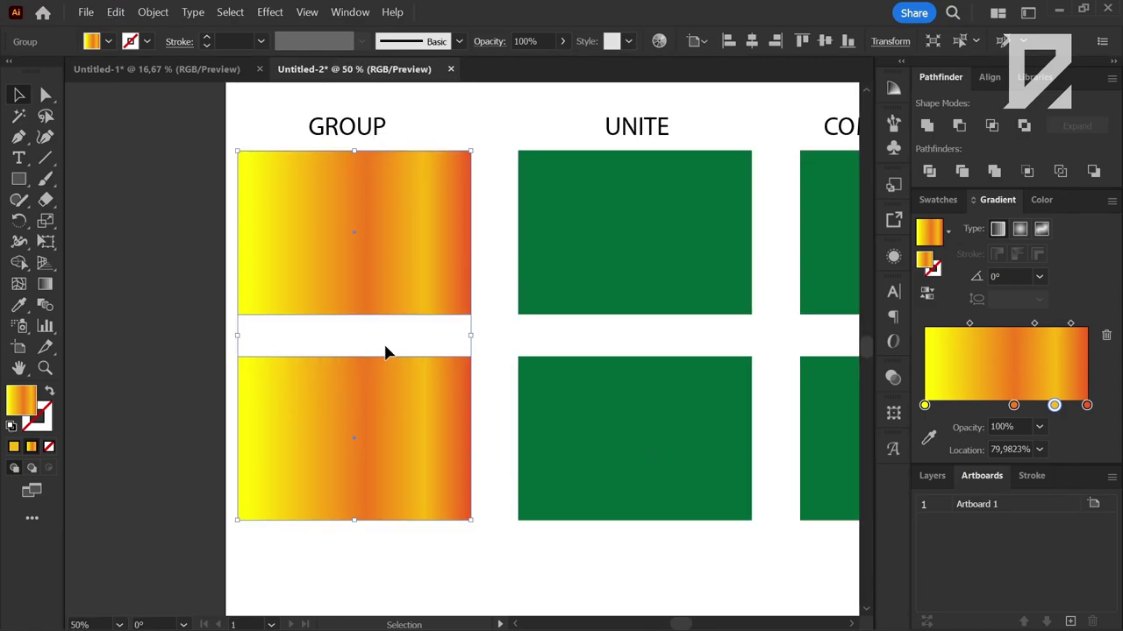
scroll(386, 354, down, 3)
scroll(614, 267, up, 1)
scroll(509, 375, up, 1)
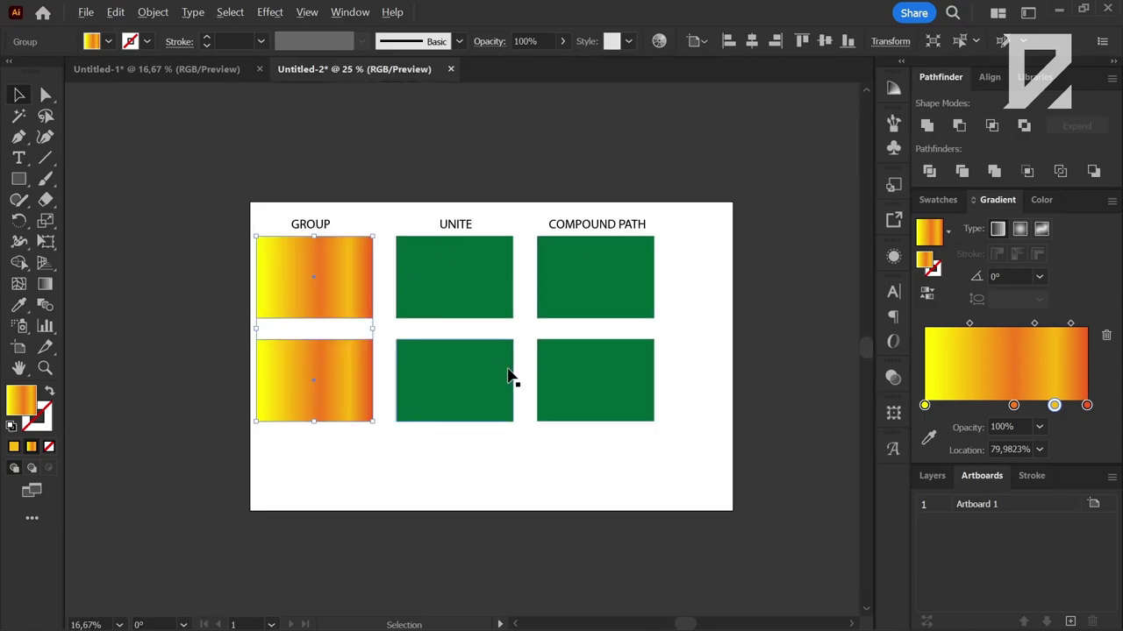
scroll(508, 375, up, 1)
scroll(779, 126, up, 1)
scroll(572, 162, up, 1)
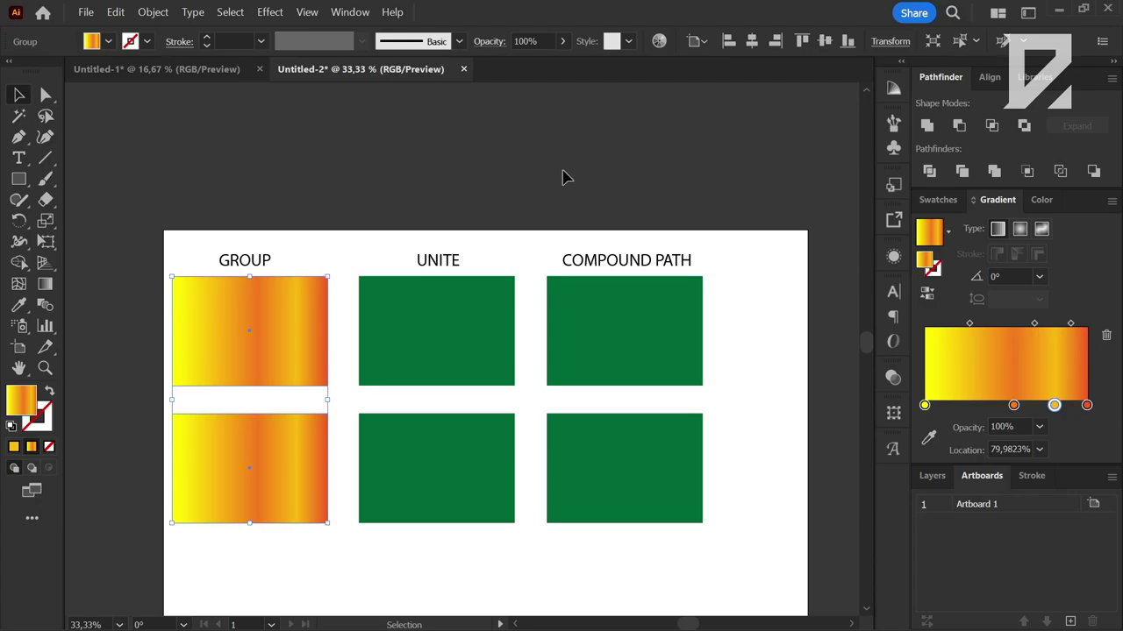
scroll(488, 296, down, 1)
scroll(271, 311, up, 1)
scroll(369, 253, down, 1)
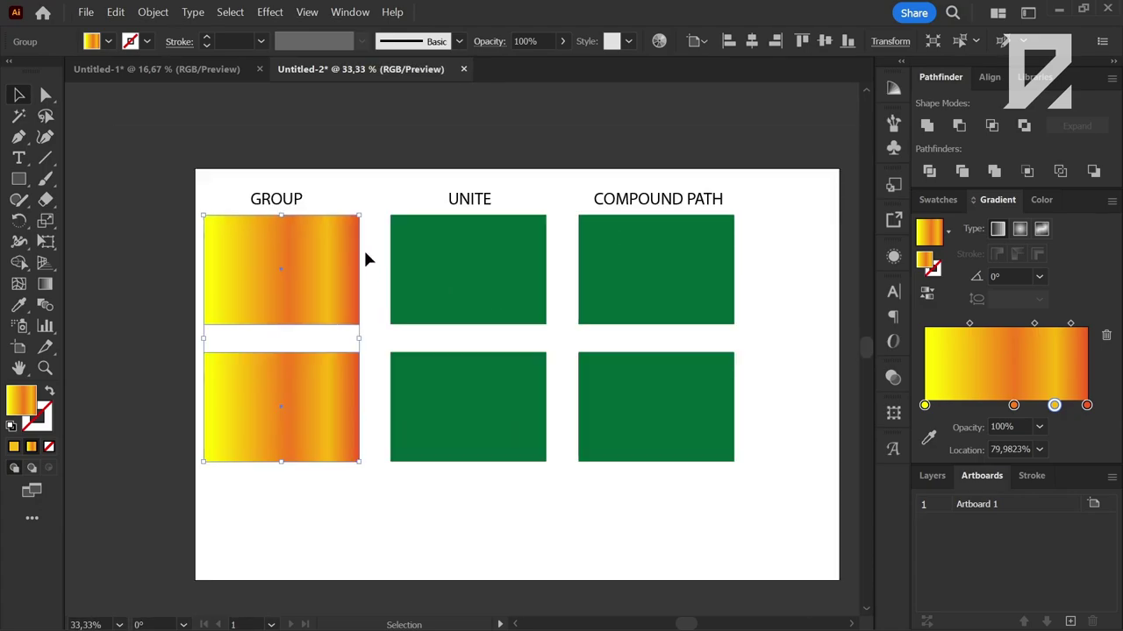
click(374, 272)
click(319, 274)
Redraw the GROUP gradient diagonally from top-left toward the lower right with the Gradient tool.
key(g)
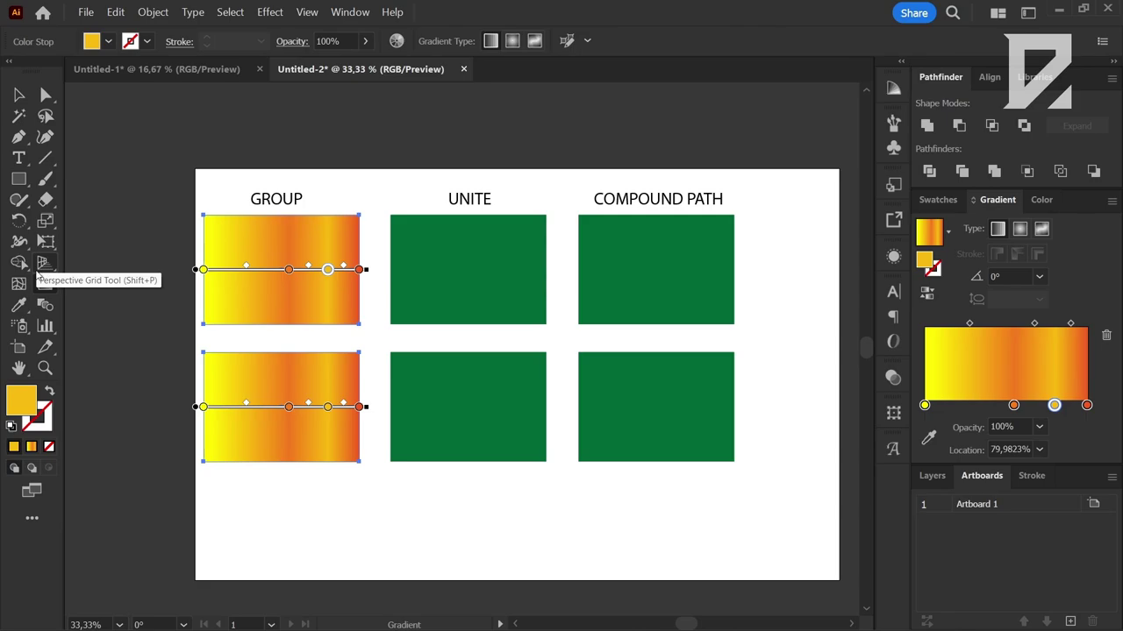
drag(324, 224, 191, 351)
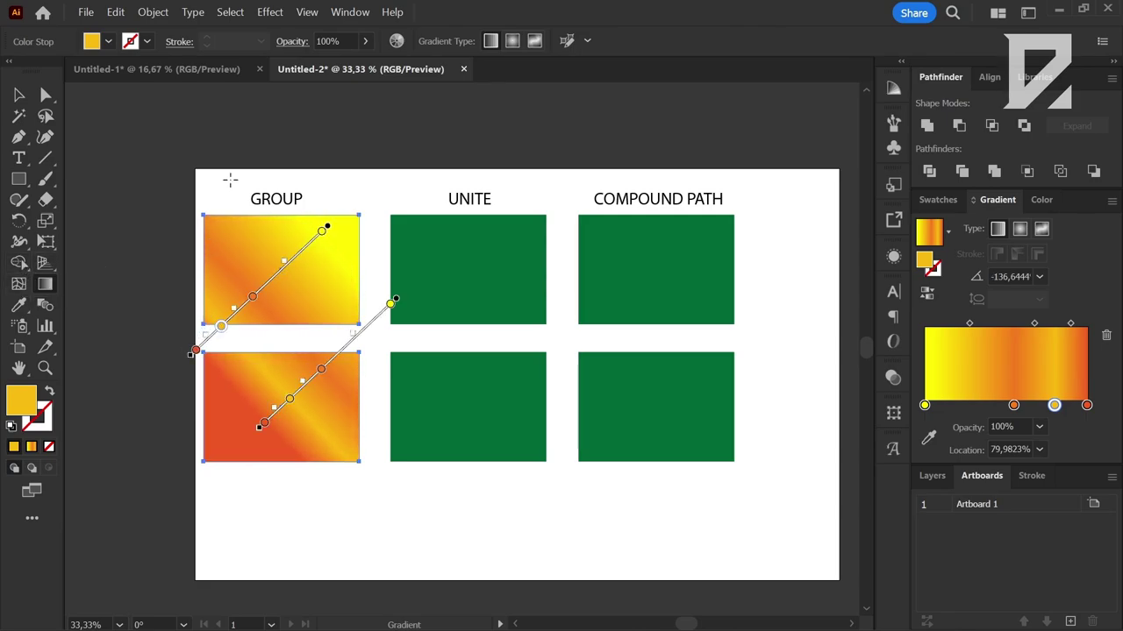
drag(222, 198, 314, 363)
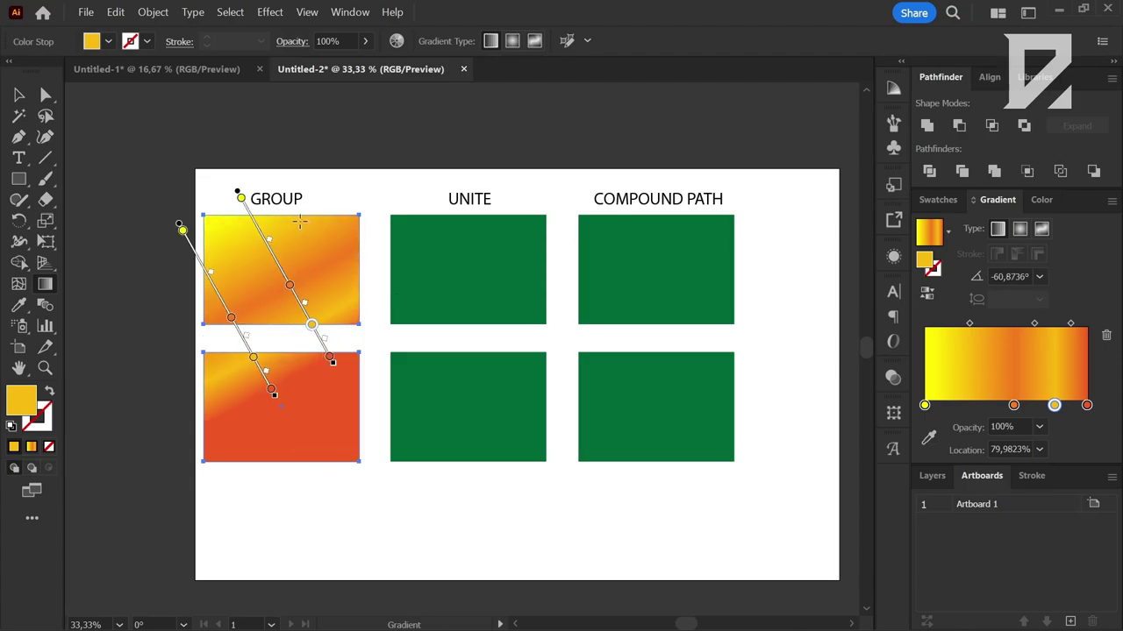
drag(288, 288, 270, 255)
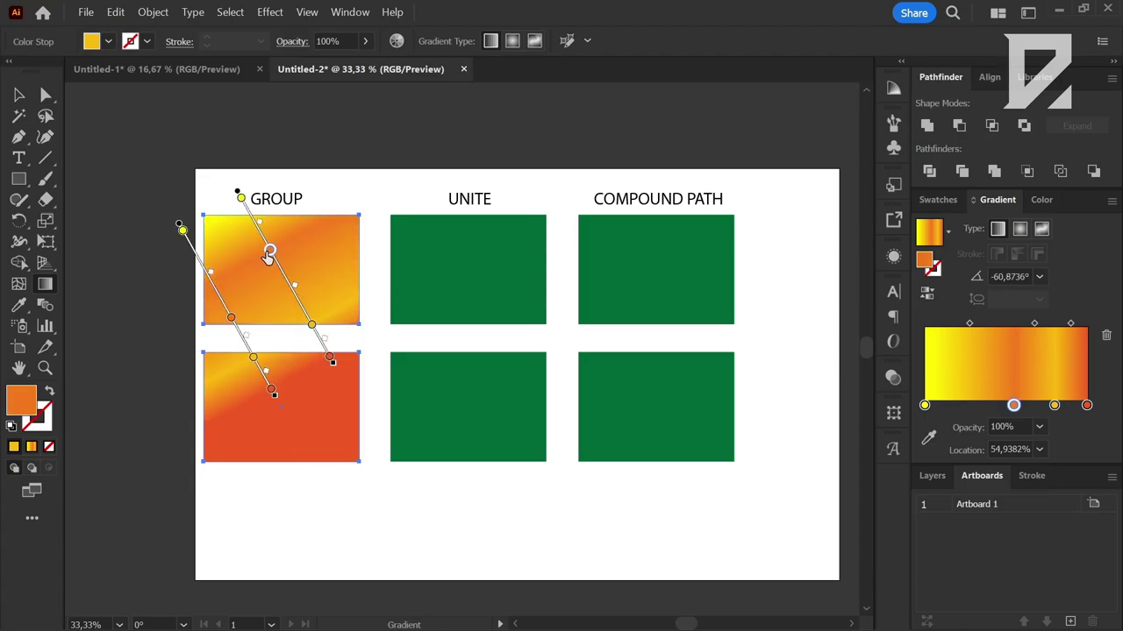
key(ctrl)
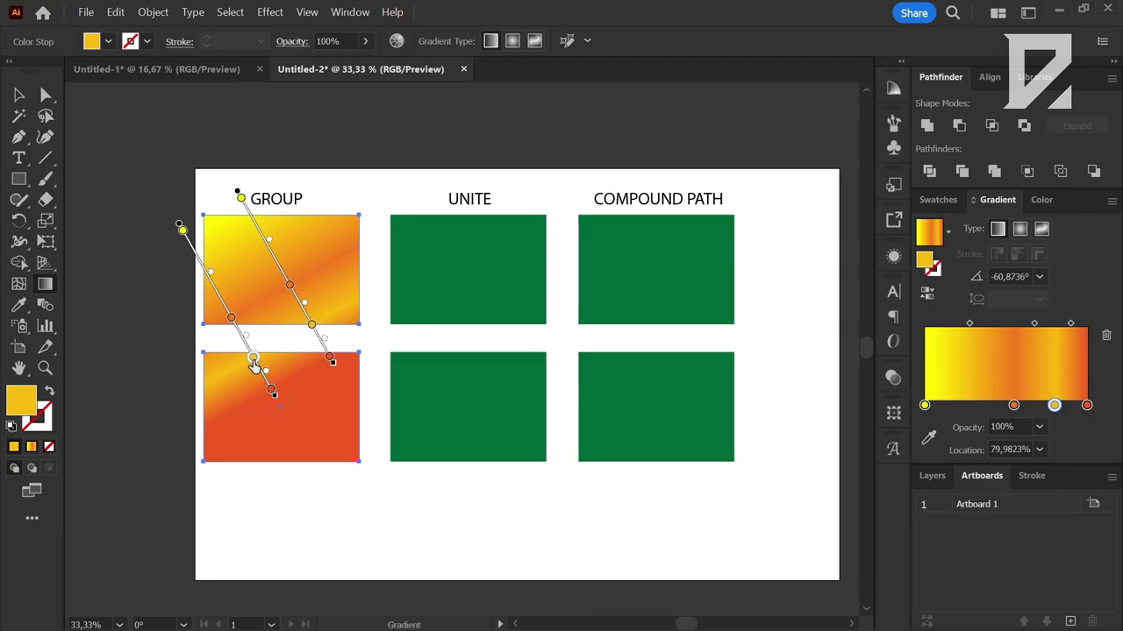
Fine-tune the diagonal GROUP gradient stops, moving the upper rectangle's orange stop upward.
drag(253, 357, 263, 374)
click(277, 341)
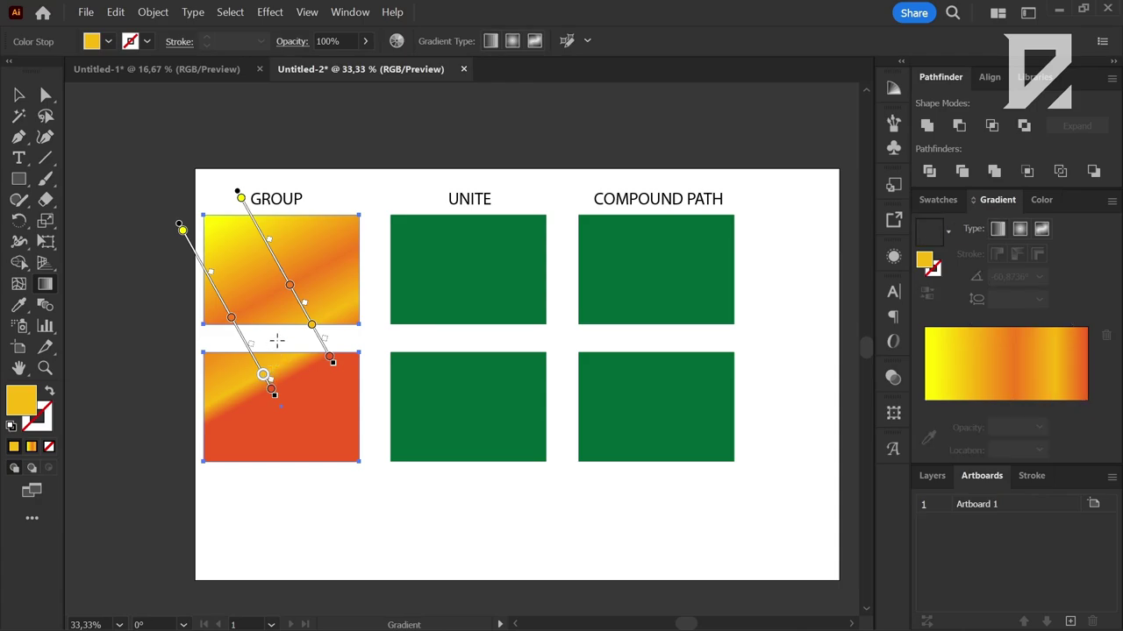
key(ctrl+z)
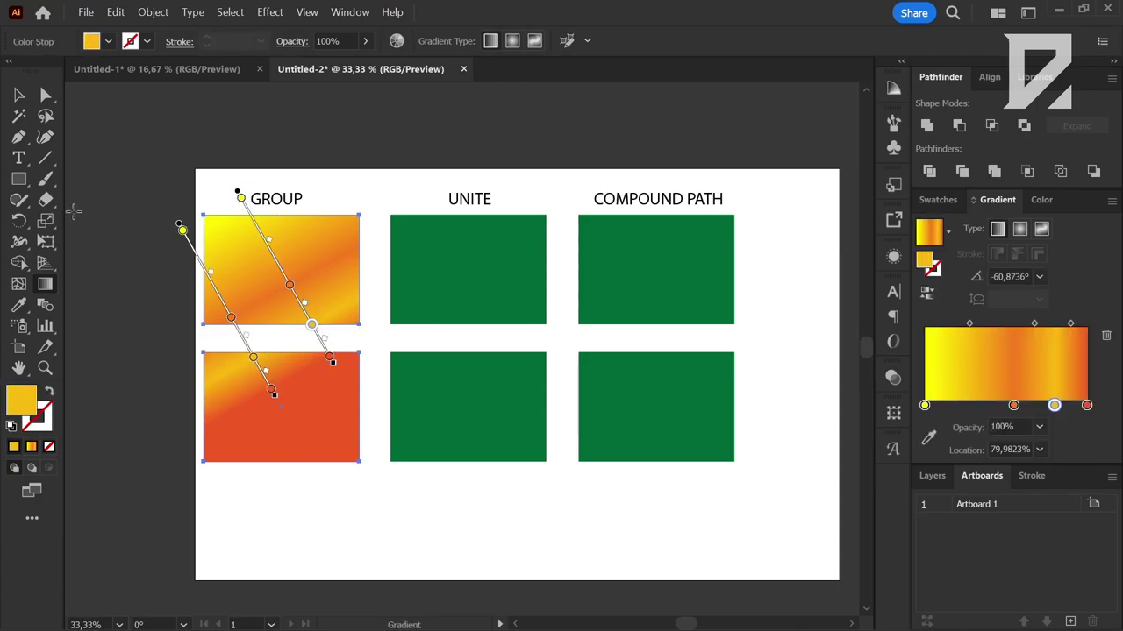
click(19, 95)
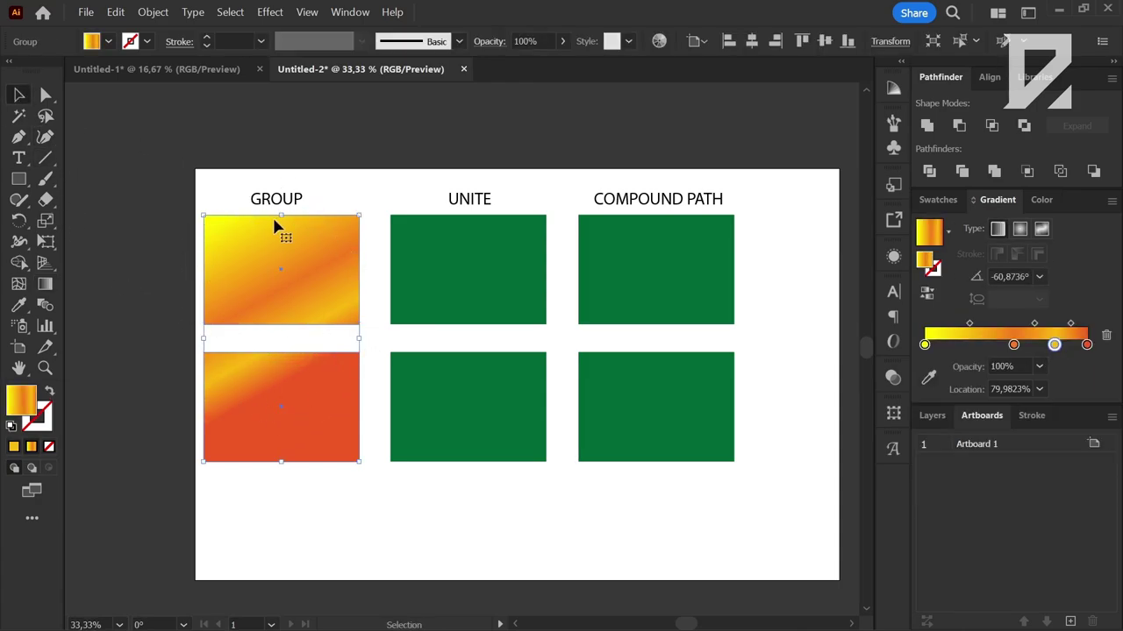
key(g)
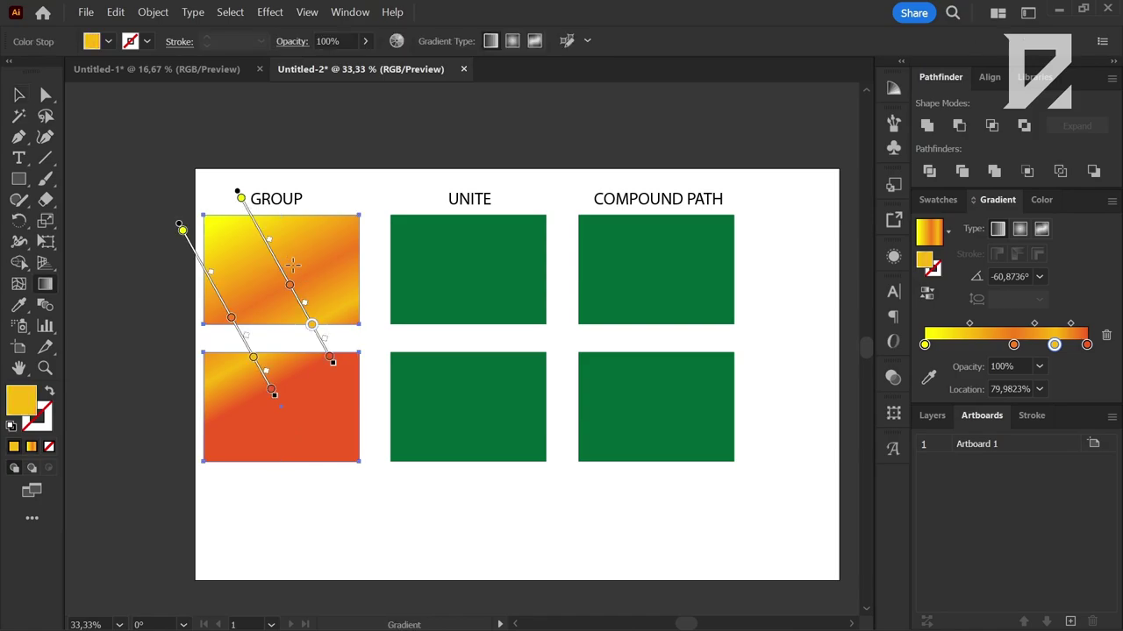
drag(289, 290, 267, 244)
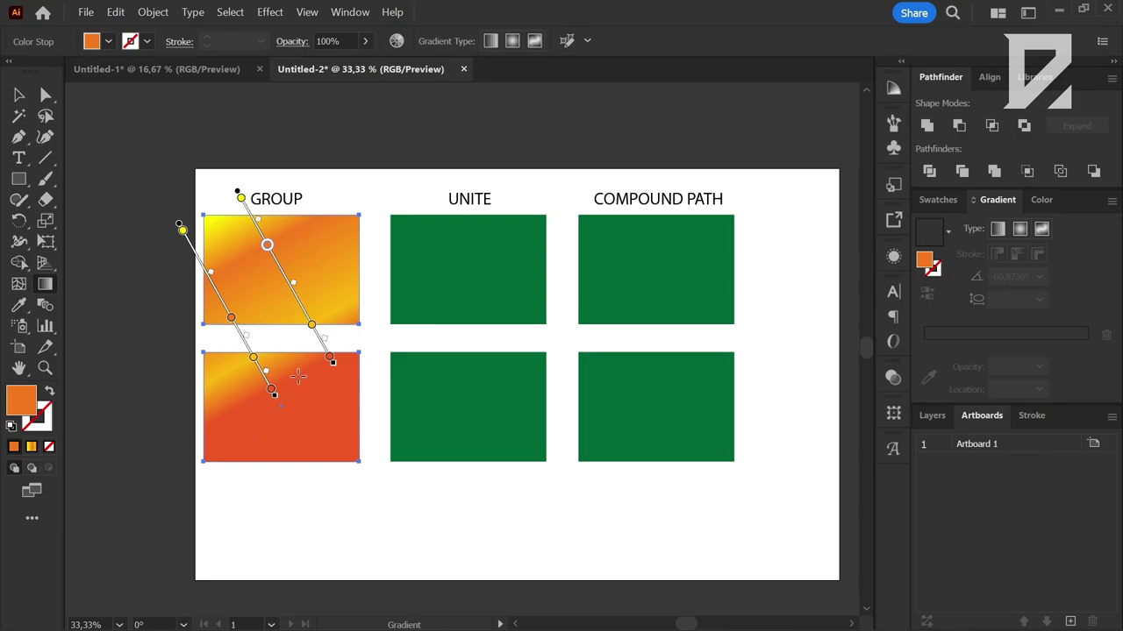
click(19, 94)
click(453, 277)
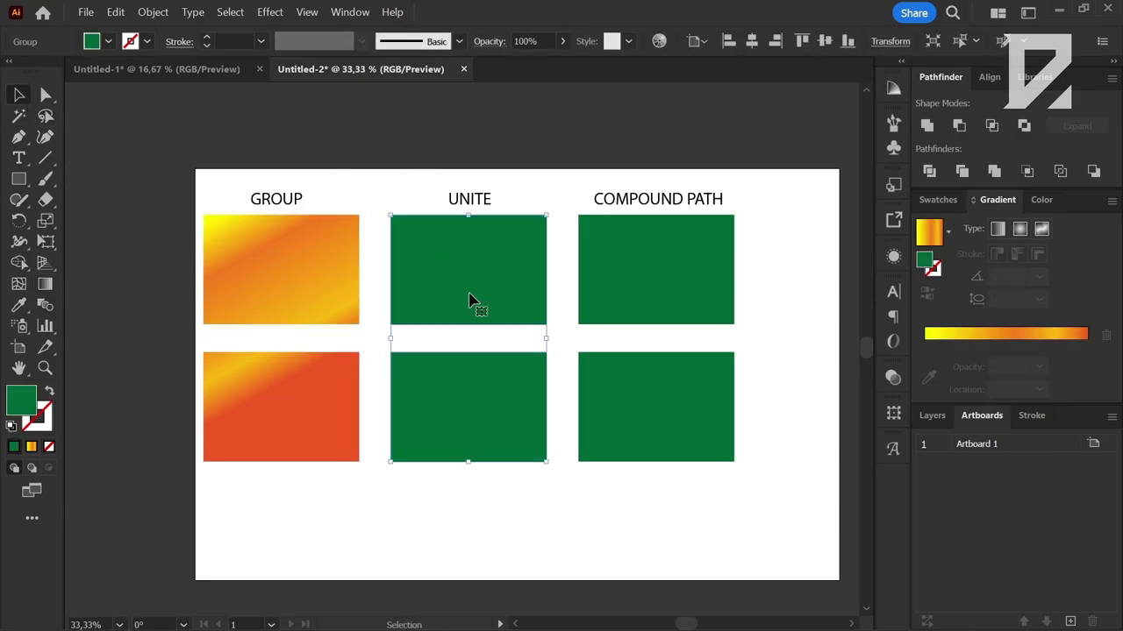
Eyedrop the GROUP gradient onto the UNITE rectangles and start redrawing its direction.
key(i)
click(304, 287)
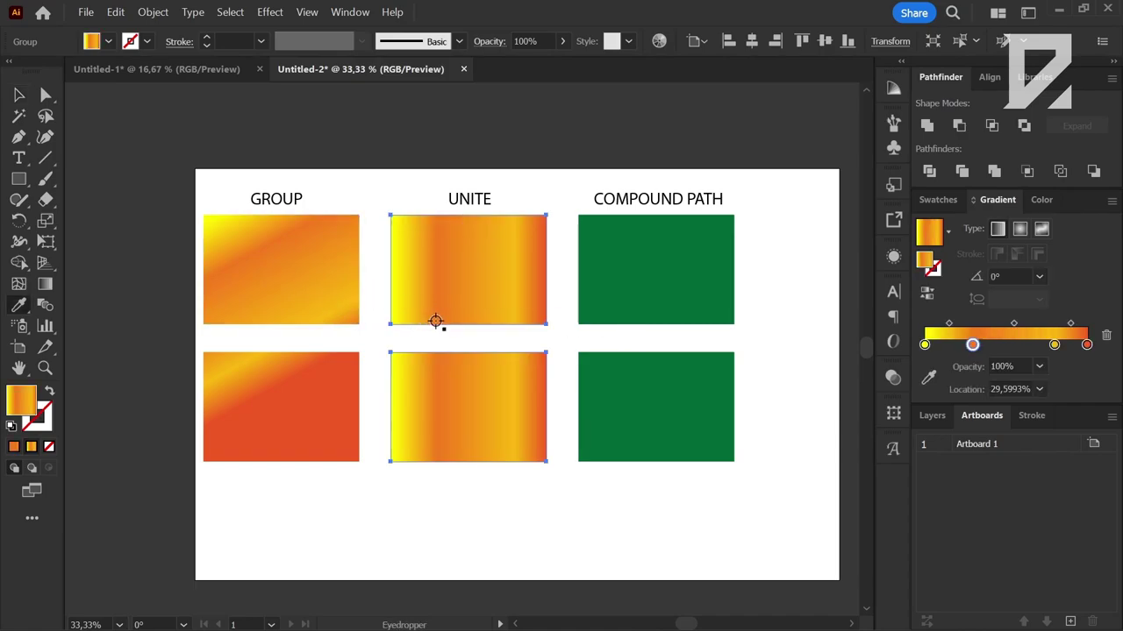
key(g)
drag(485, 214, 438, 375)
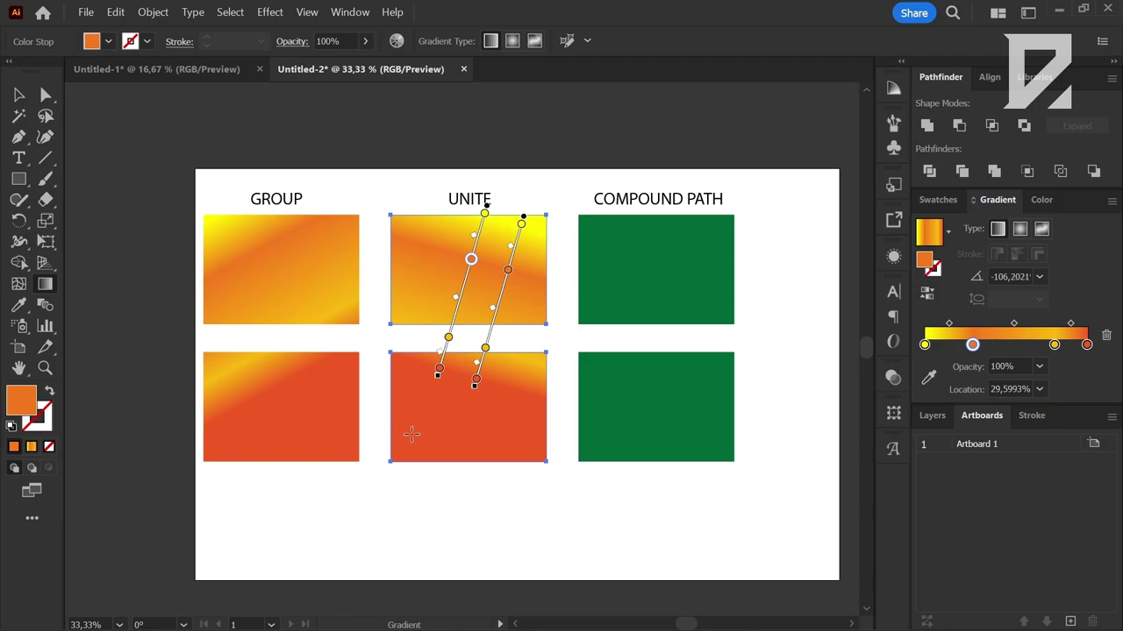
drag(412, 444, 525, 363)
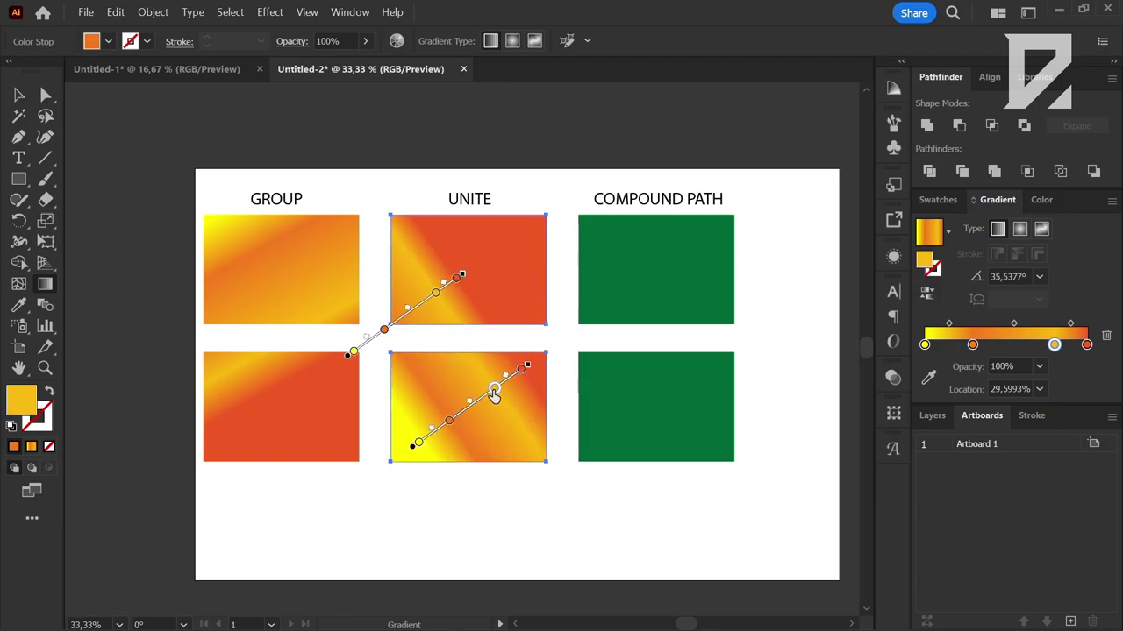
click(307, 12)
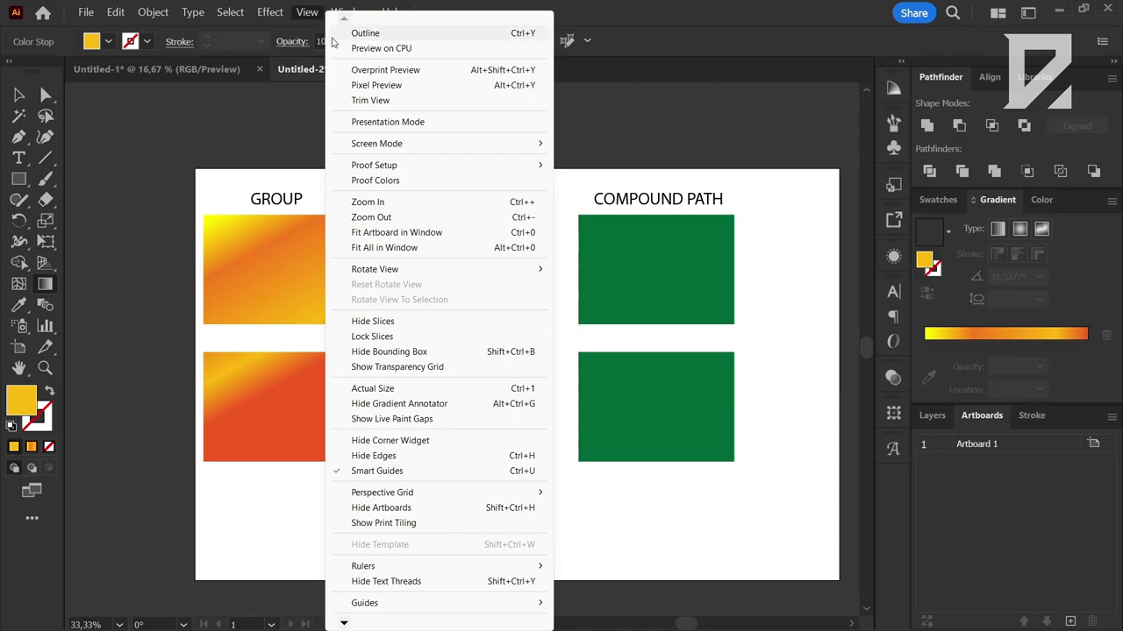
click(526, 296)
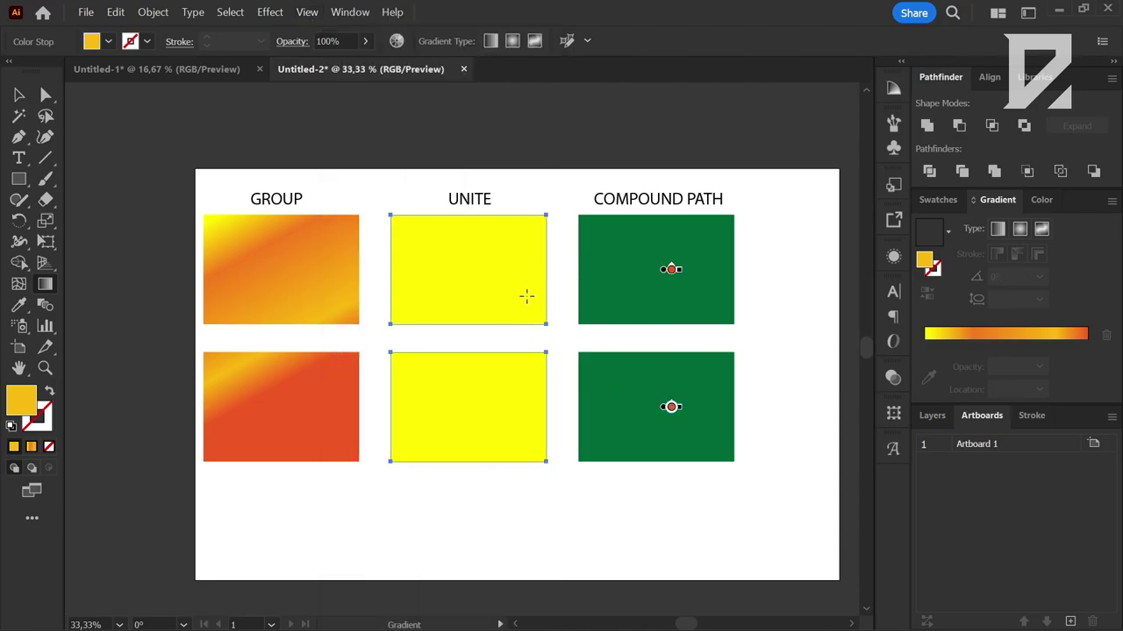
Settle the UNITE gradient on a diagonal and add an extra orange colour stop.
click(491, 251)
drag(489, 205, 453, 430)
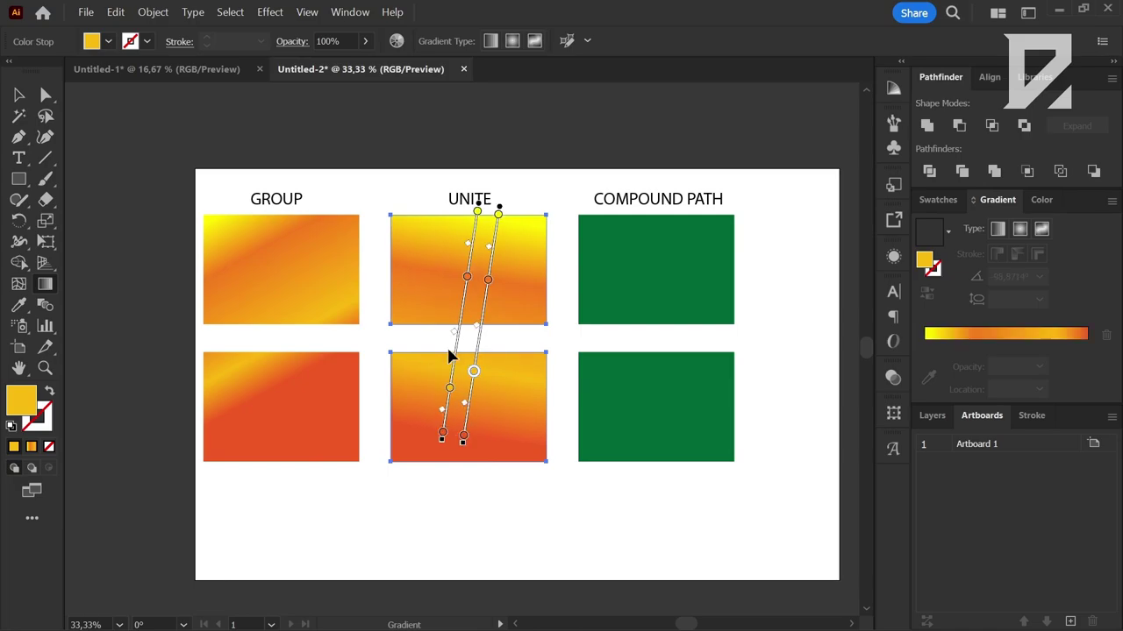
drag(535, 305, 444, 427)
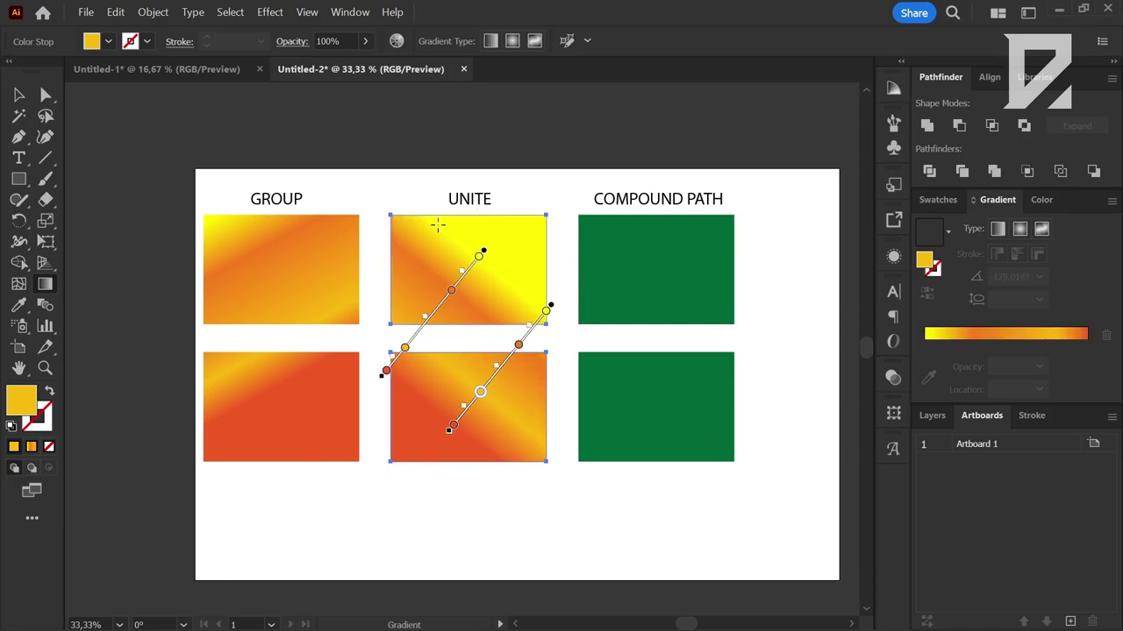
mouse_move(447, 209)
mouse_down()
mouse_move(449, 355)
mouse_move(470, 429)
mouse_up()
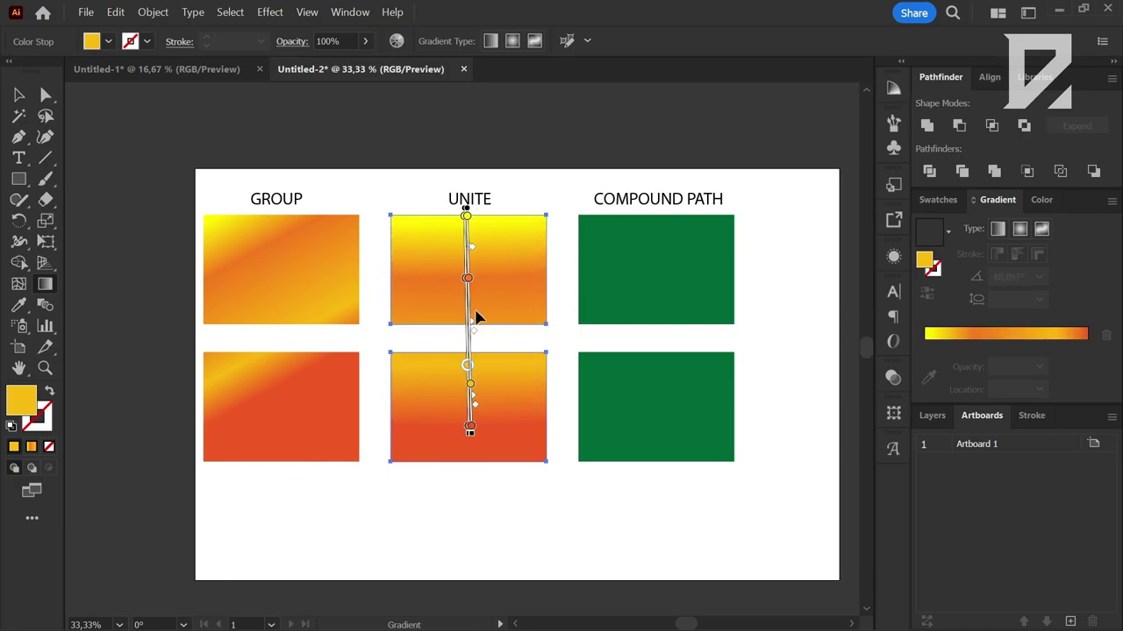
drag(522, 256, 447, 386)
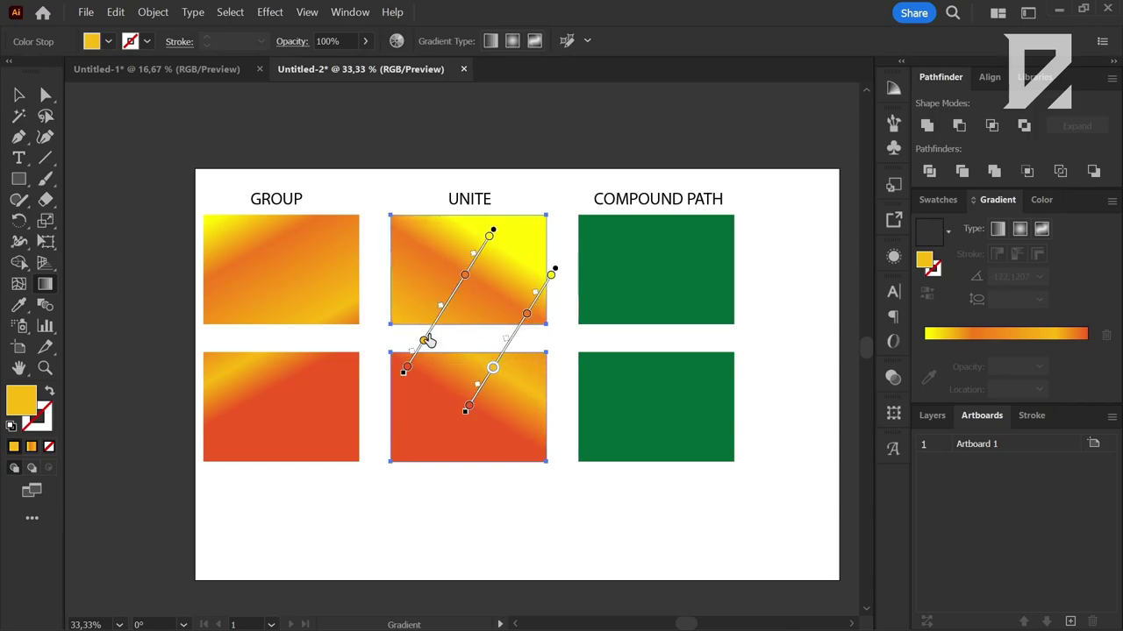
click(451, 296)
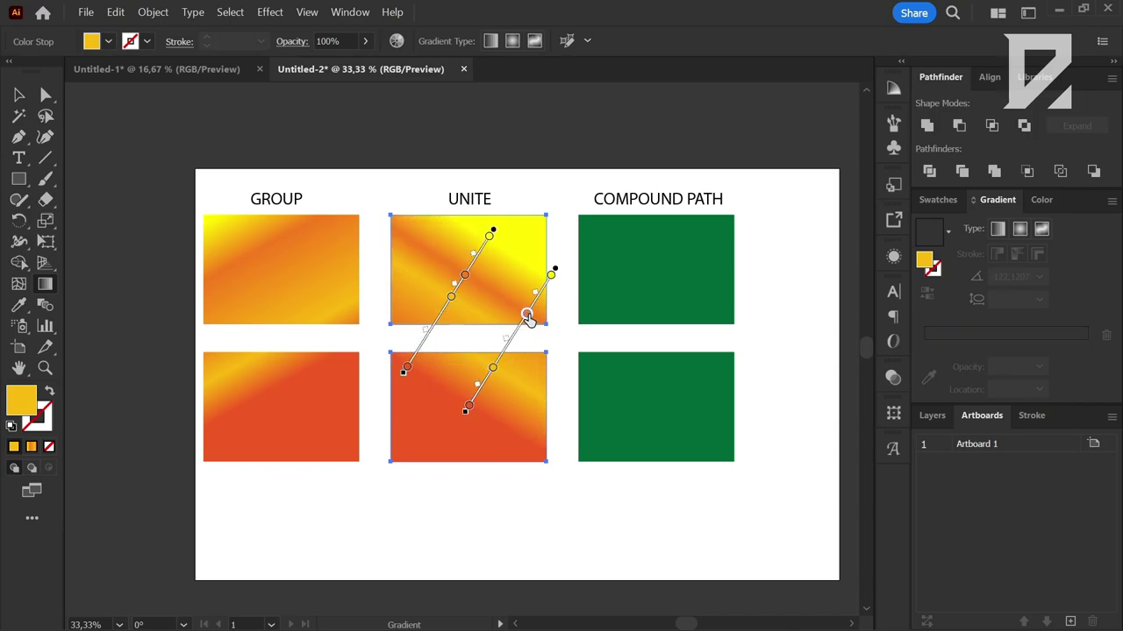
drag(527, 316, 512, 336)
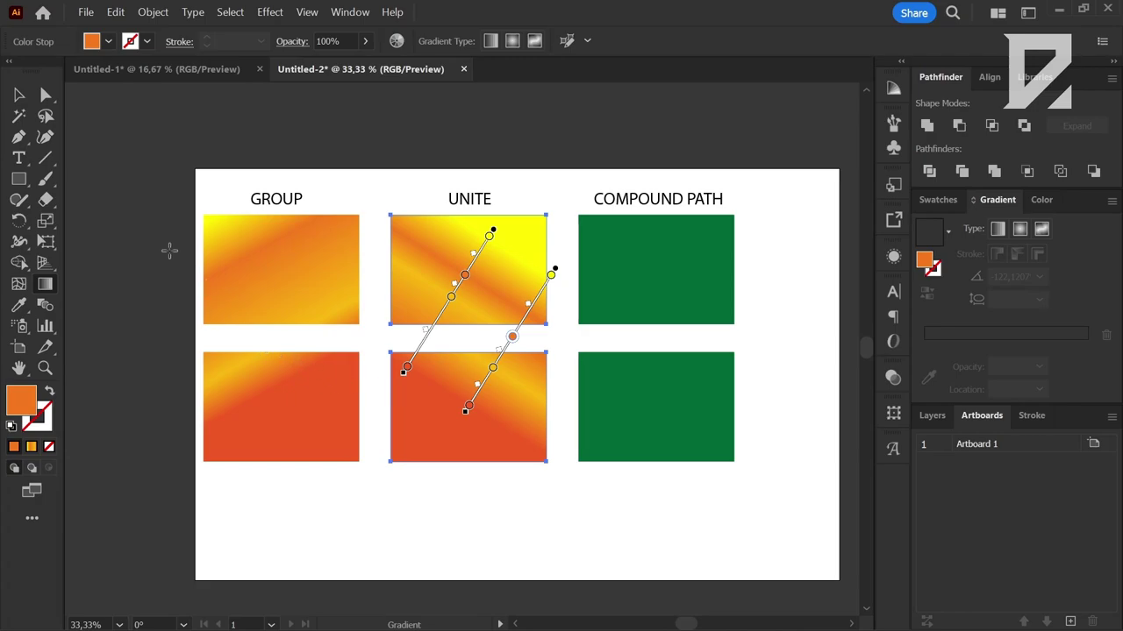
click(18, 95)
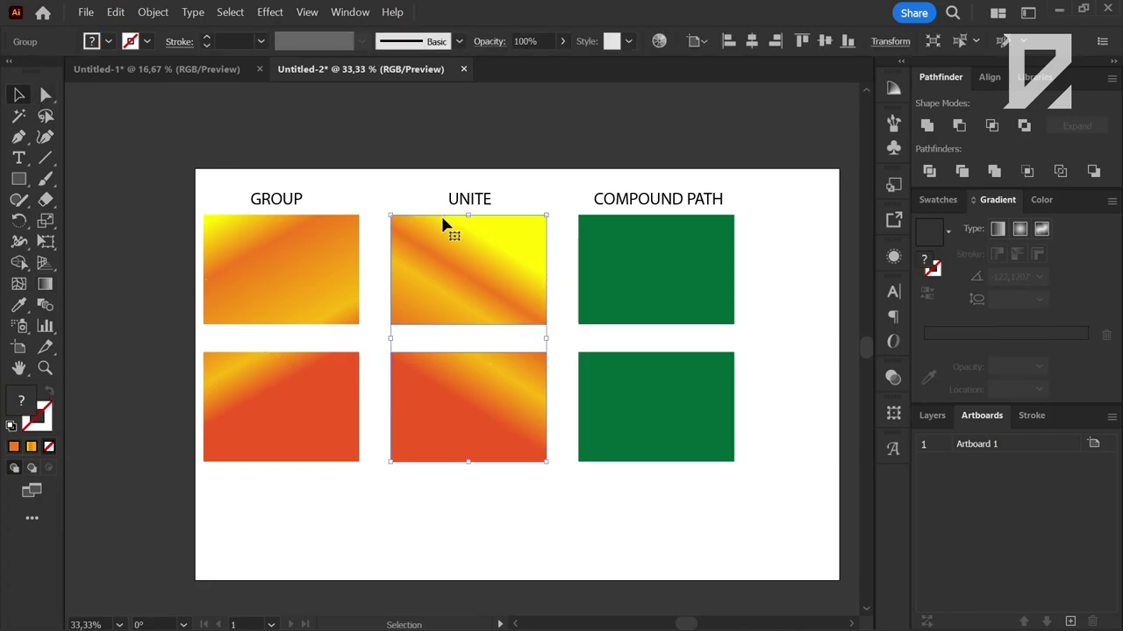
scroll(441, 216, down, 1)
Select the UNITE pair, eyedrop the GROUP gradient onto it and switch it to Radial.
click(797, 206)
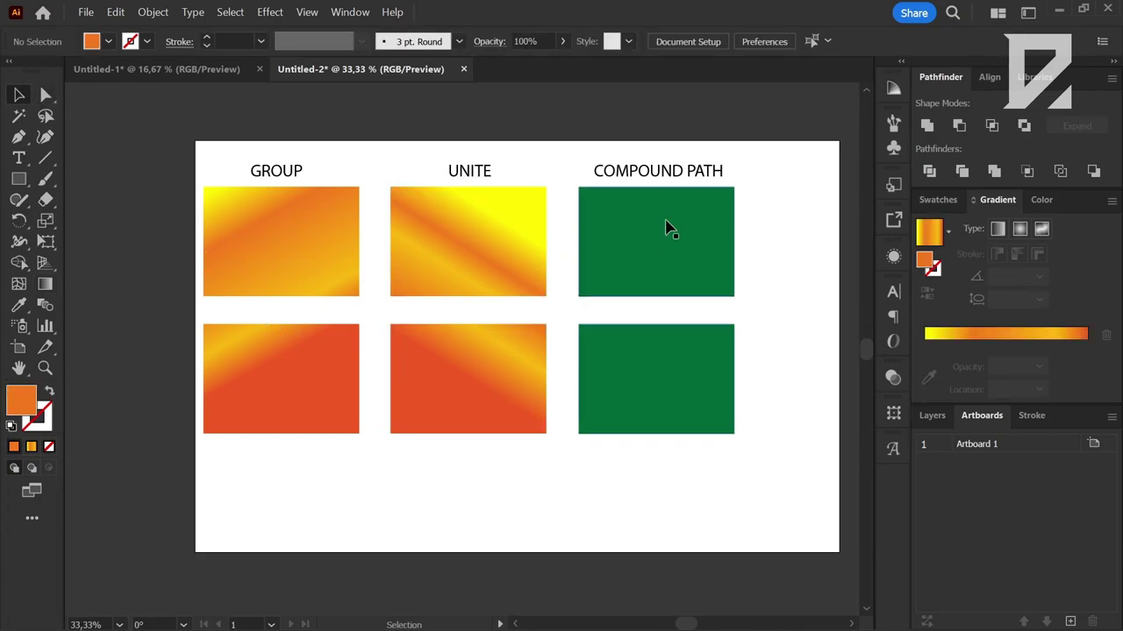
click(666, 225)
scroll(545, 245, down, 1)
scroll(606, 253, up, 1)
scroll(607, 257, up, 1)
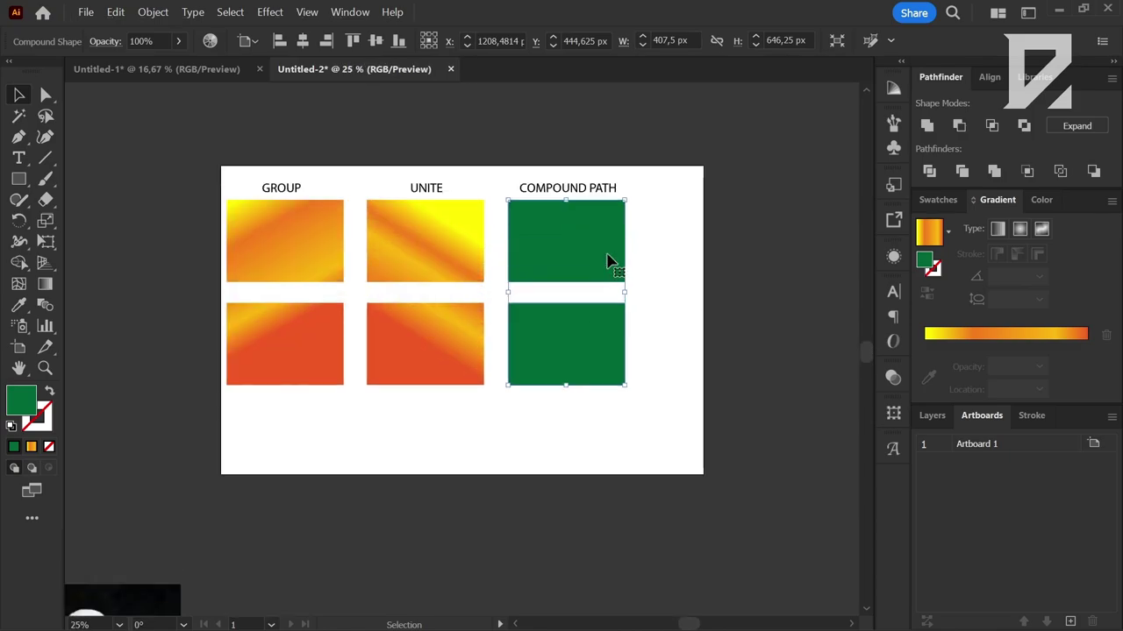
click(454, 244)
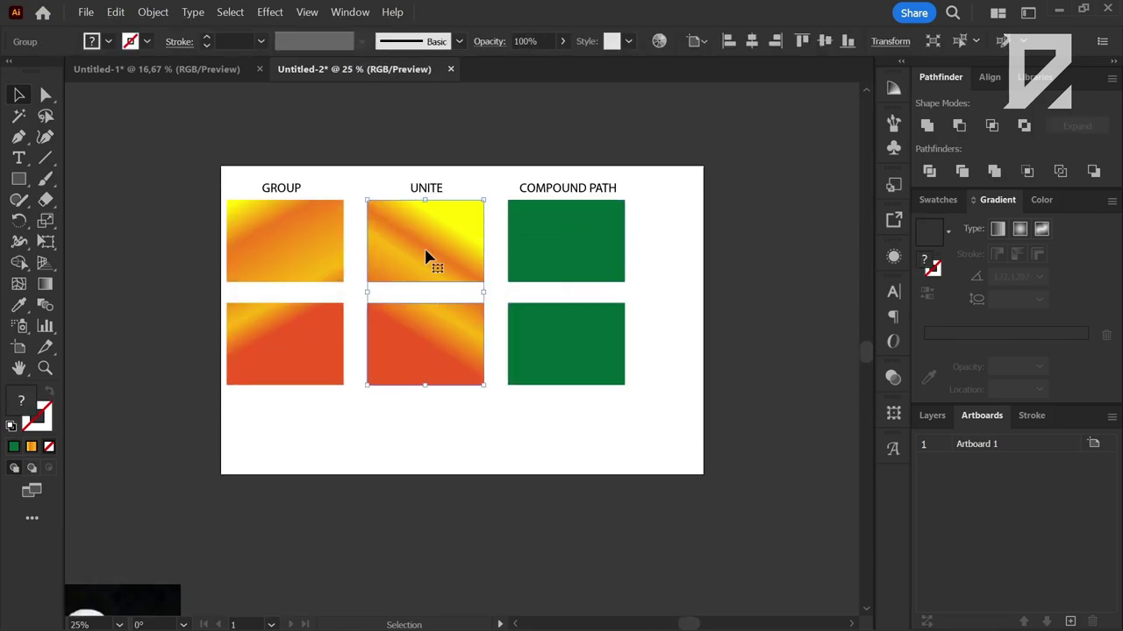
double_click(446, 251)
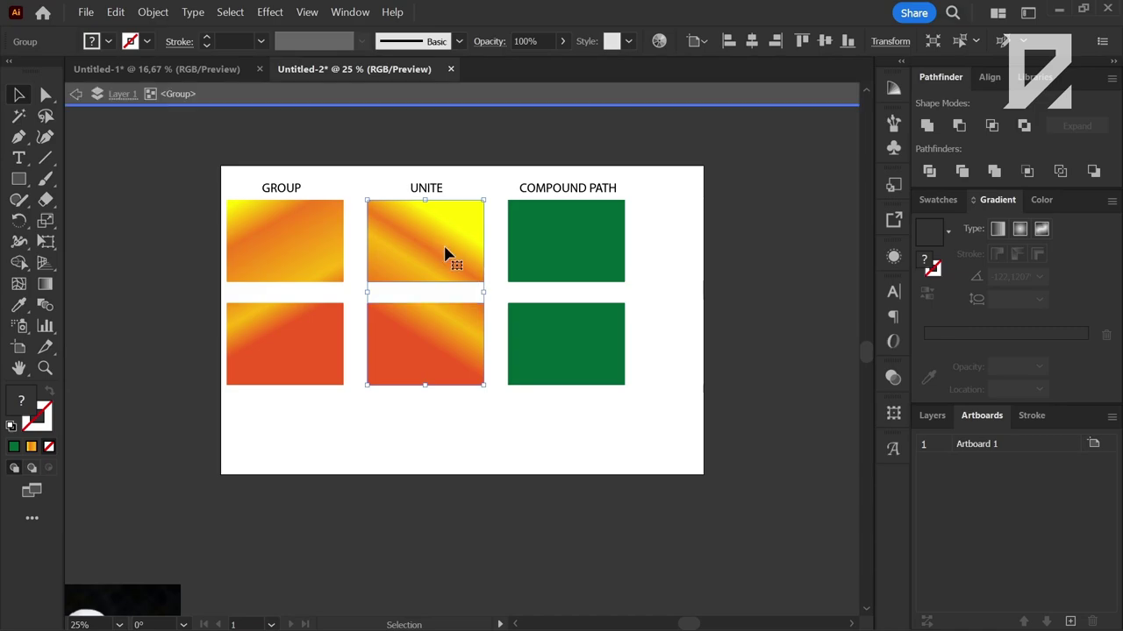
double_click(702, 241)
click(386, 269)
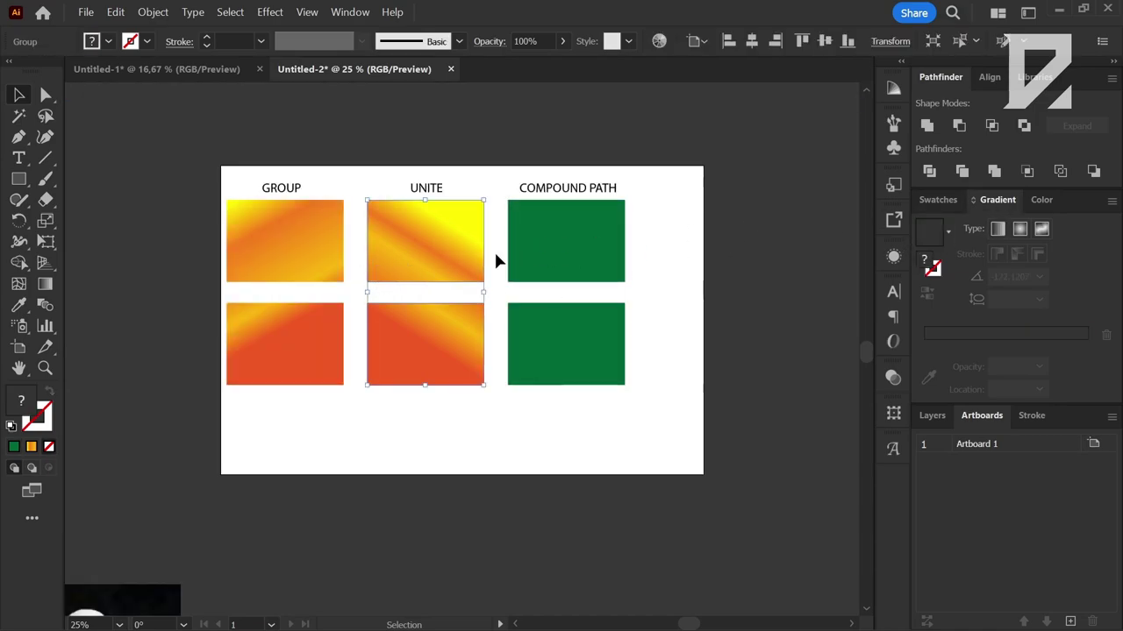
key(i)
click(316, 258)
click(1019, 229)
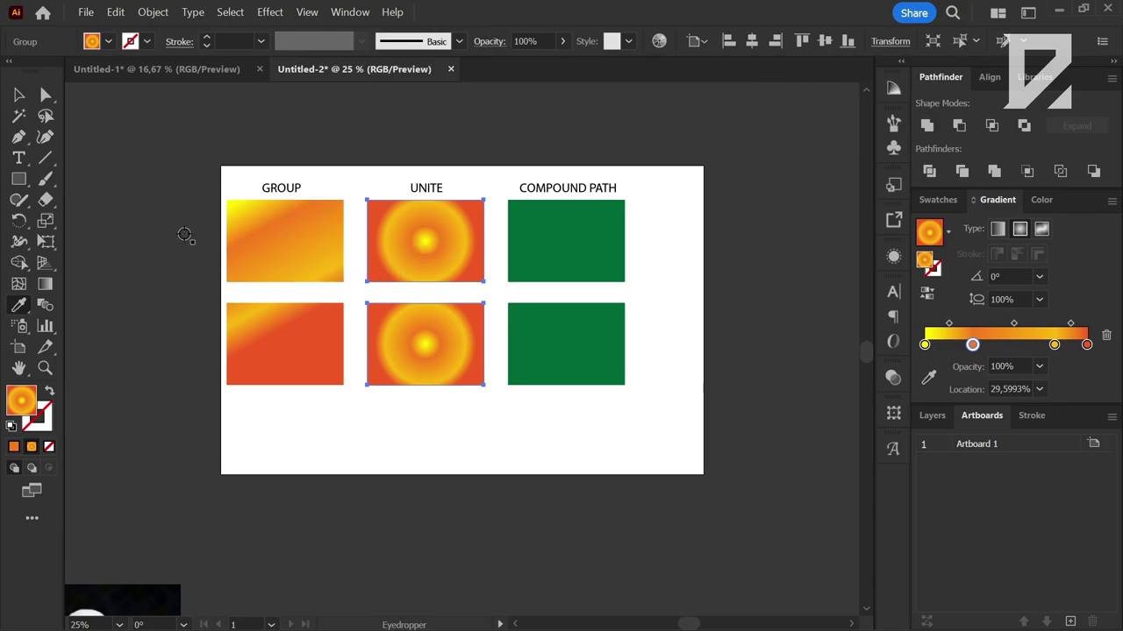
Eyedrop the UNITE radial gradient onto the GROUP rectangle pair.
key(v)
click(293, 248)
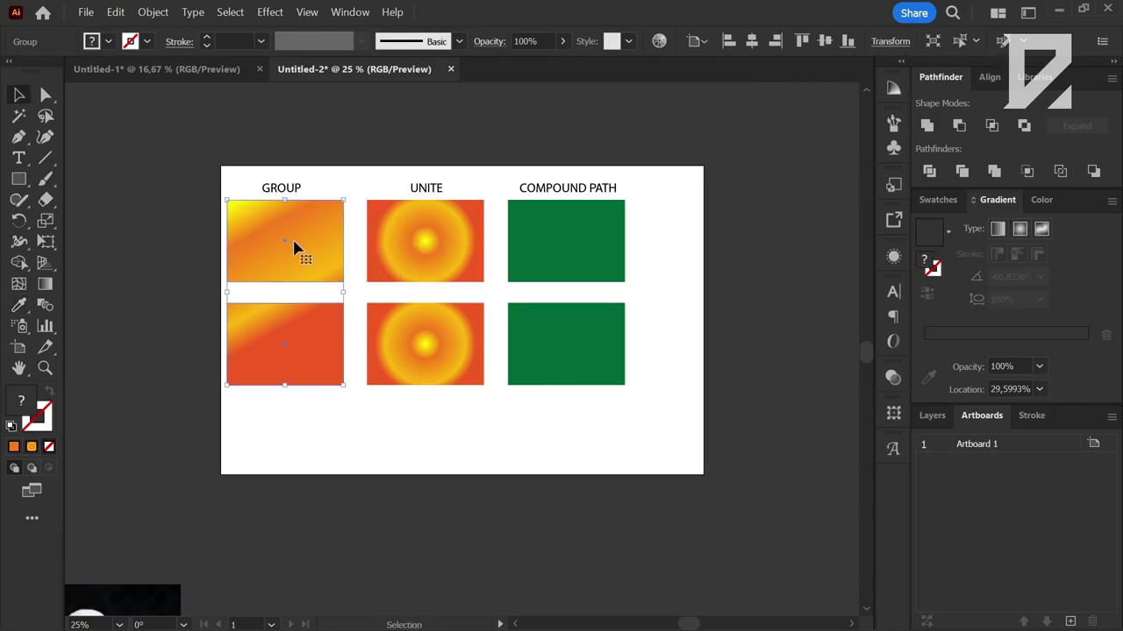
key(i)
click(456, 250)
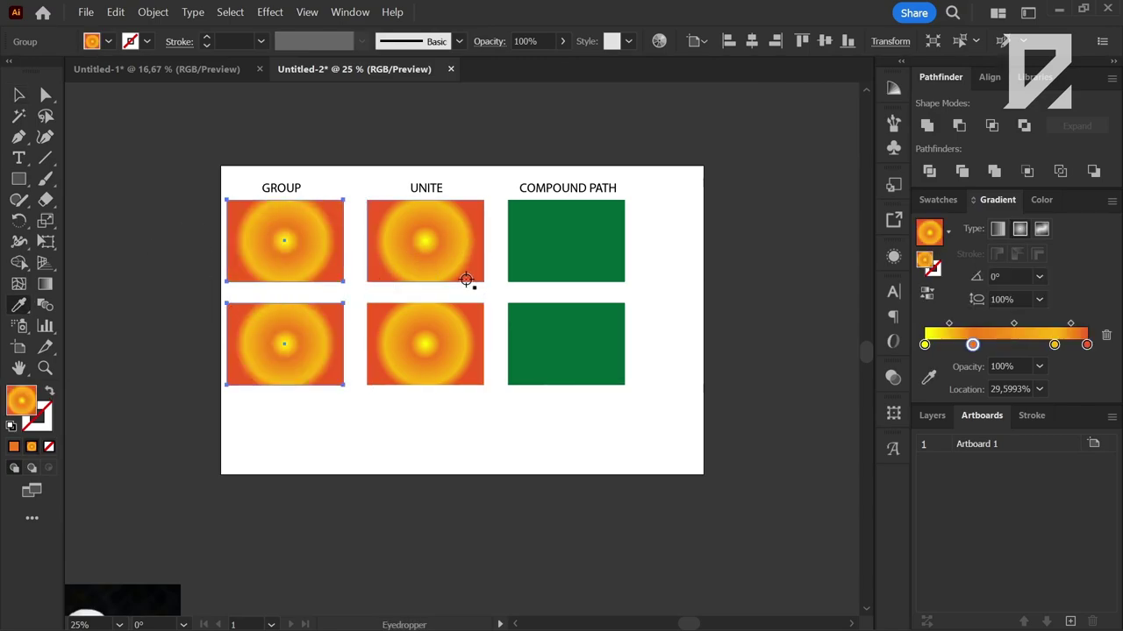
scroll(466, 280, up, 2)
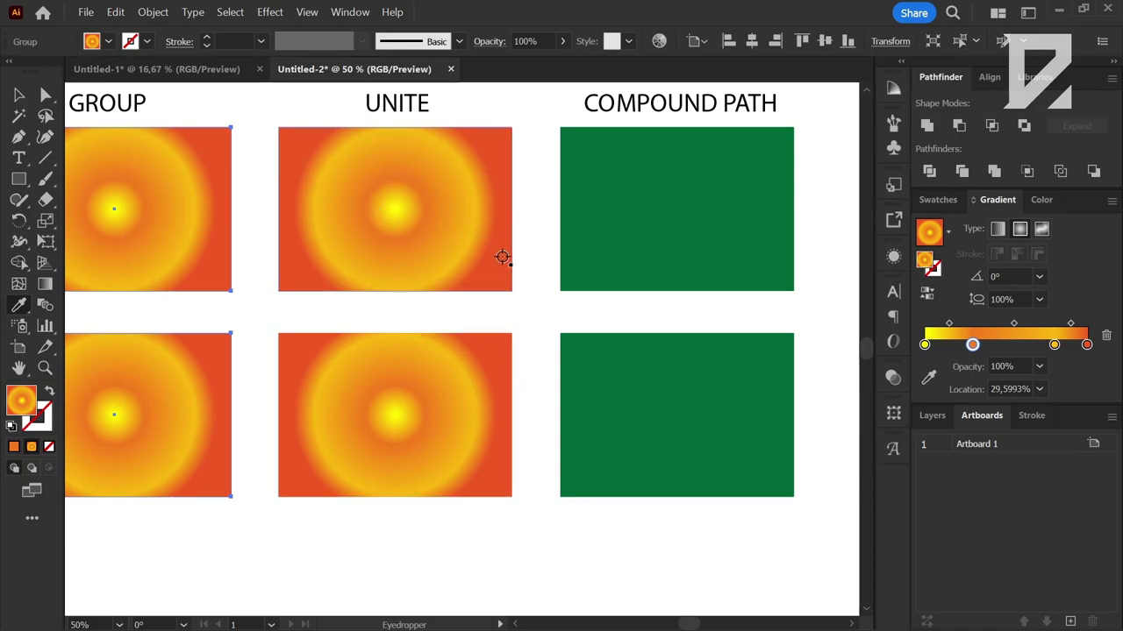
scroll(579, 381, down, 2)
scroll(649, 338, up, 2)
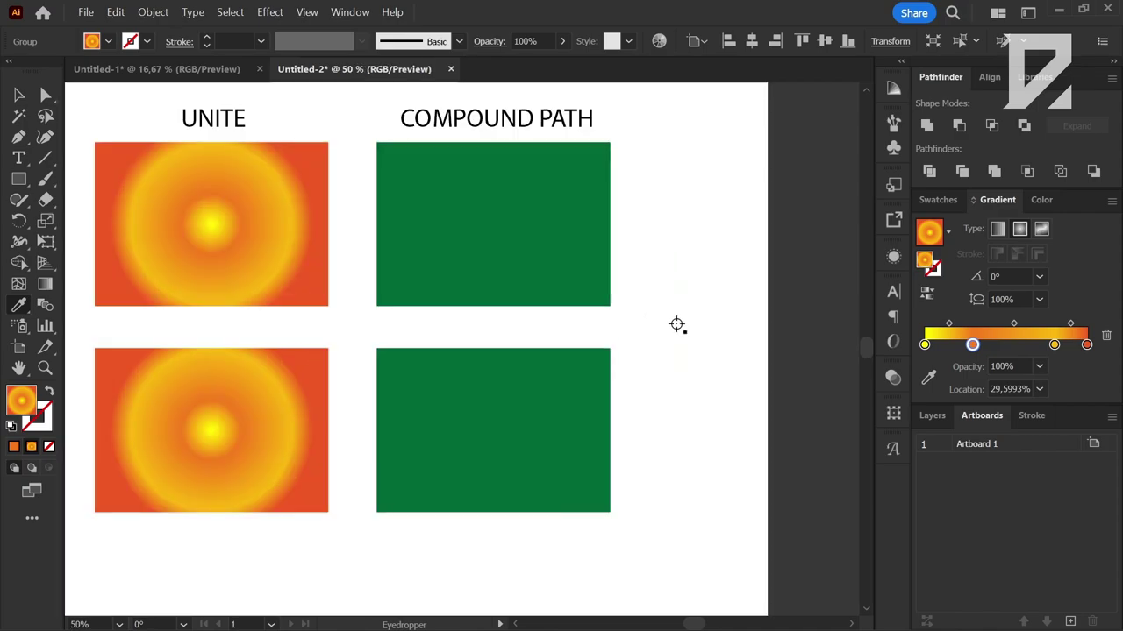
scroll(614, 321, up, 1)
Eyedrop the same radial gradient onto the green COMPOUND PATH shape and check the result.
key(v)
click(514, 258)
scroll(515, 263, down, 1)
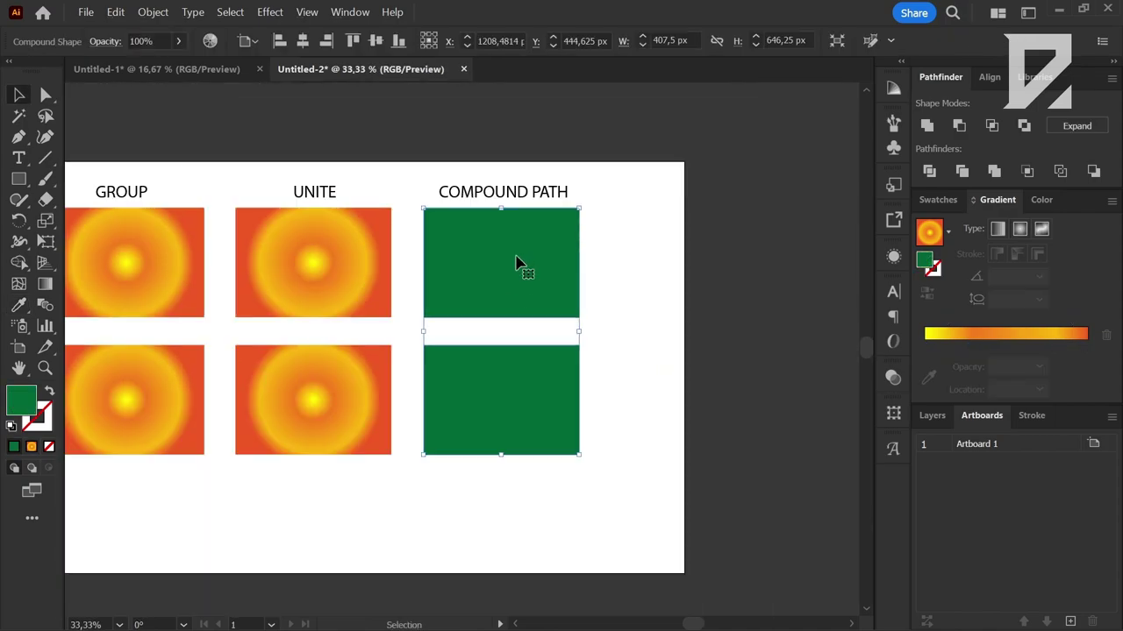
key(i)
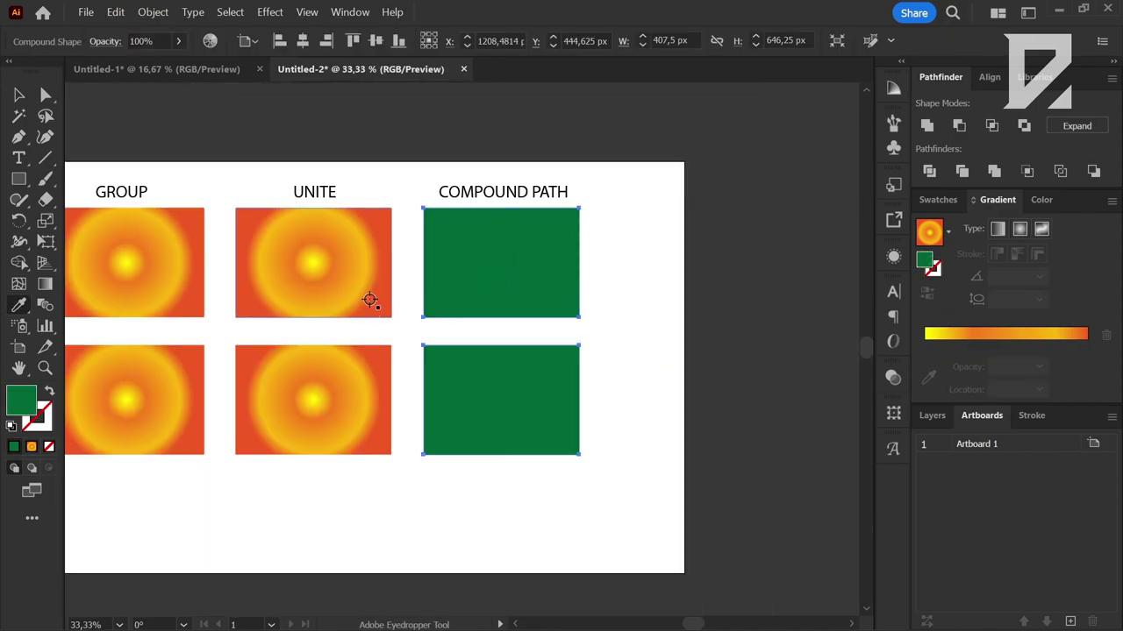
click(370, 300)
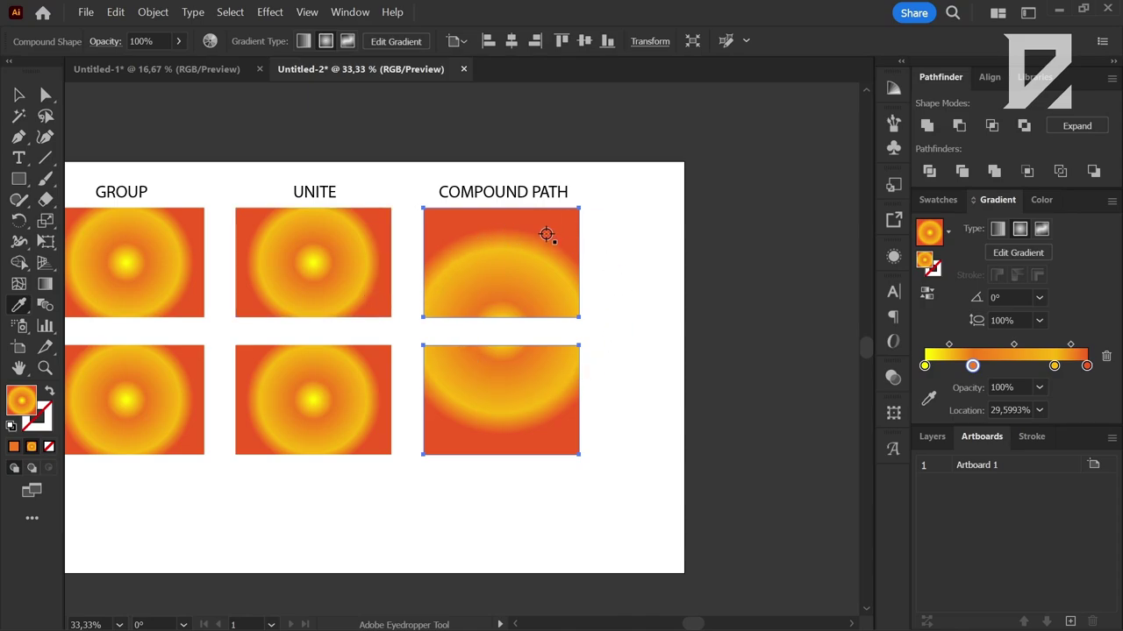
key(v)
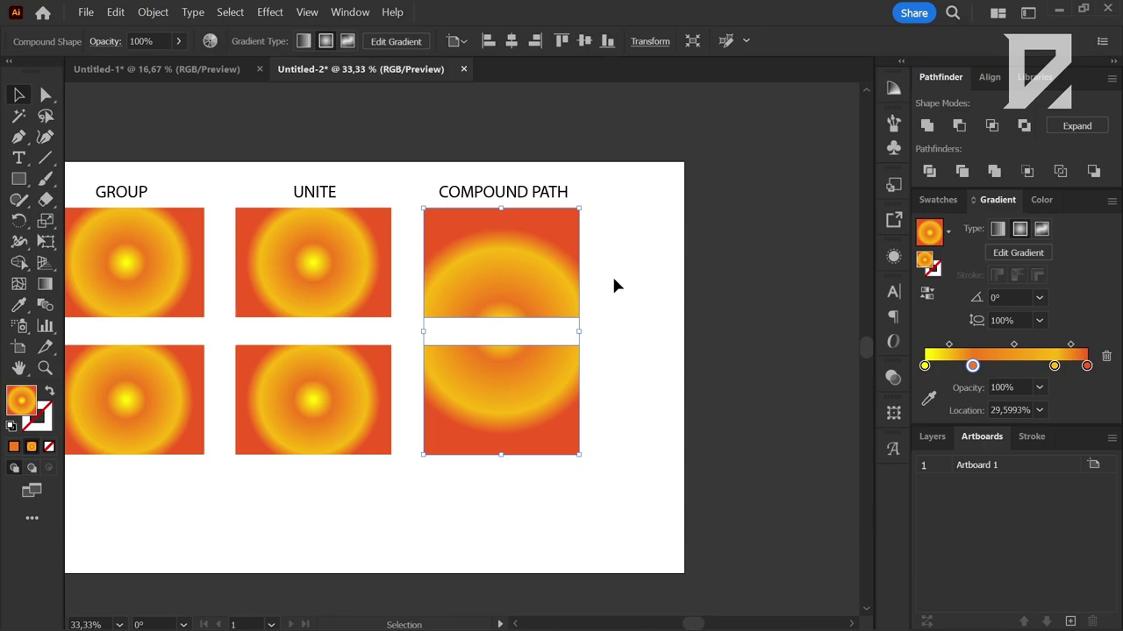
click(613, 279)
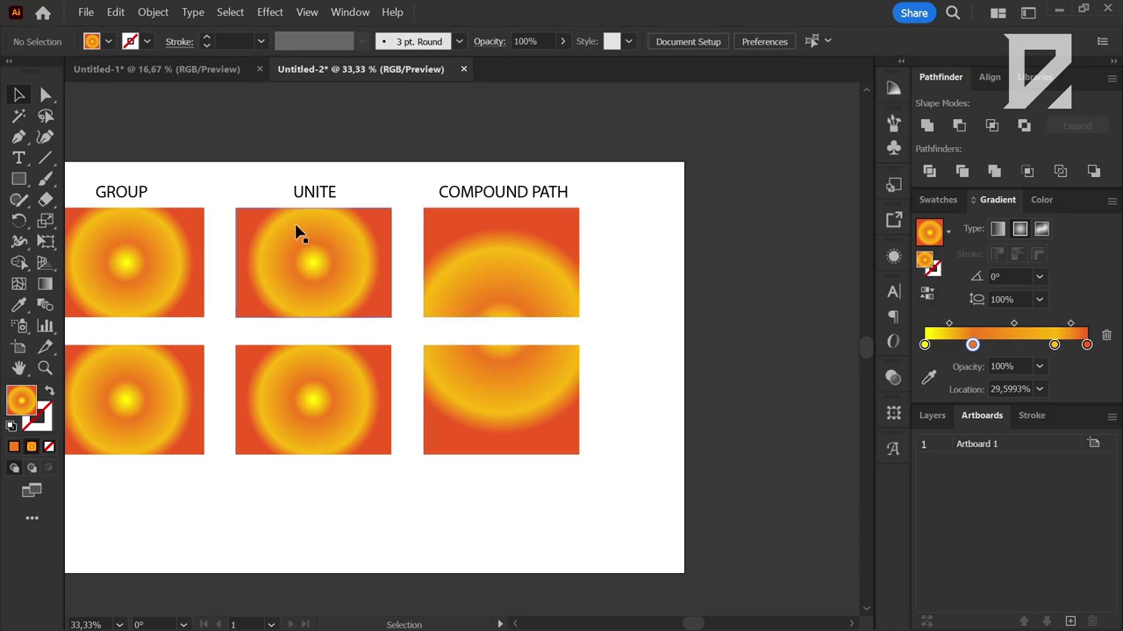
click(517, 291)
scroll(571, 281, down, 3)
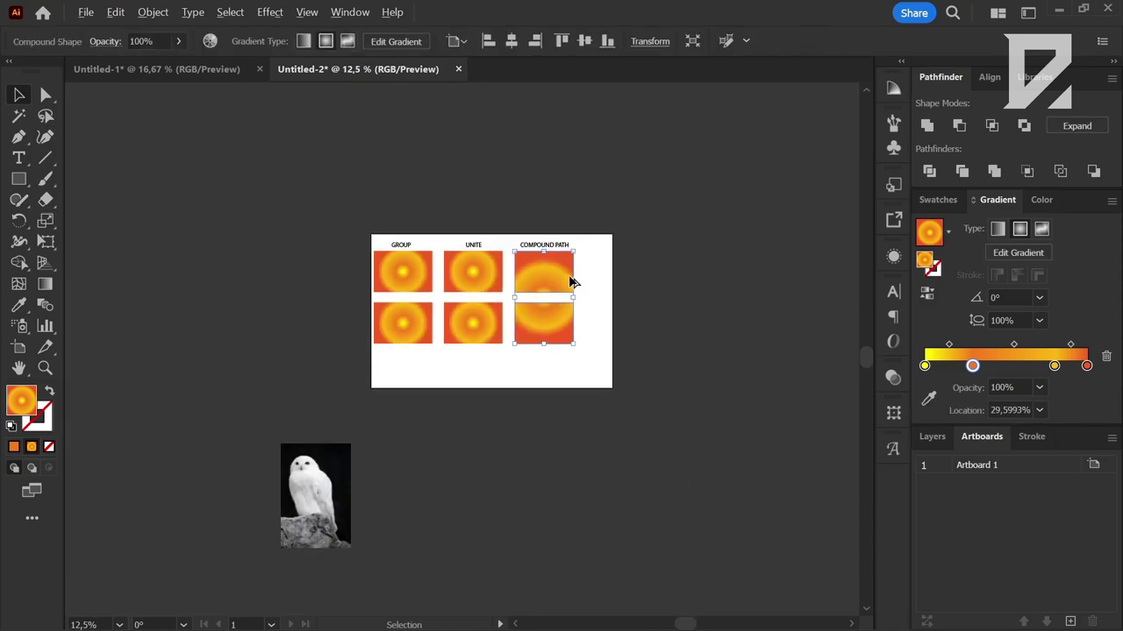
click(614, 263)
scroll(549, 263, down, 2)
scroll(527, 250, up, 2)
scroll(529, 249, up, 2)
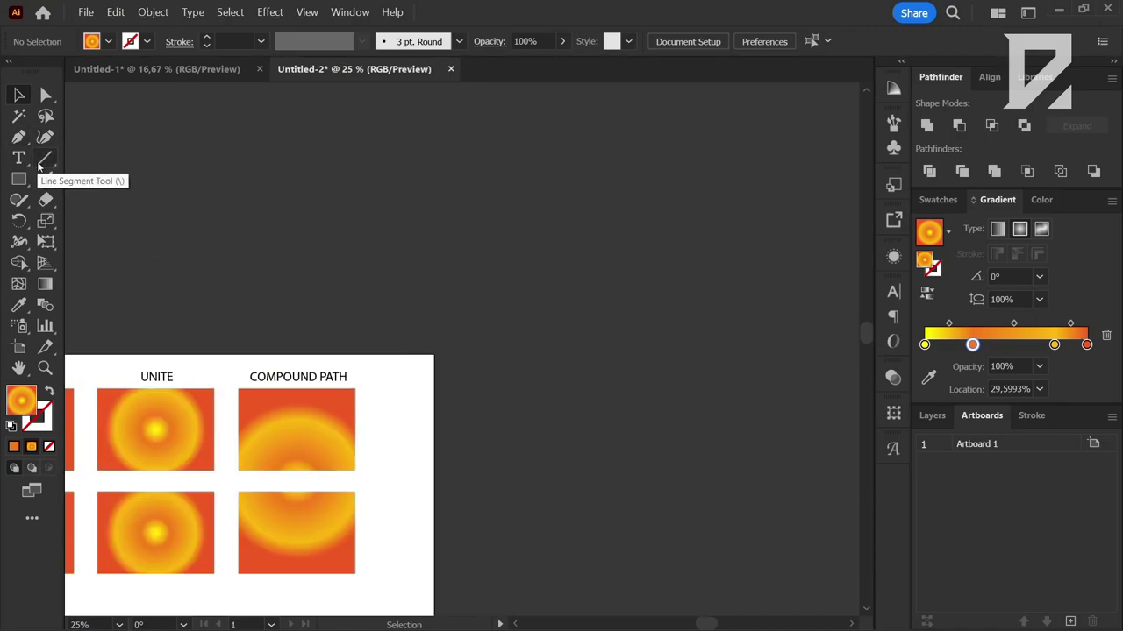
Draw a closed freehand blob with the Pencil above the artboard and give it the radial gradient.
click(19, 137)
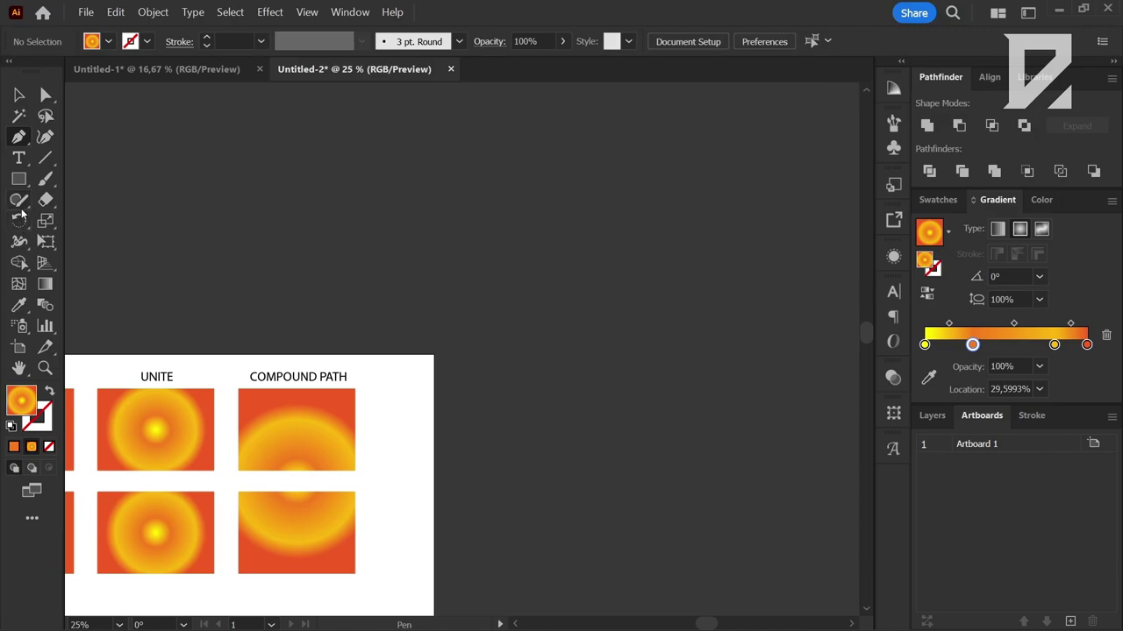
drag(19, 200, 88, 216)
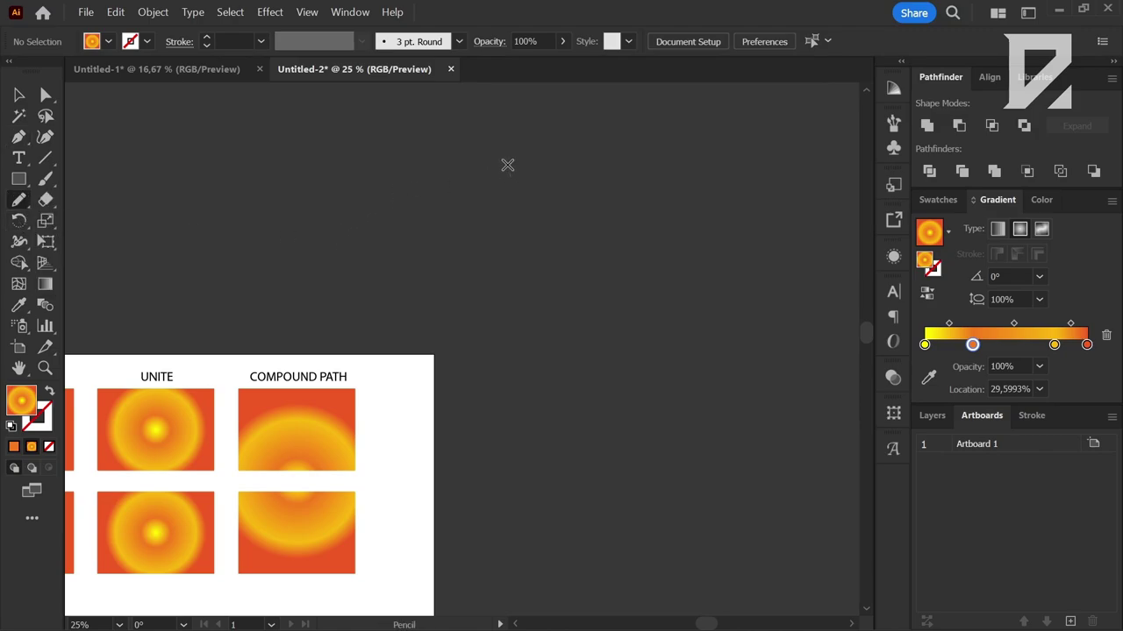
drag(507, 165, 520, 250)
scroll(608, 228, up, 3)
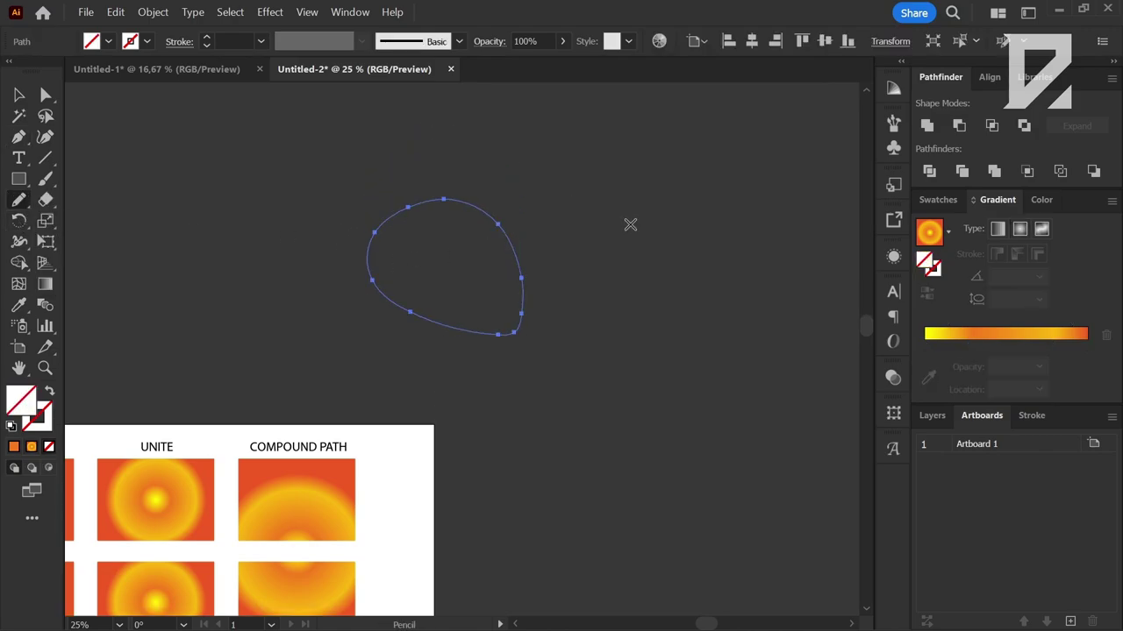
mouse_move(680, 153)
mouse_down()
mouse_move(703, 274)
mouse_move(677, 163)
mouse_up()
scroll(553, 215, down, 1)
key(ctrl+z)
key(ctrl+z)
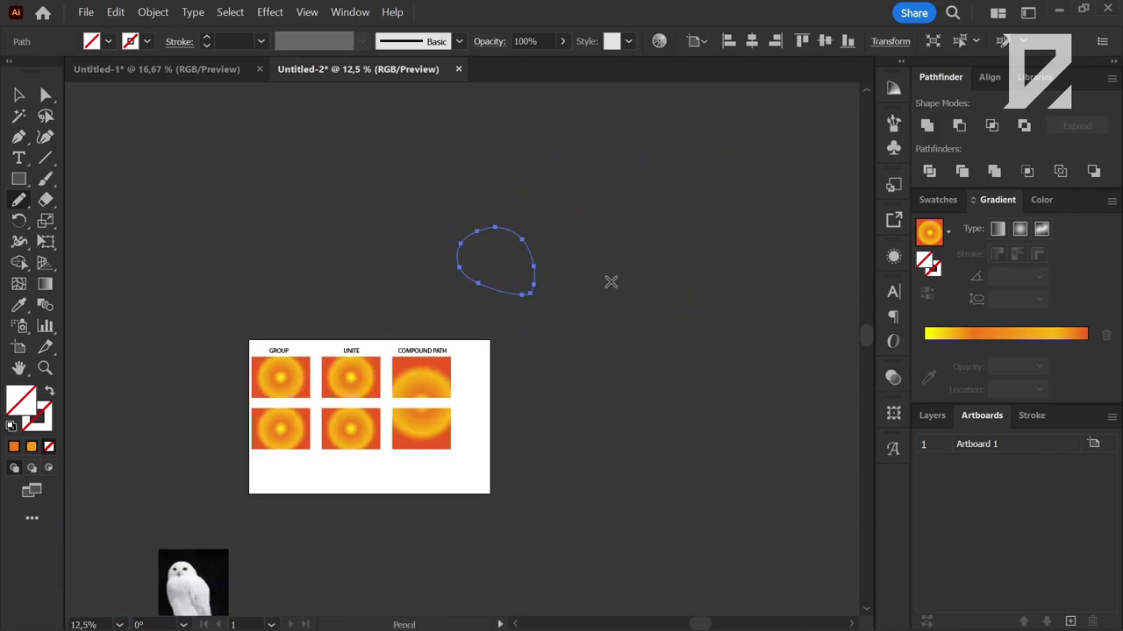
scroll(603, 273, up, 1)
key(v)
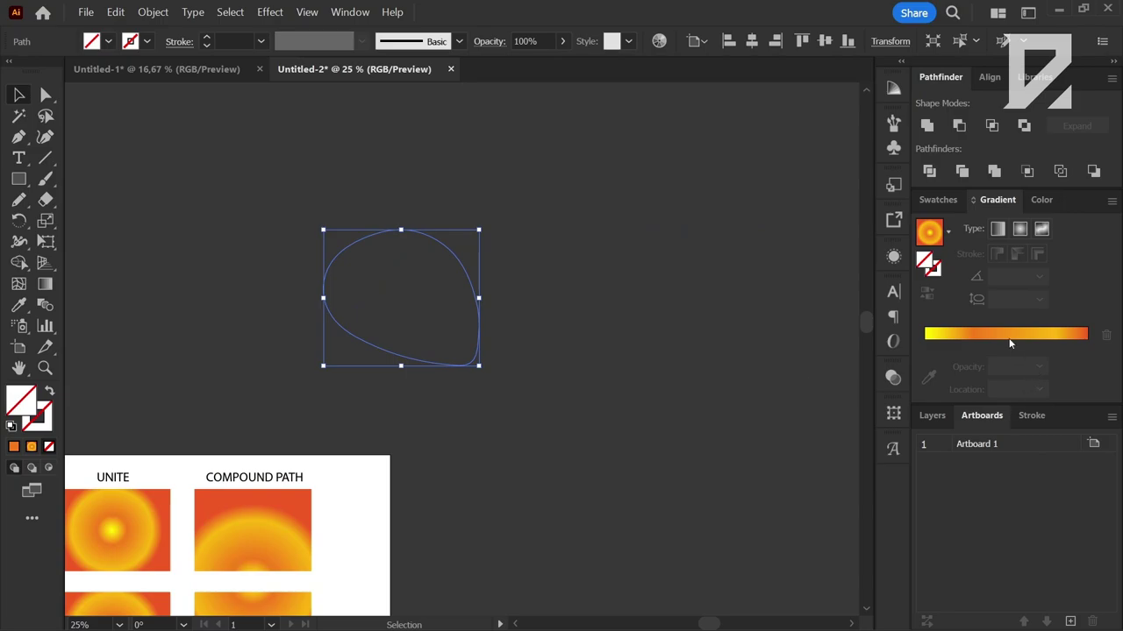
click(1010, 343)
click(569, 309)
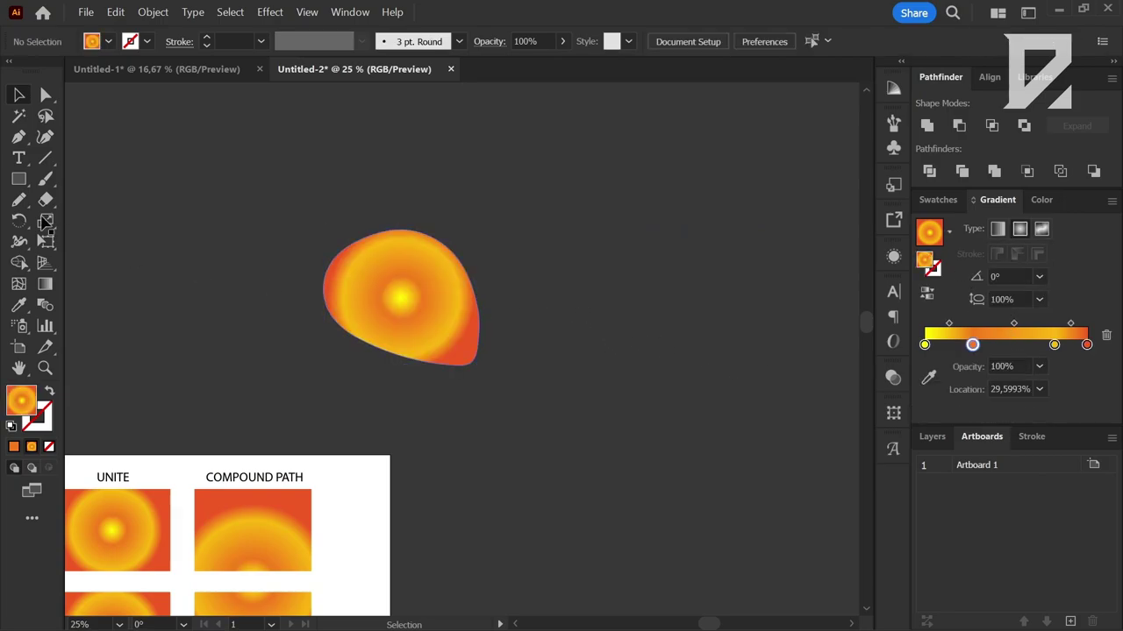
Draw another freehand blob and a teardrop shape to the right with the Pencil.
key(n)
mouse_move(621, 391)
mouse_down()
mouse_move(545, 254)
mouse_move(621, 384)
mouse_up()
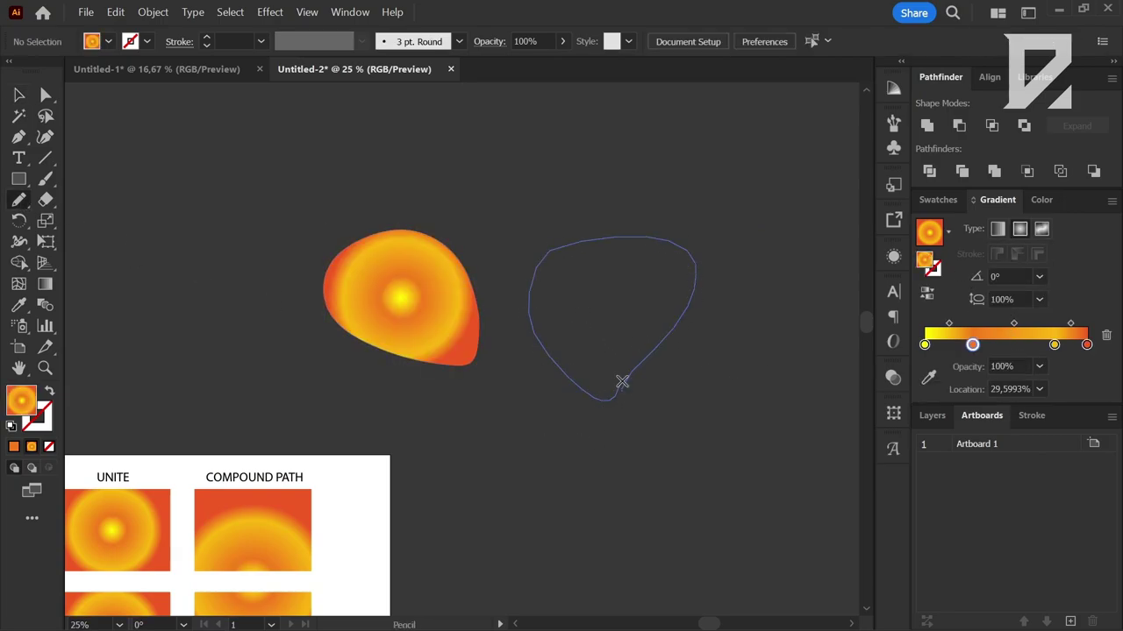
drag(756, 328, 792, 385)
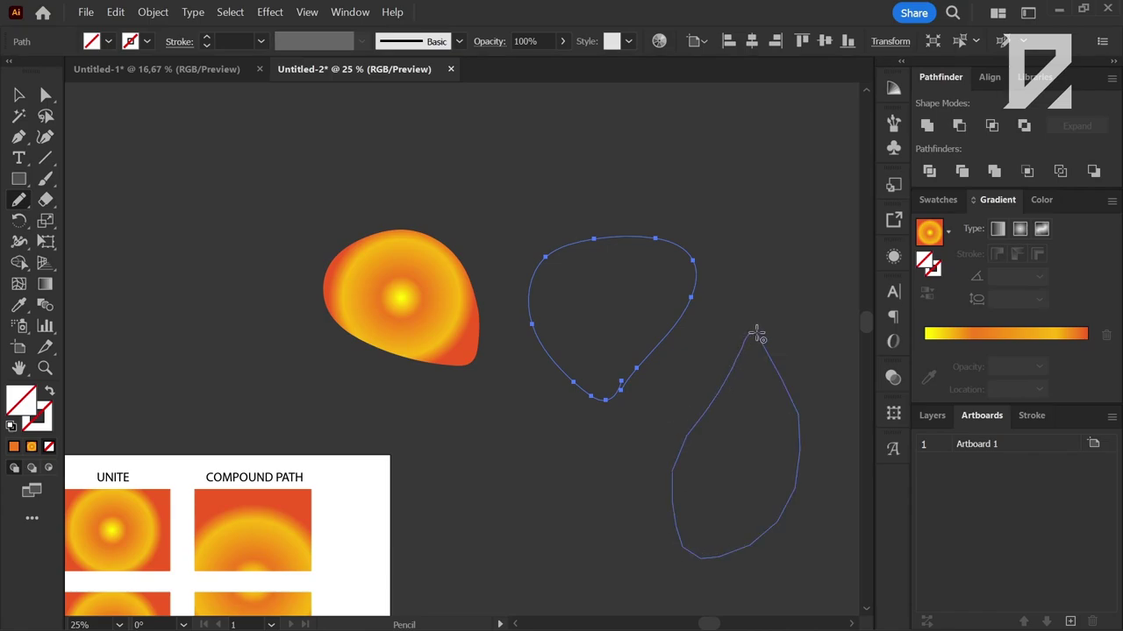
key(v)
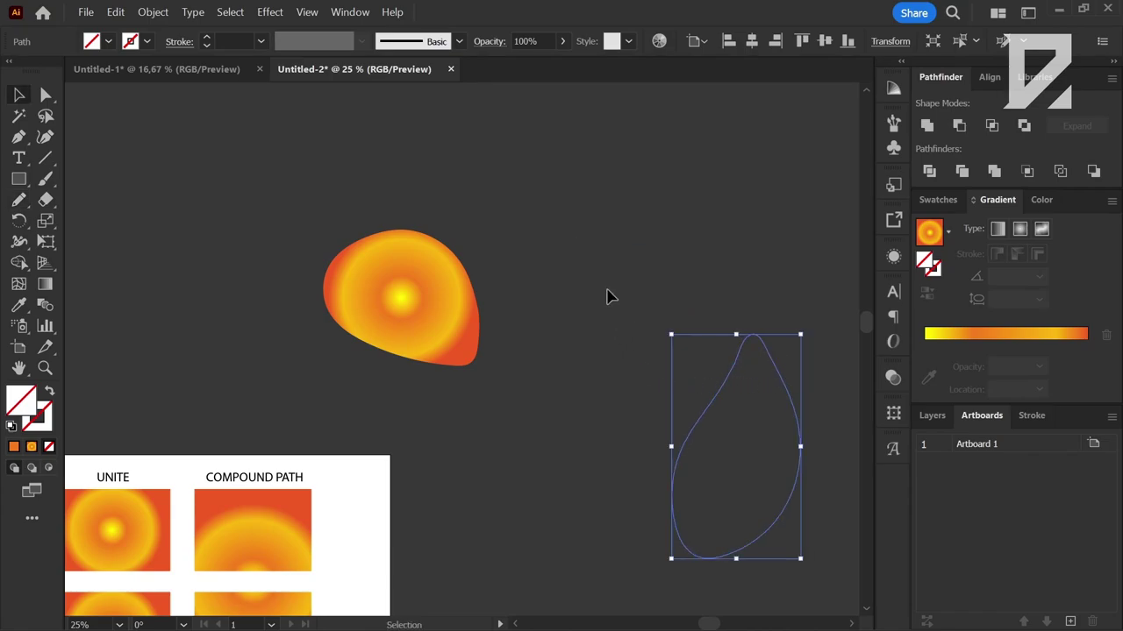
key(ctrl+z)
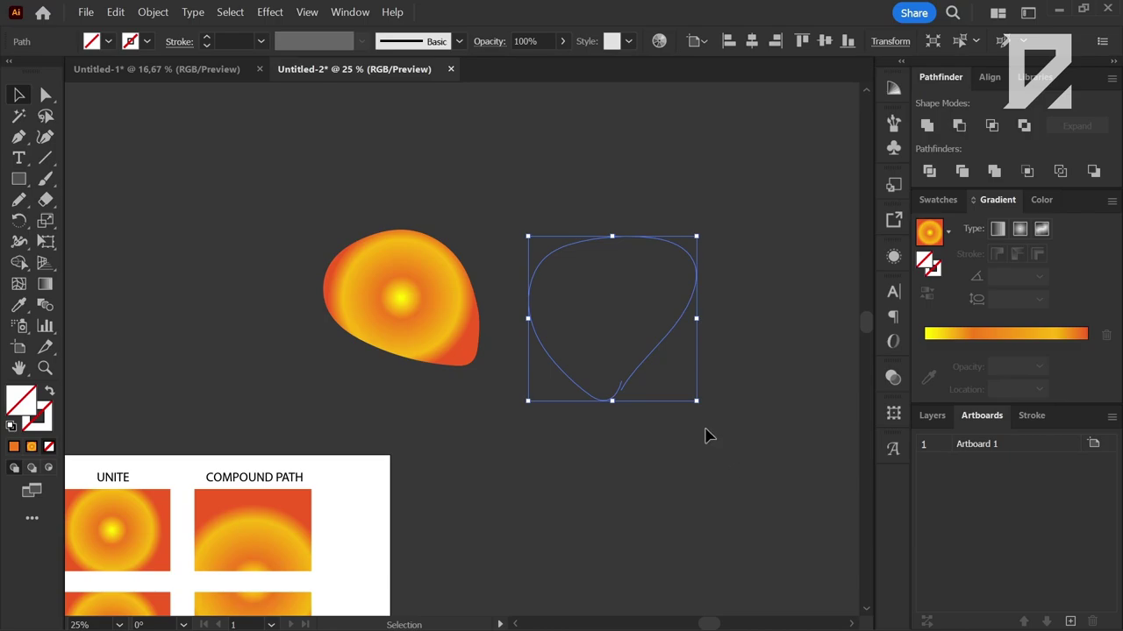
click(680, 420)
drag(713, 493, 714, 495)
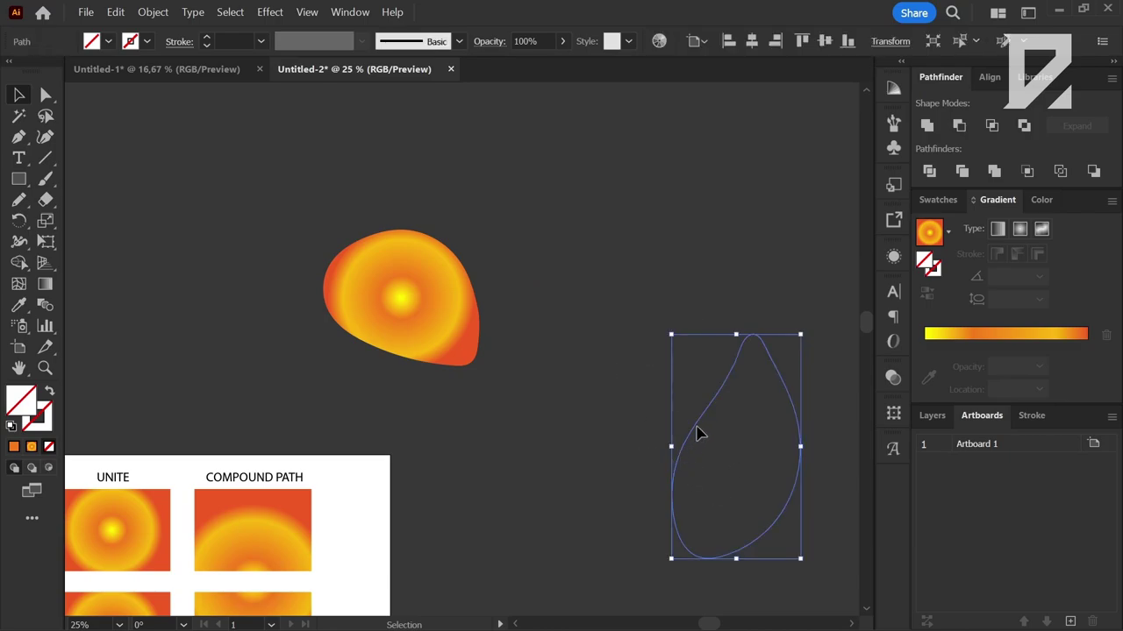
Draw a third freehand blob and select both unfilled outlines together.
click(19, 200)
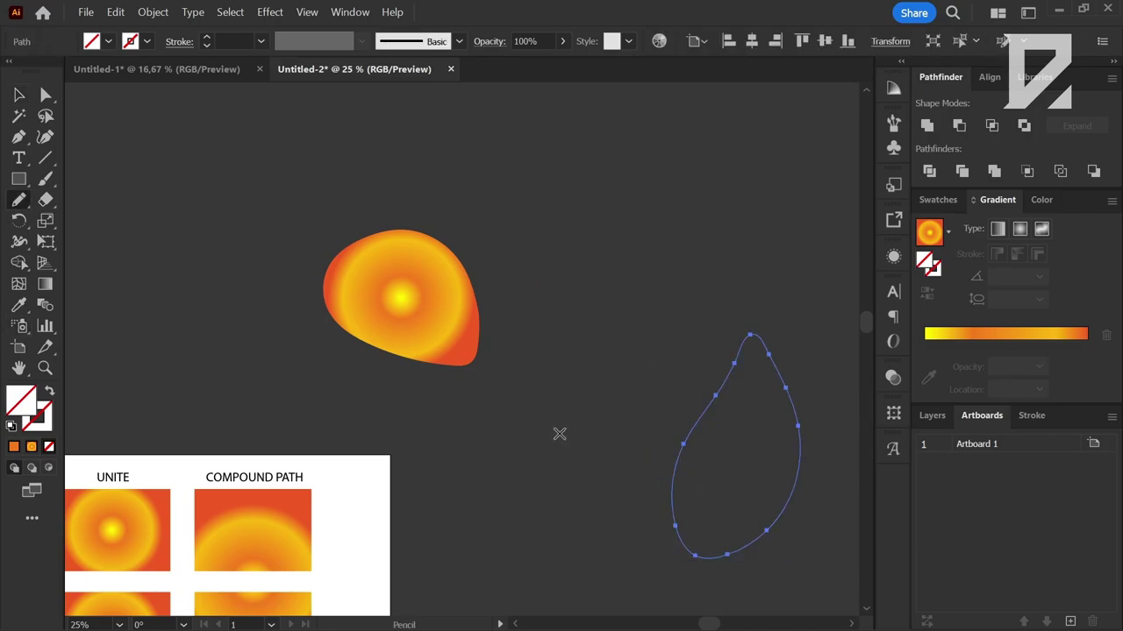
mouse_move(559, 433)
mouse_down()
mouse_move(514, 546)
mouse_move(564, 421)
mouse_up()
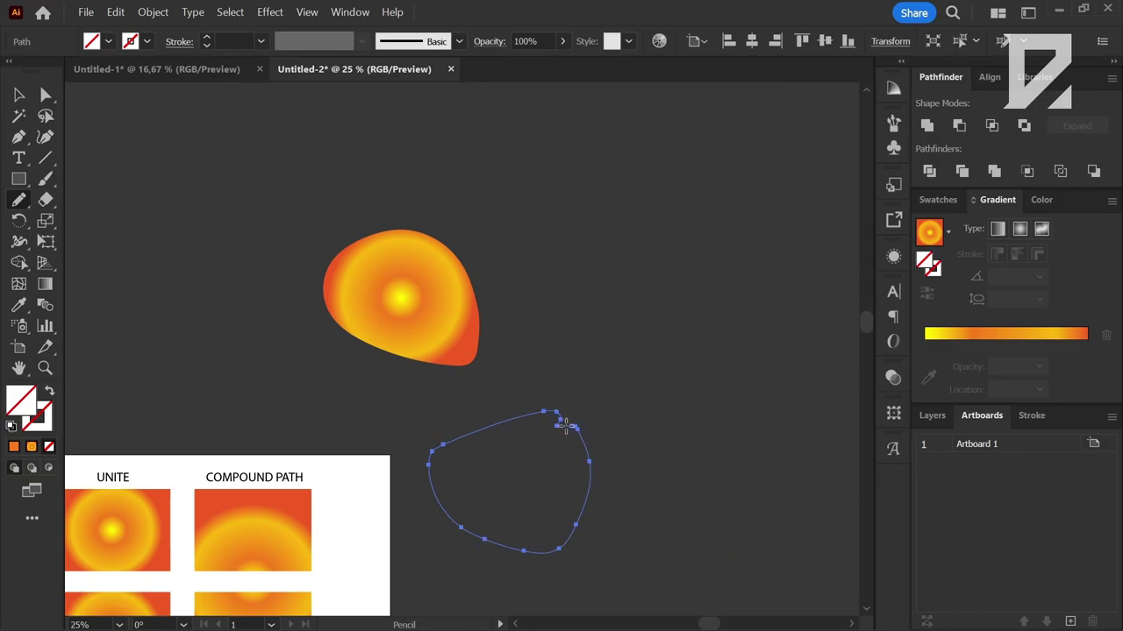
scroll(564, 426, up, 2)
key(v)
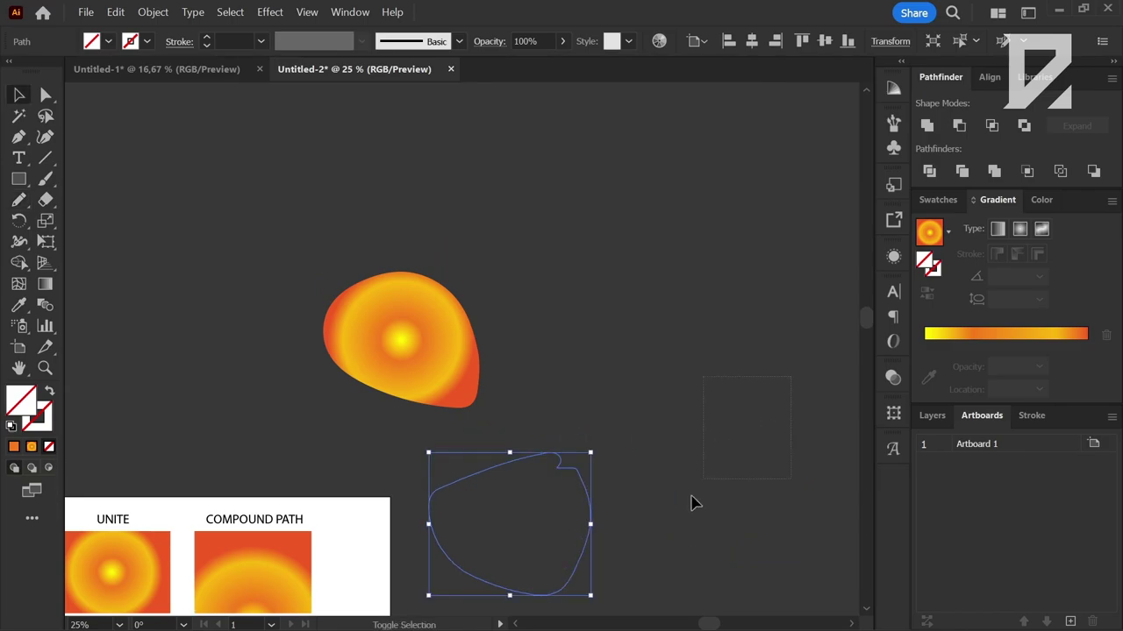
drag(693, 502, 680, 524)
Copy the radial gradient onto both outlines, then group and ungroup the blobs.
key(i)
click(413, 351)
scroll(413, 351, down, 2)
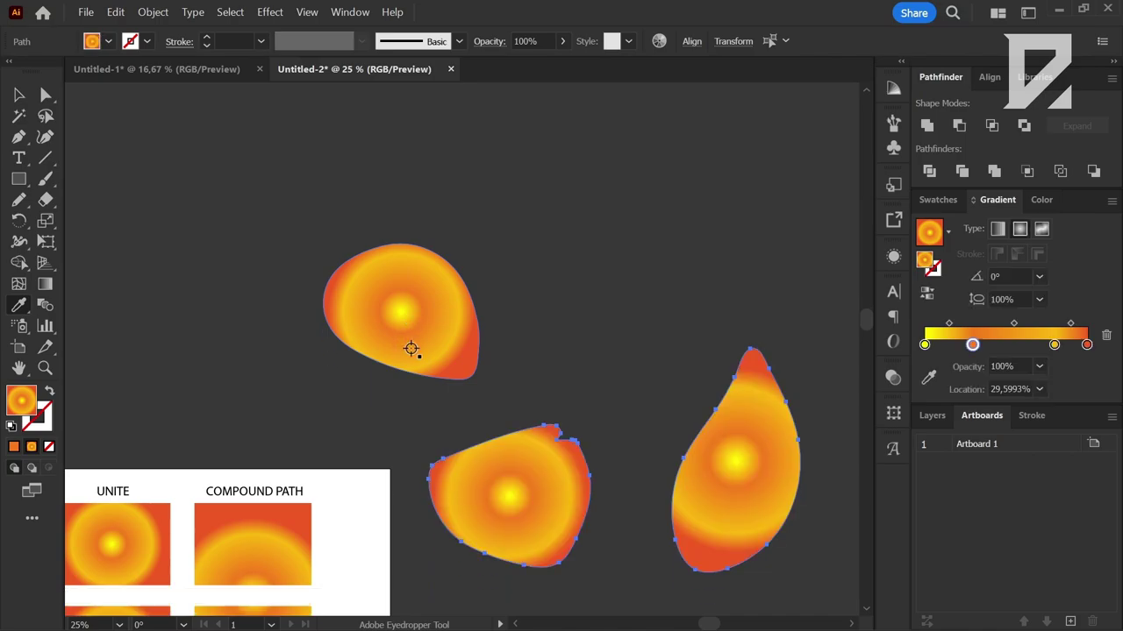
key(v)
click(341, 283)
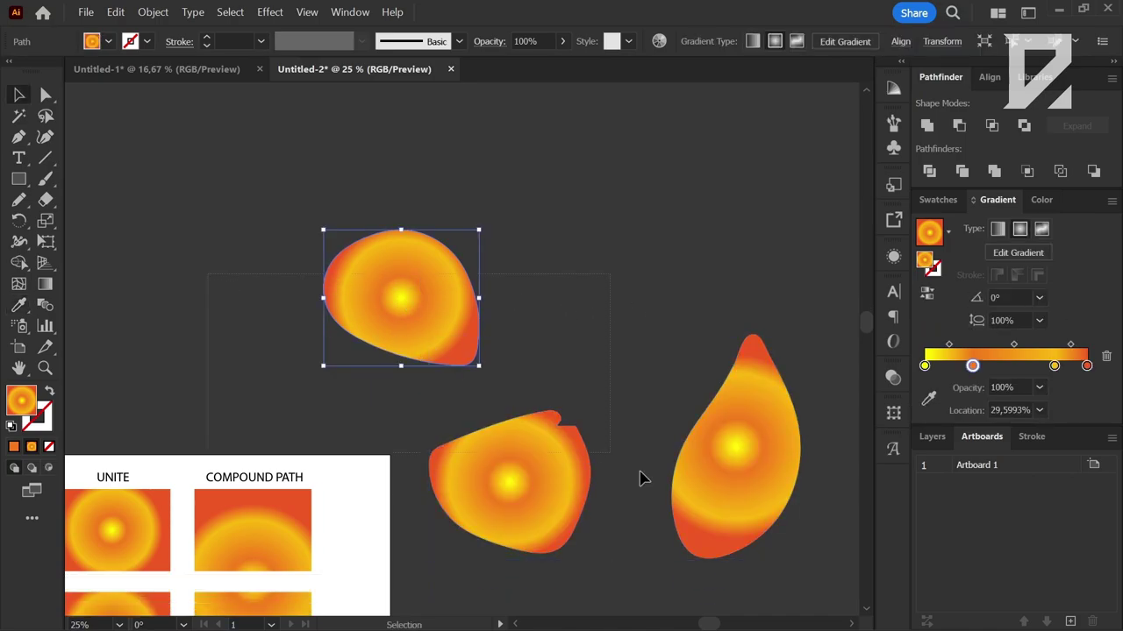
shift+click(772, 483)
key(ctrl+g)
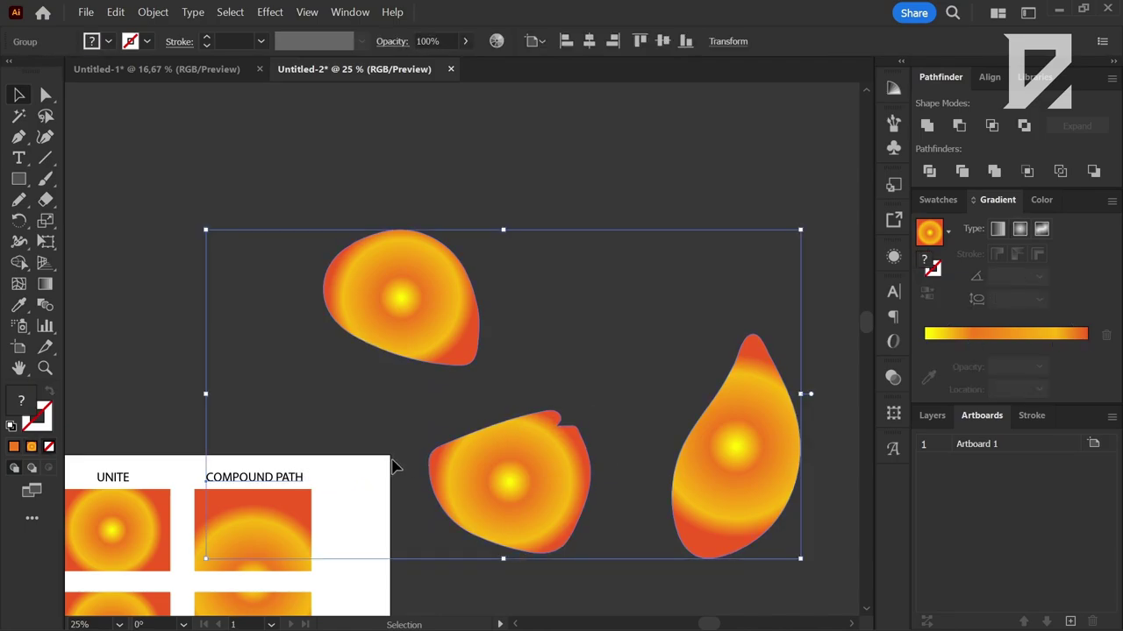
key(ctrl+shift+g)
click(574, 376)
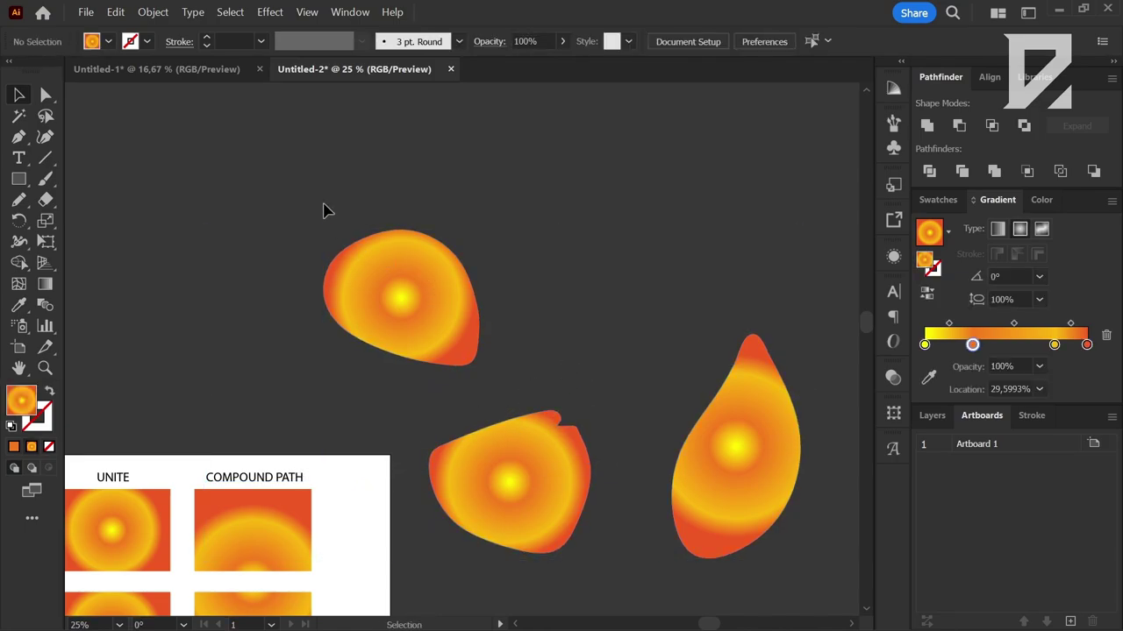
Move the top-left blob right and down, closer to the other two blobs.
mouse_move(382, 289)
mouse_down()
mouse_move(588, 334)
mouse_move(554, 364)
mouse_up()
key(ctrl+a)
key(ctrl+minus)
key(ctrl+minus)
key(ctrl+minus)
click(656, 431)
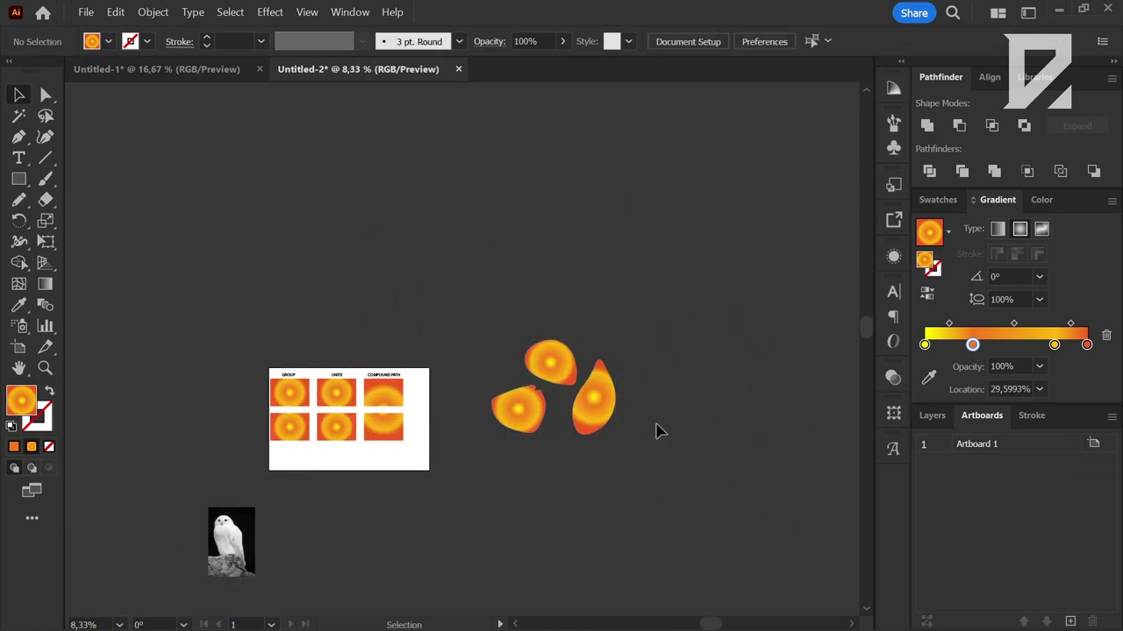
scroll(624, 423, up, 1)
click(471, 298)
click(425, 398)
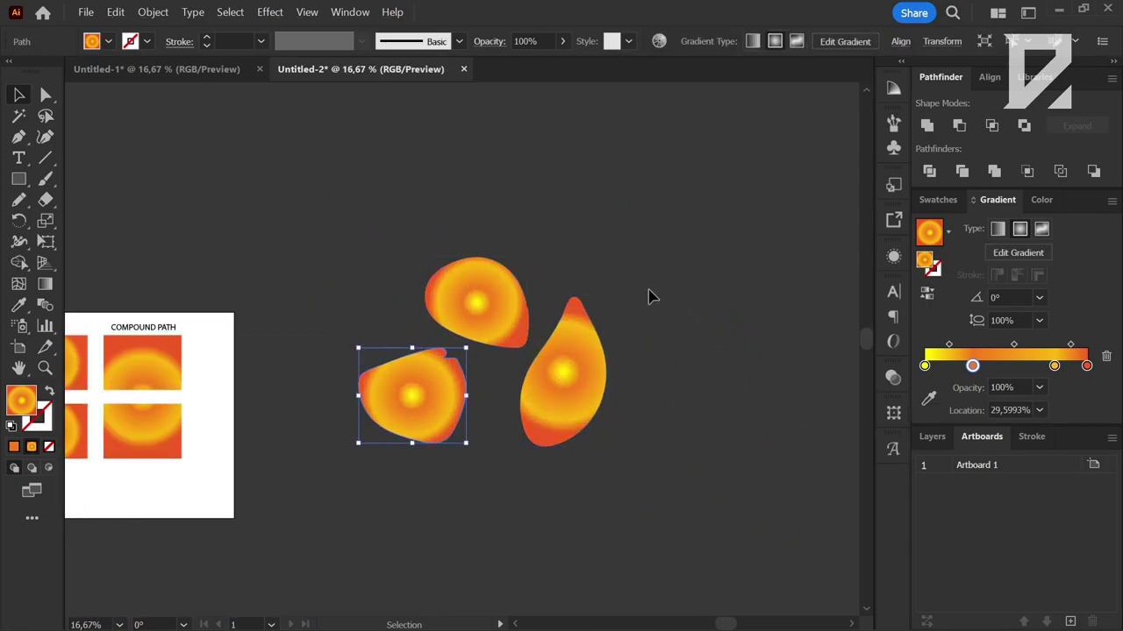
drag(646, 296, 426, 427)
Group the three blobs, then ungroup them again from the right-click menu.
key(ctrl+g)
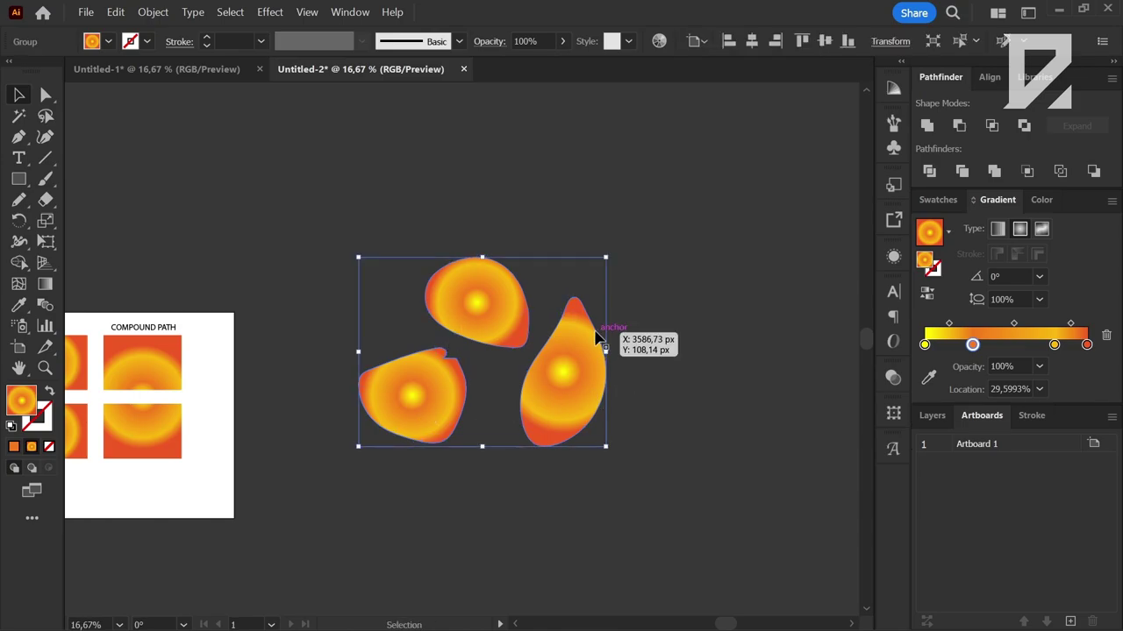
click(652, 359)
click(560, 377)
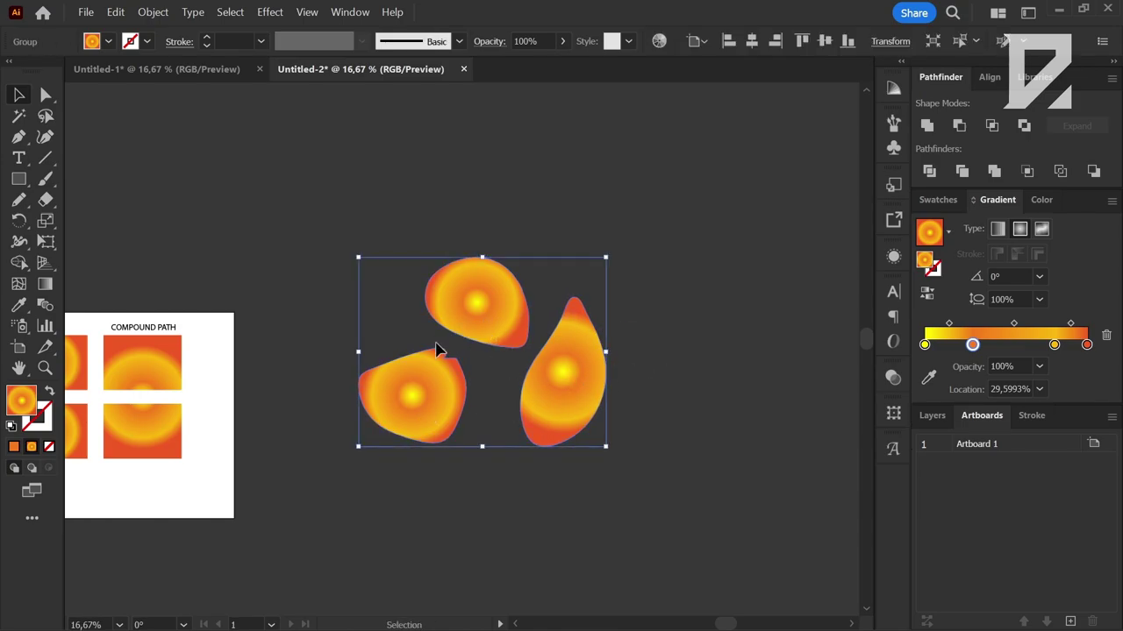
click(709, 321)
click(588, 368)
right_click(473, 307)
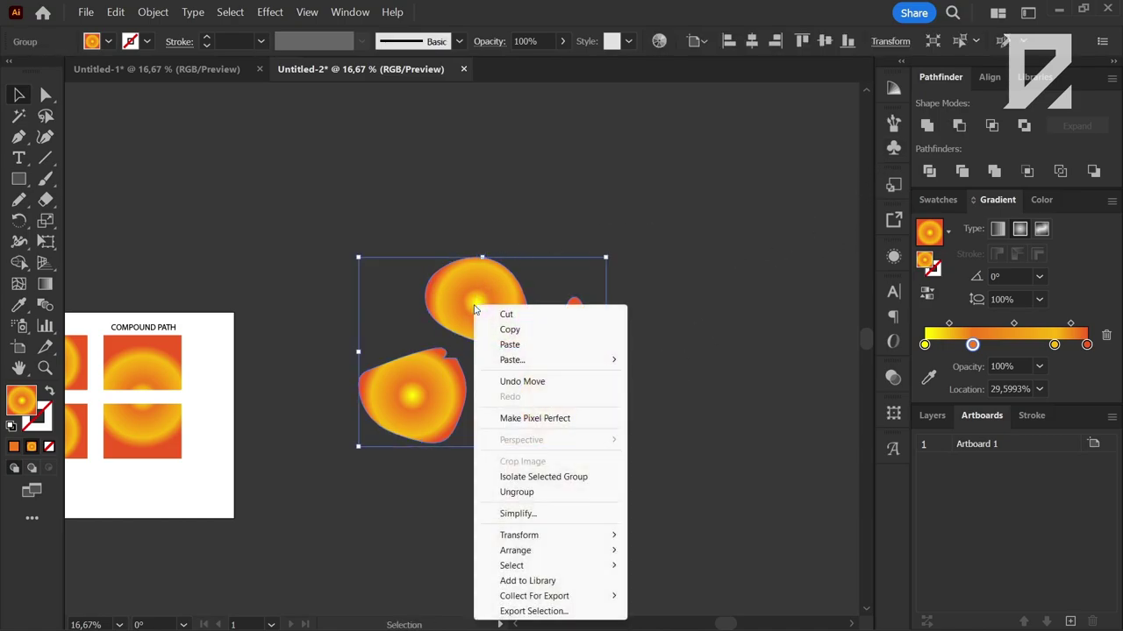
click(518, 492)
Check the separate gradient blobs and select all three with Ctrl+A.
drag(656, 270, 329, 454)
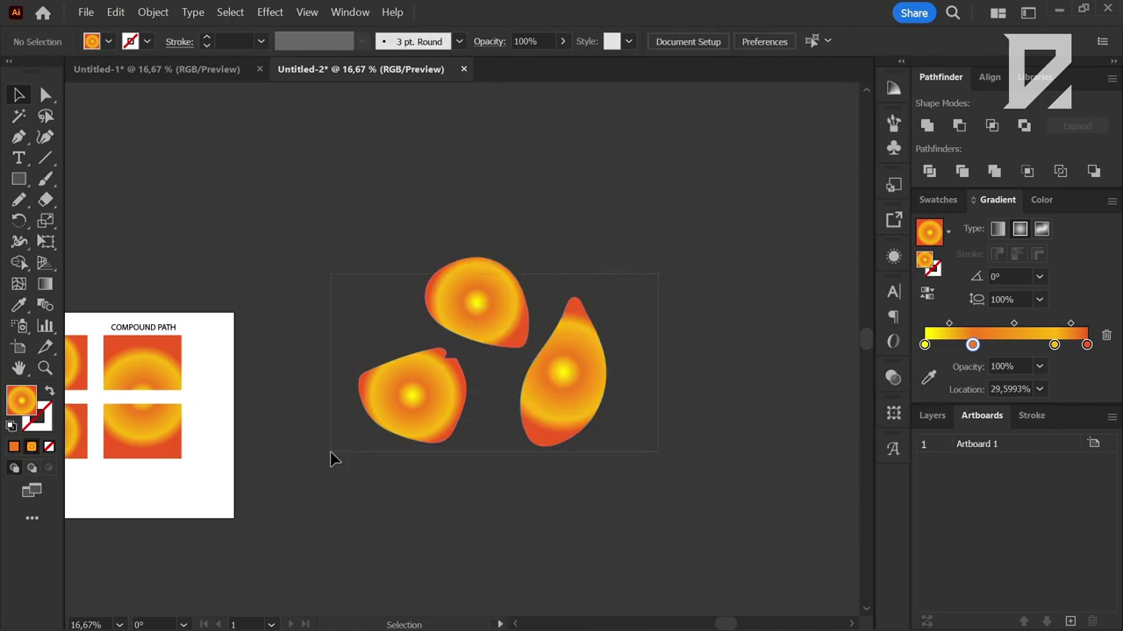
click(927, 125)
click(735, 238)
click(493, 302)
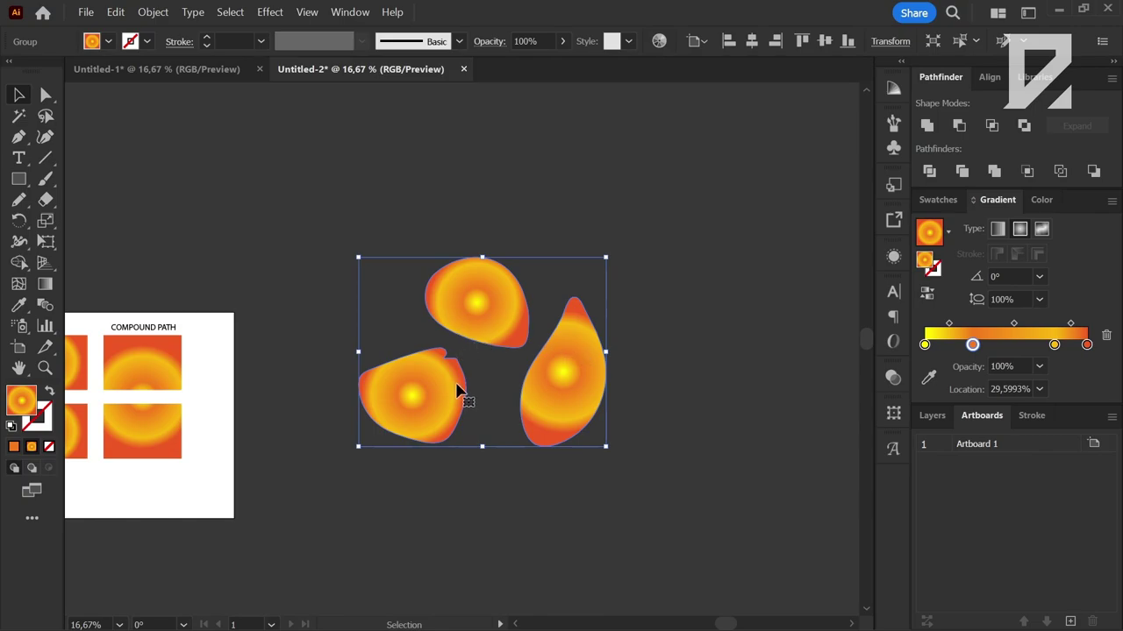
alt+scroll(660, 411, down, 2)
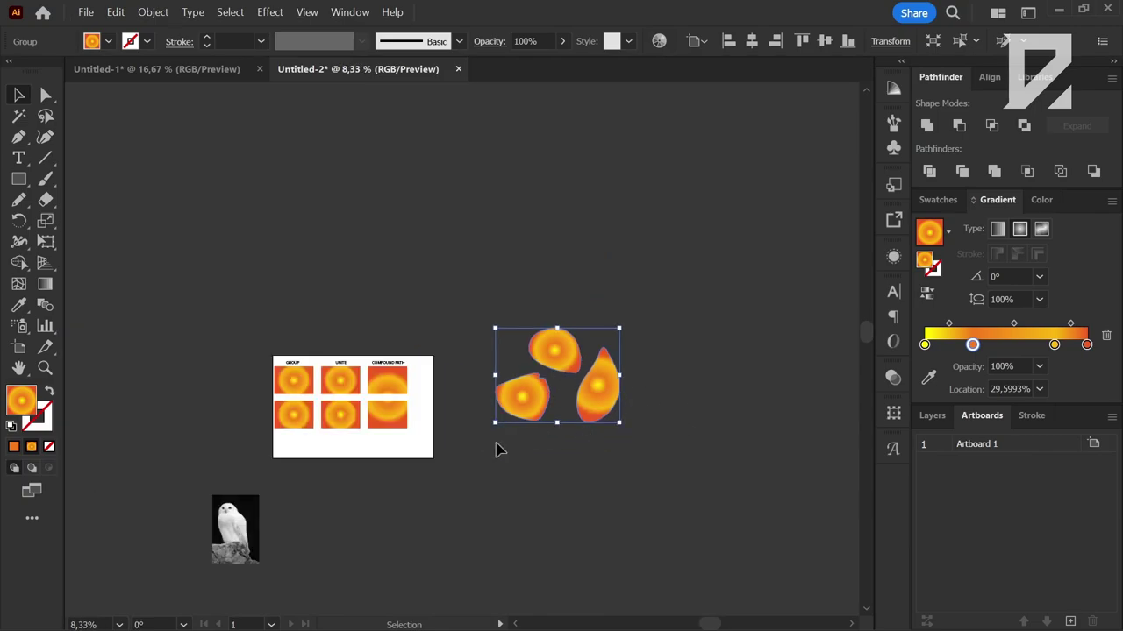
alt+scroll(496, 446, up, 2)
alt+scroll(693, 298, up, 2)
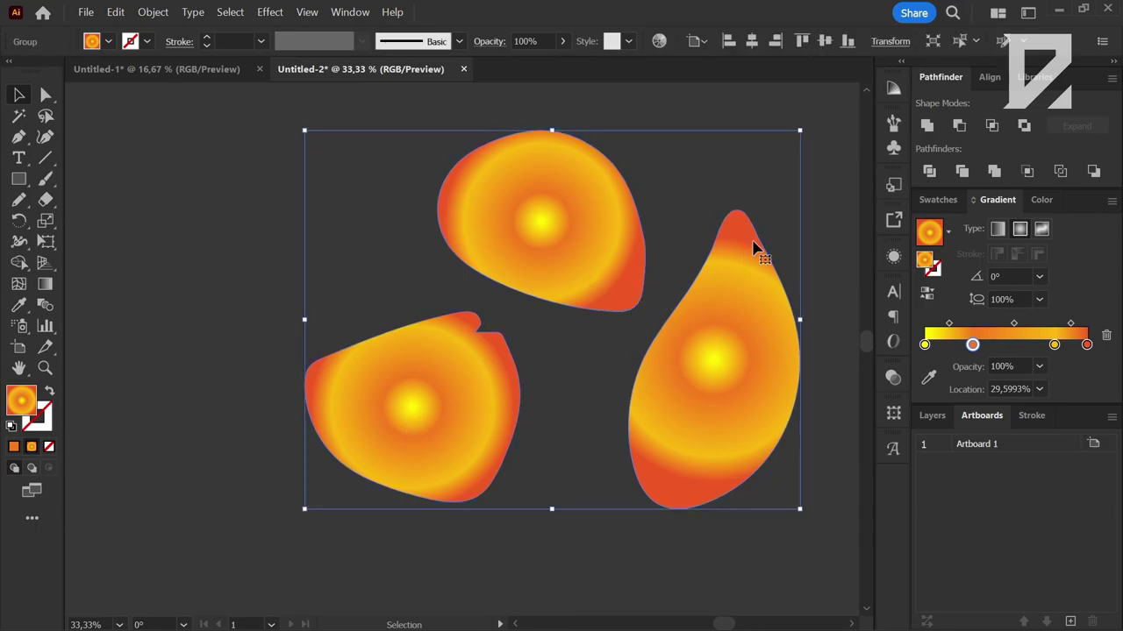
right_click(591, 224)
click(635, 408)
click(695, 267)
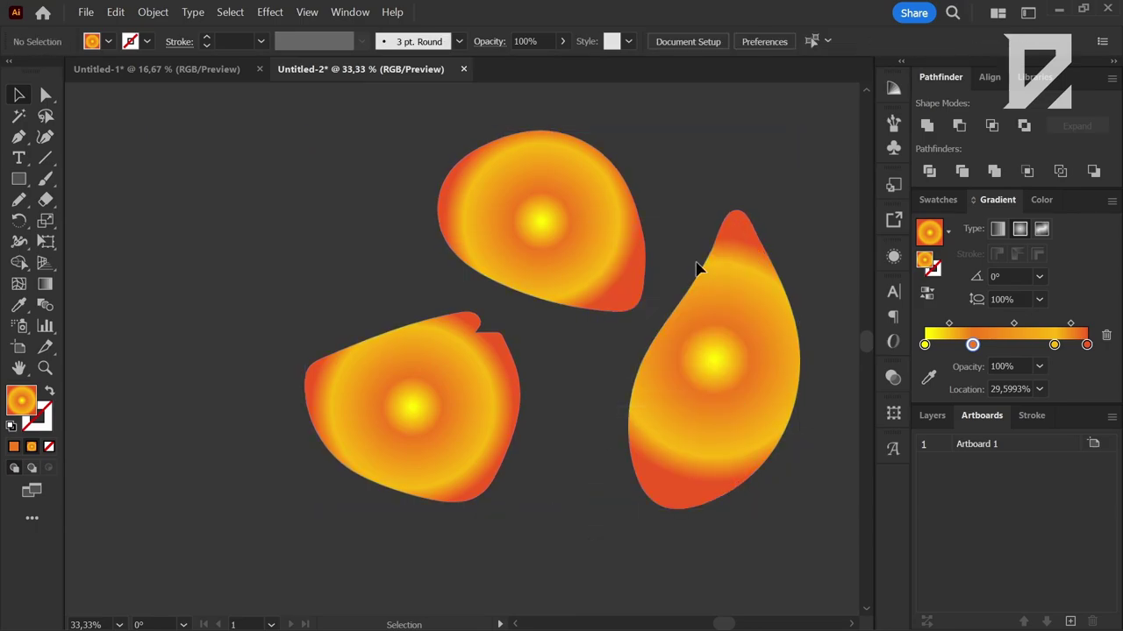
key(ctrl+a)
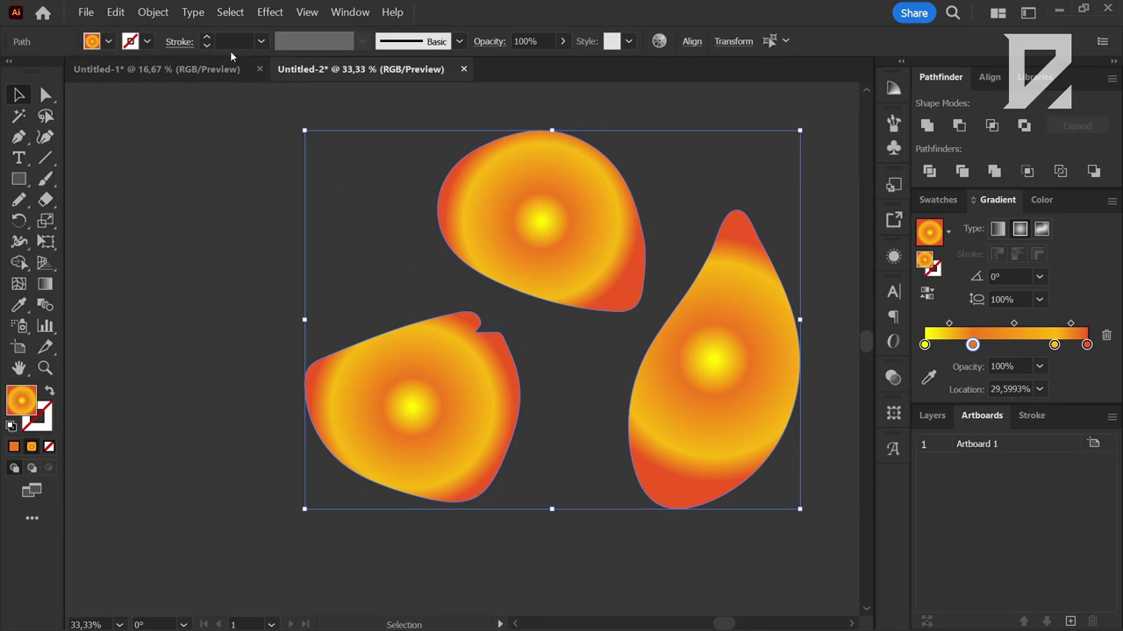
Make the three selected blobs one compound path via Object > Compound Path > Make.
click(153, 11)
mouse_move(189, 554)
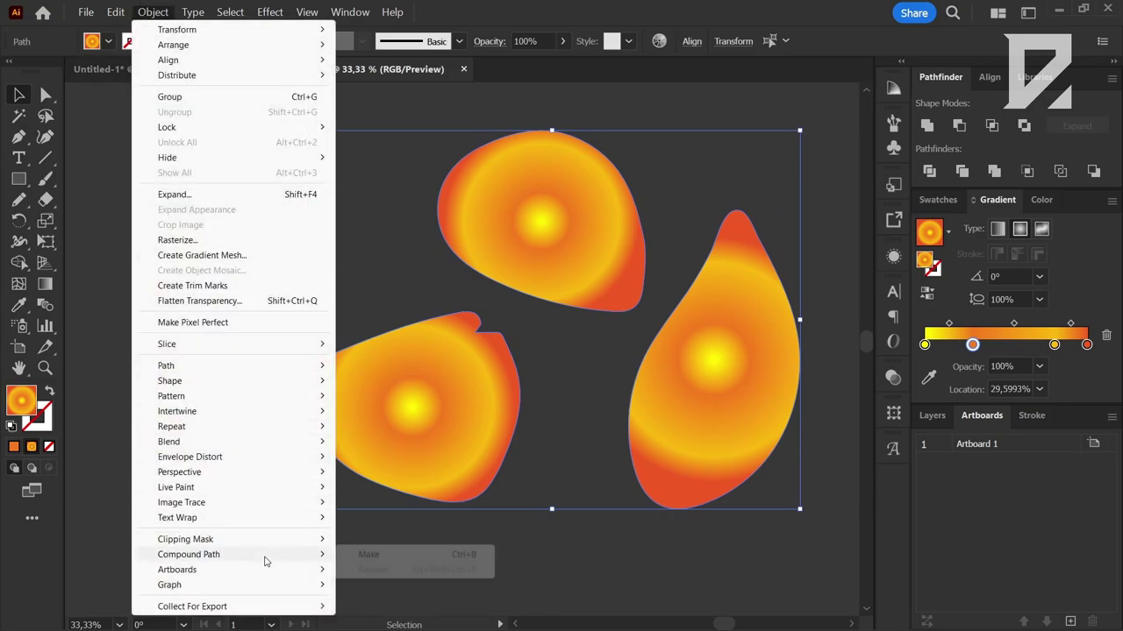
click(352, 556)
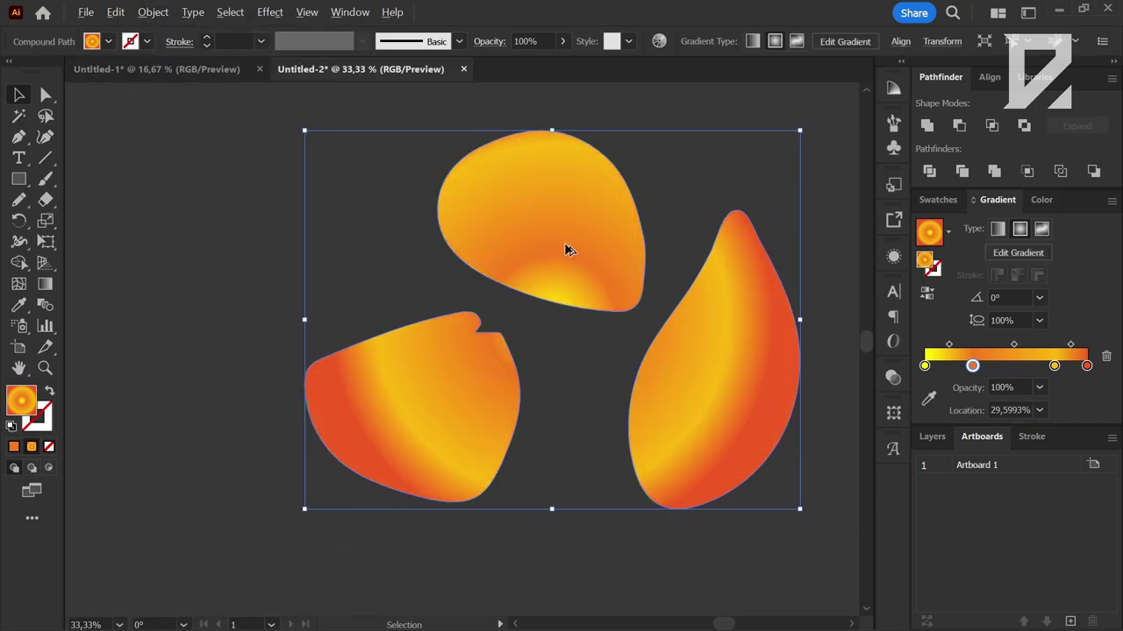
key(ctrl+minus)
click(633, 384)
click(599, 288)
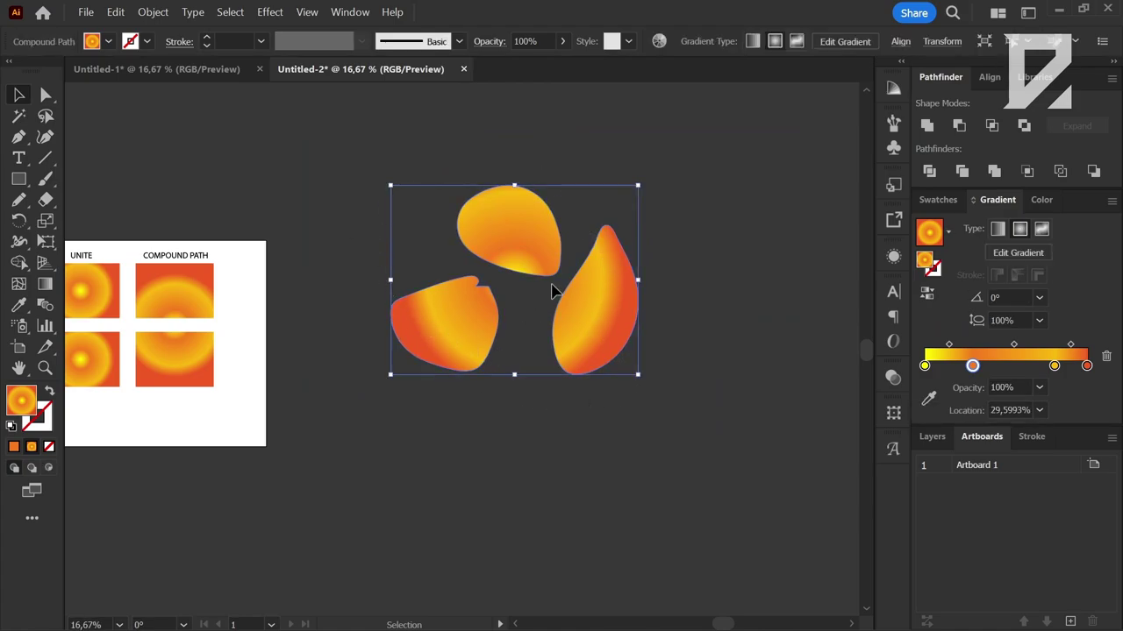
scroll(551, 291, up, 1)
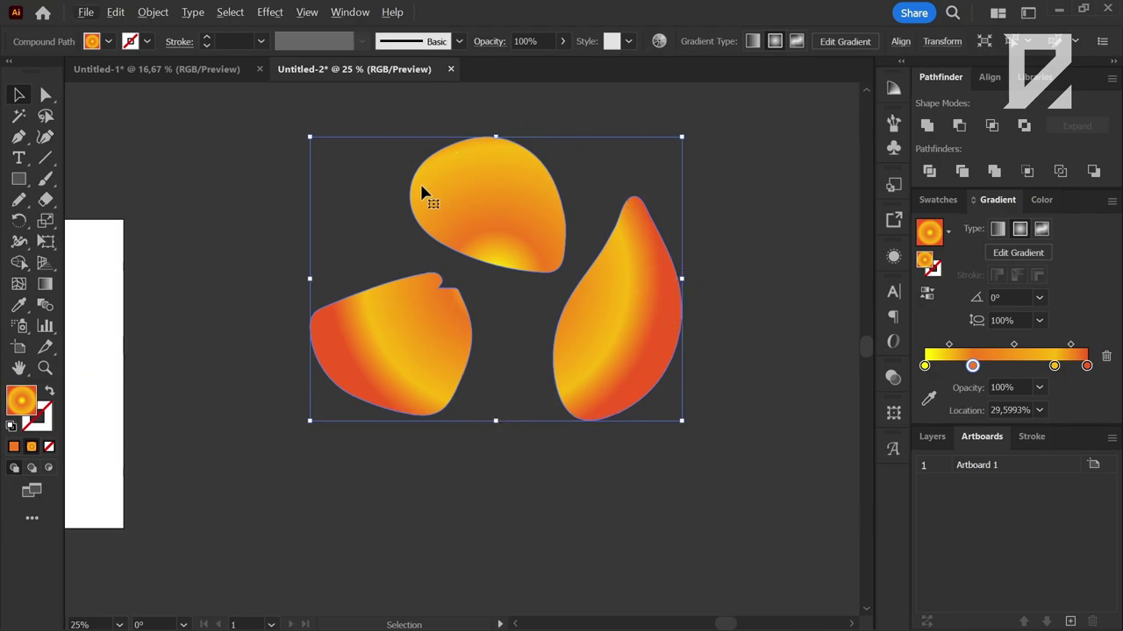
scroll(640, 296, down, 1)
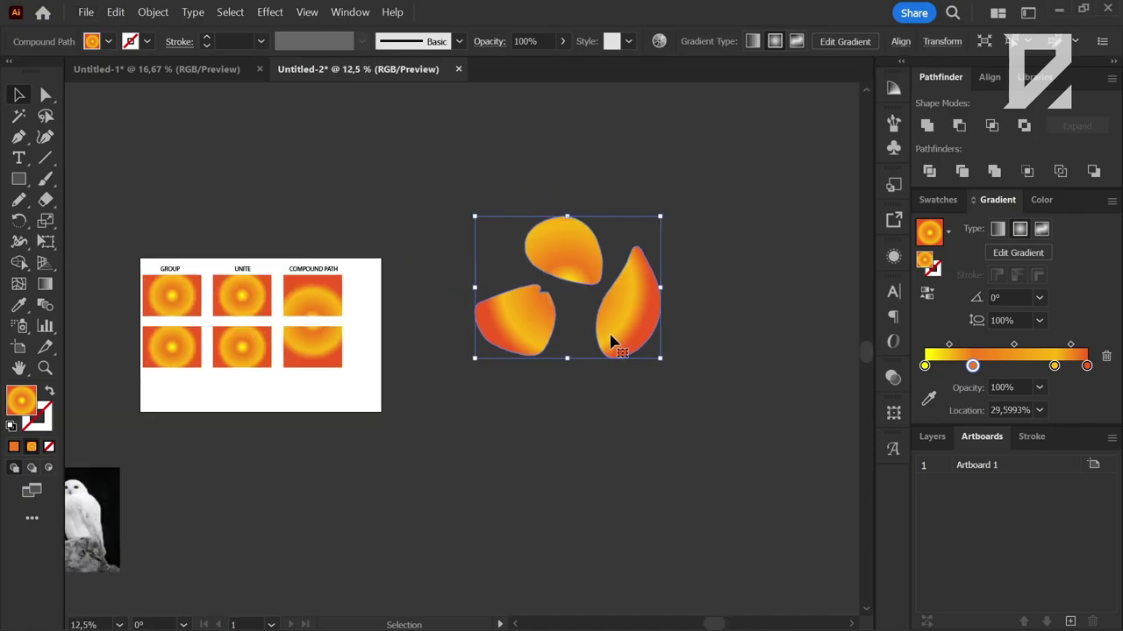
scroll(409, 315, up, 2)
scroll(407, 316, down, 1)
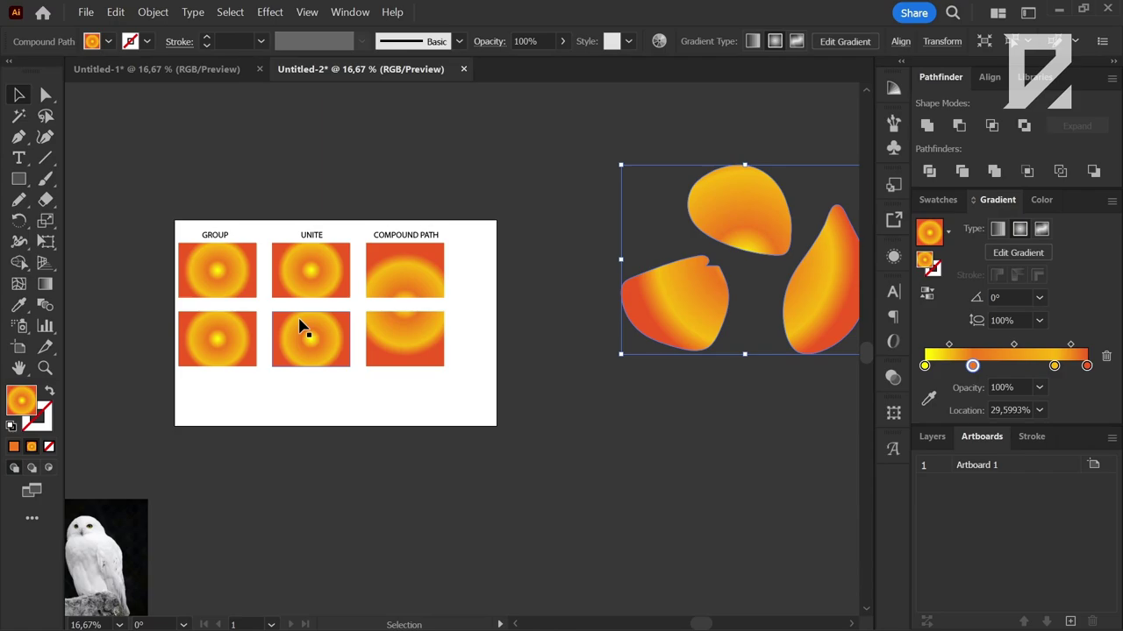
alt+scroll(368, 295, down, 2)
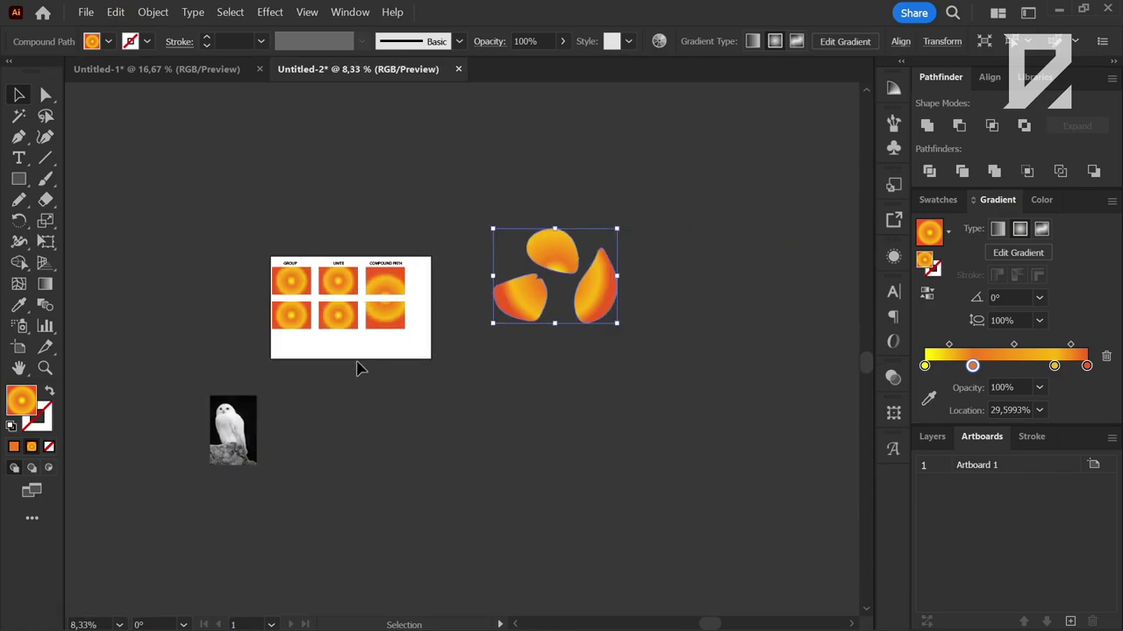
alt+scroll(357, 369, up, 1)
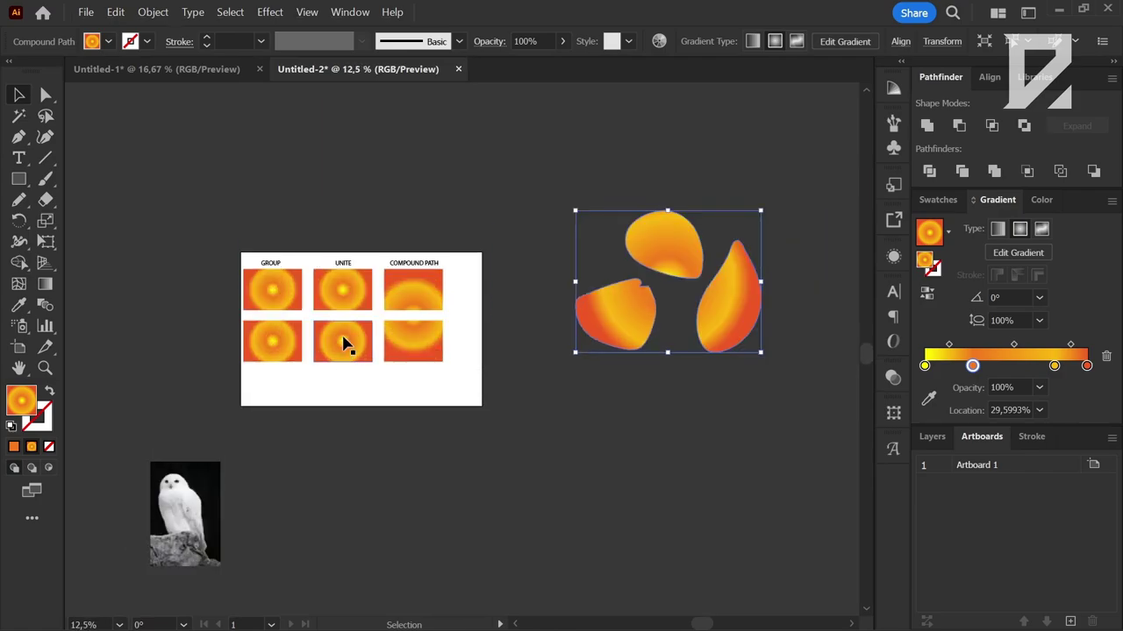
alt+scroll(722, 291, up, 1)
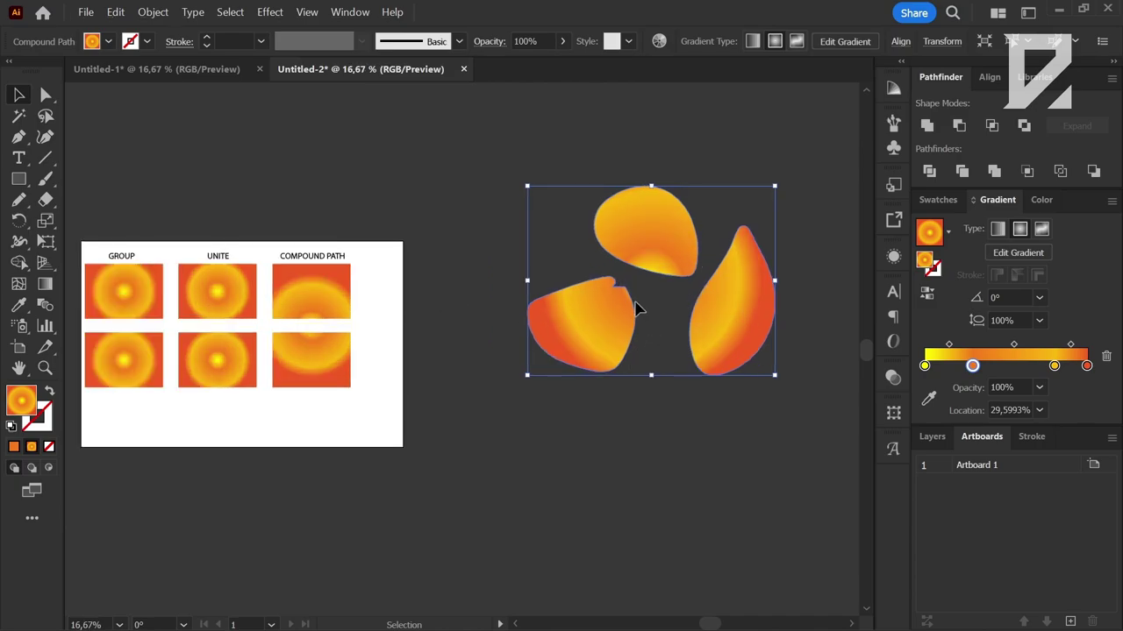
scroll(634, 308, down, 1)
scroll(644, 296, down, 2)
alt+scroll(628, 295, down, 2)
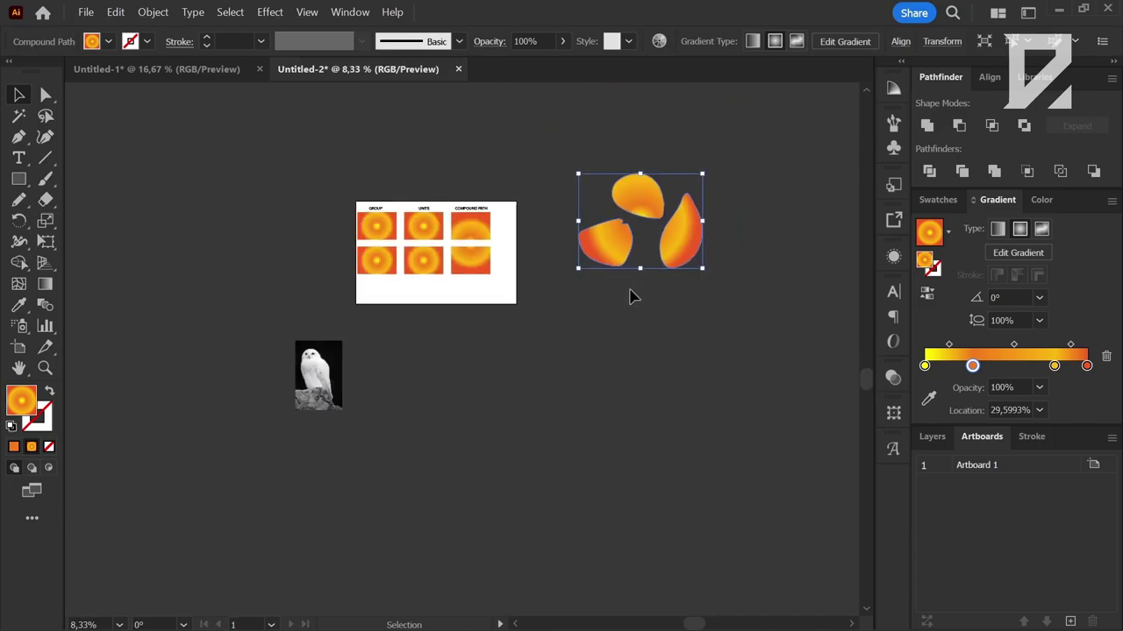
alt+scroll(564, 313, up, 1)
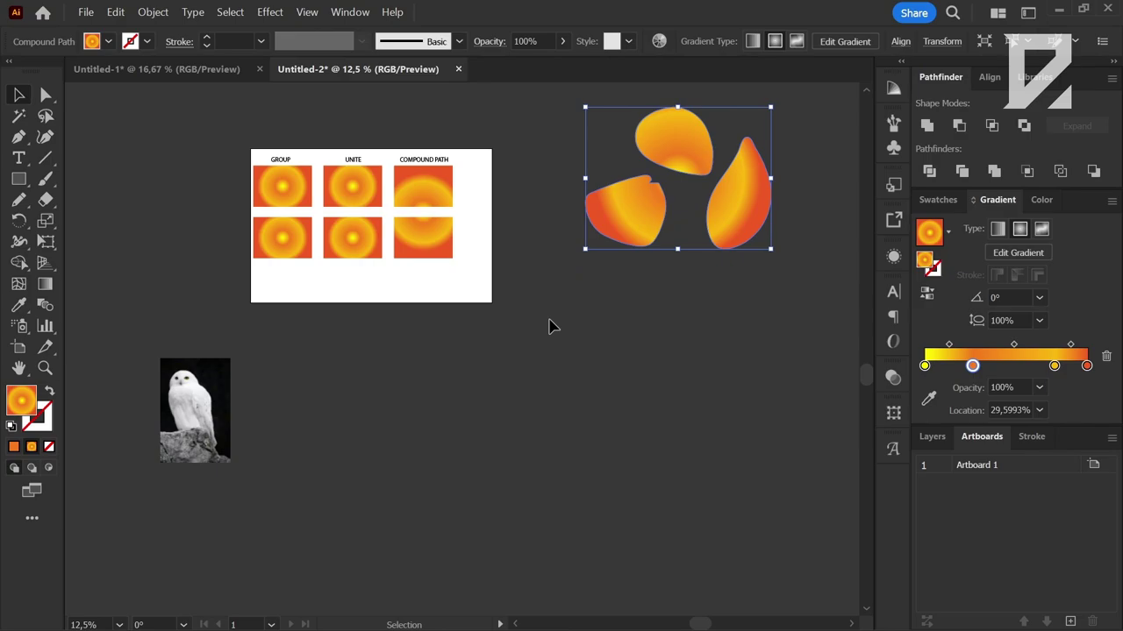